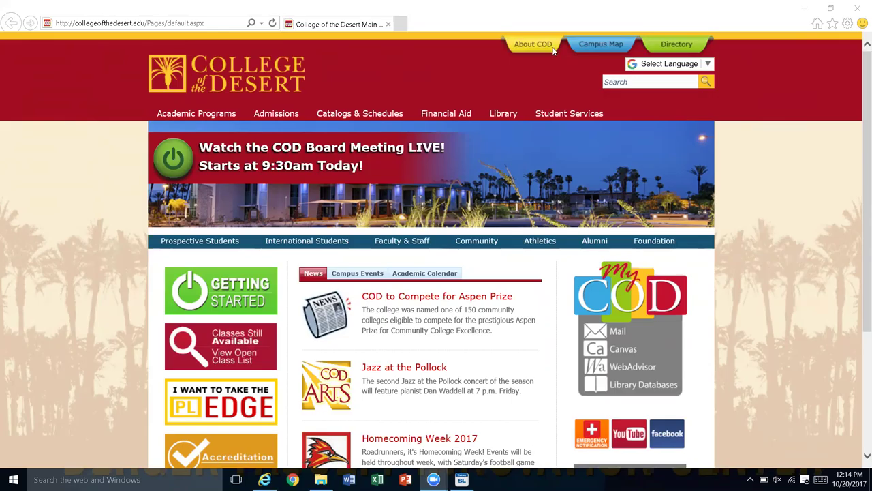
Step: Open the College of the Desert Canvas login in a new tab via Faculty & Staff
click(396, 241)
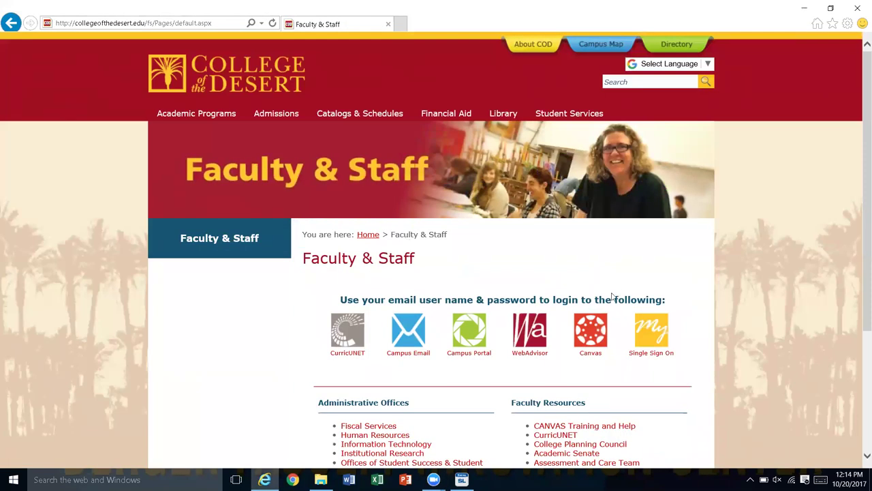
click(590, 359)
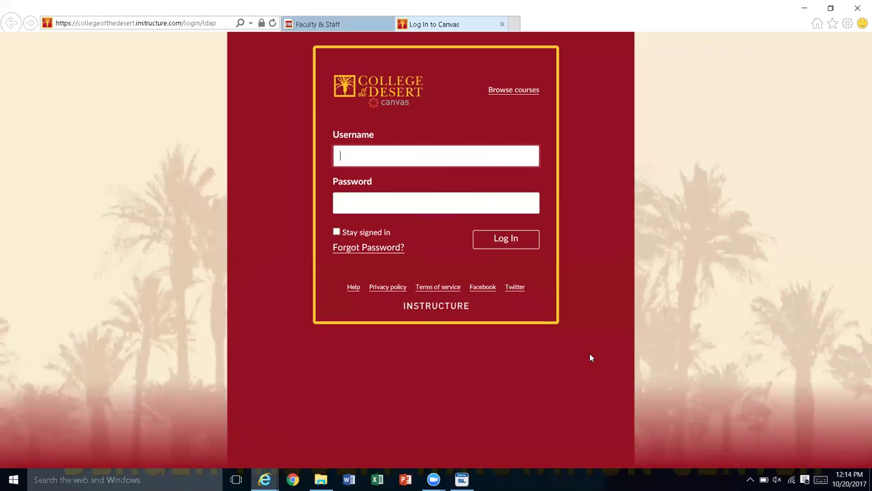
Step: Log in to Canvas with the faculty username and password, correcting a typo in the username
key(Tab)
text(*****)
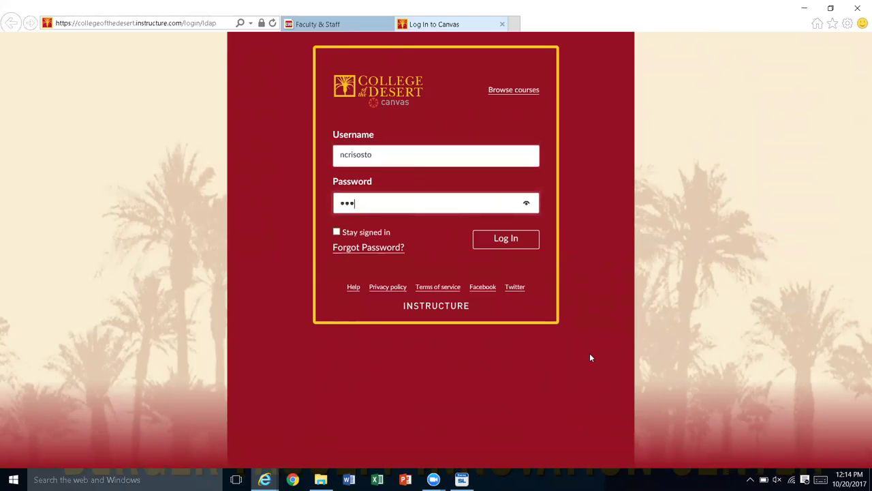
text(*****)
key(Tab)
key(Tab)
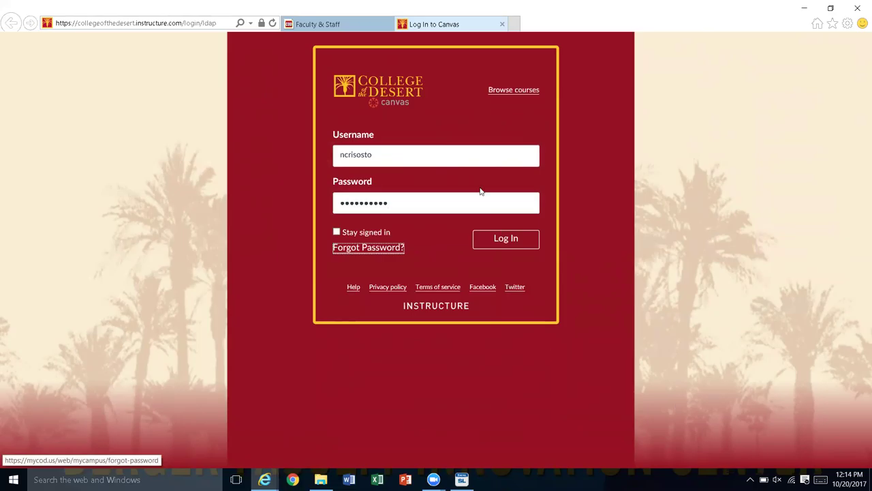
click(518, 235)
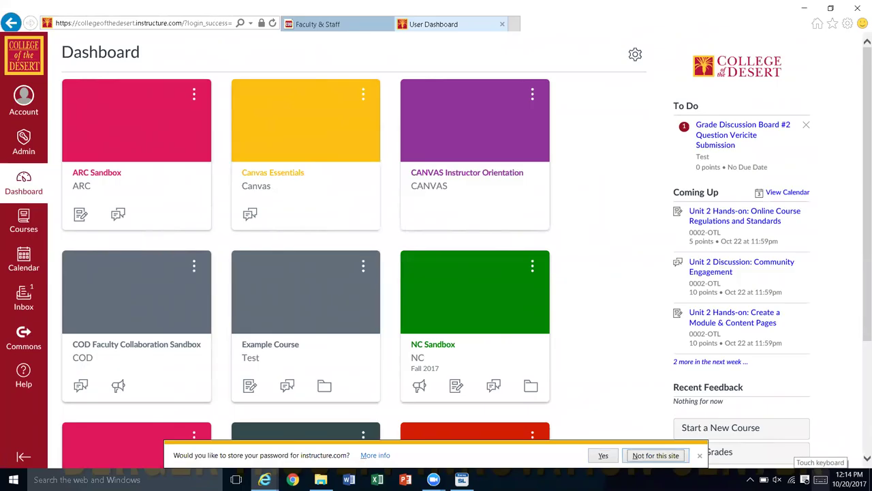
Step: Decline saving the password for this site, then show the Account panel over the Dashboard
click(656, 455)
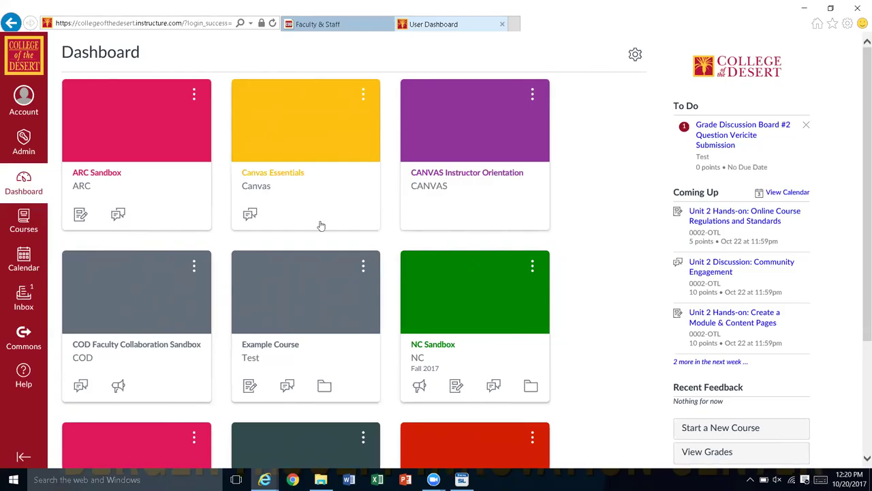
click(24, 96)
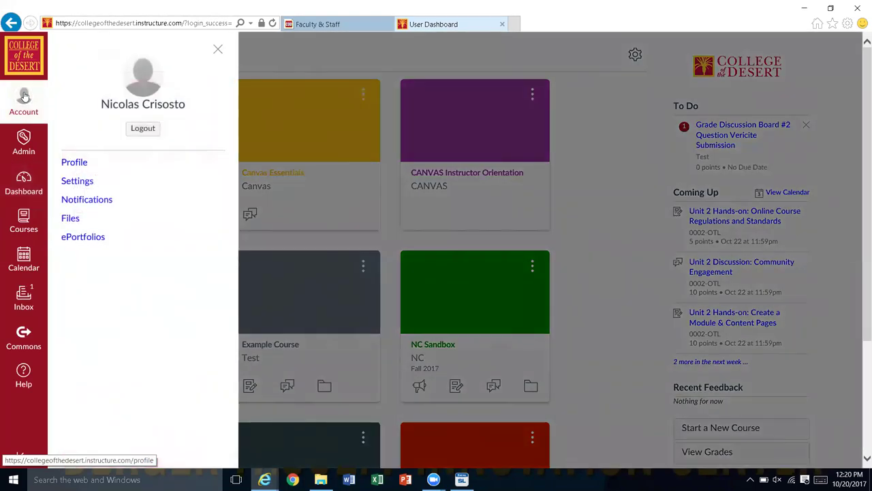
Step: Open your Profile page from the Account panel
click(75, 167)
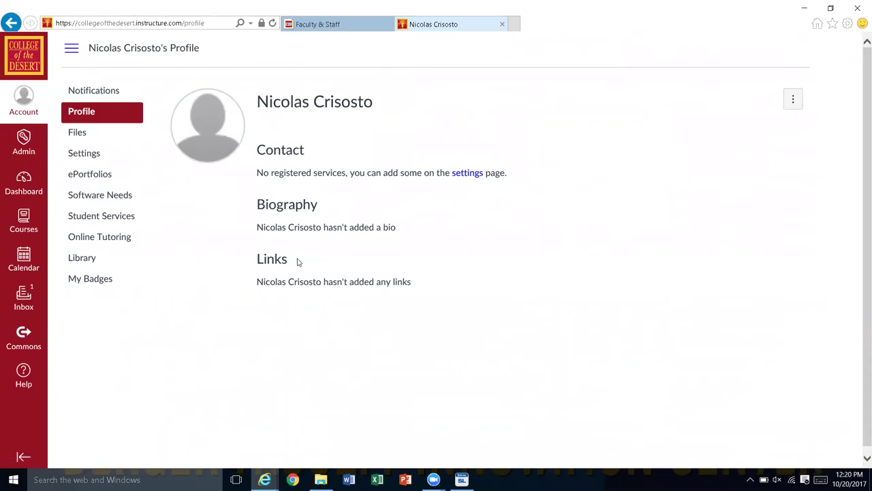
Step: Go to User Settings from the profile page and scroll down toward Web Services
click(464, 174)
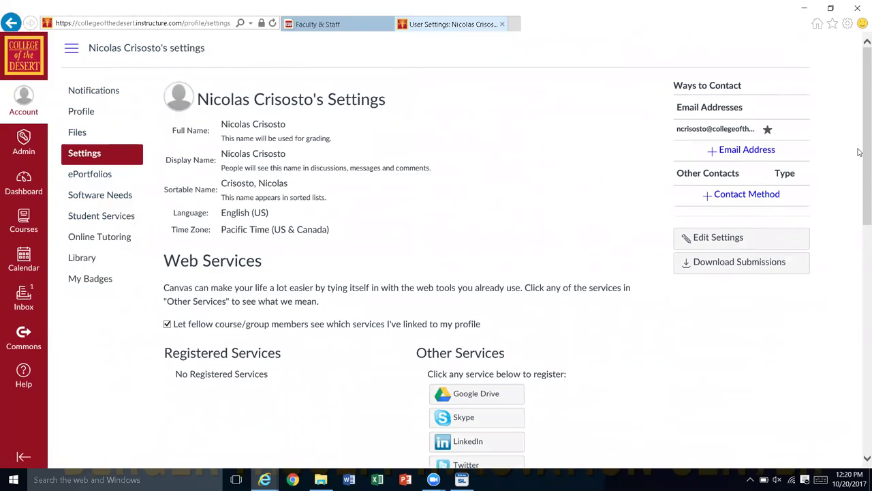
drag(860, 160, 860, 193)
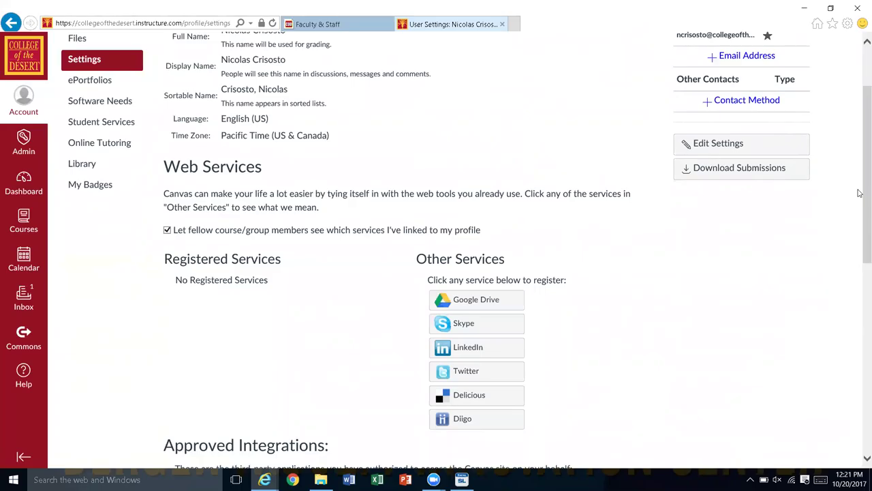
Step: Look over the Web Services and Approved Integrations settings, then return to the Profile page
scroll(860, 193, up, 2)
scroll(859, 193, down, 6)
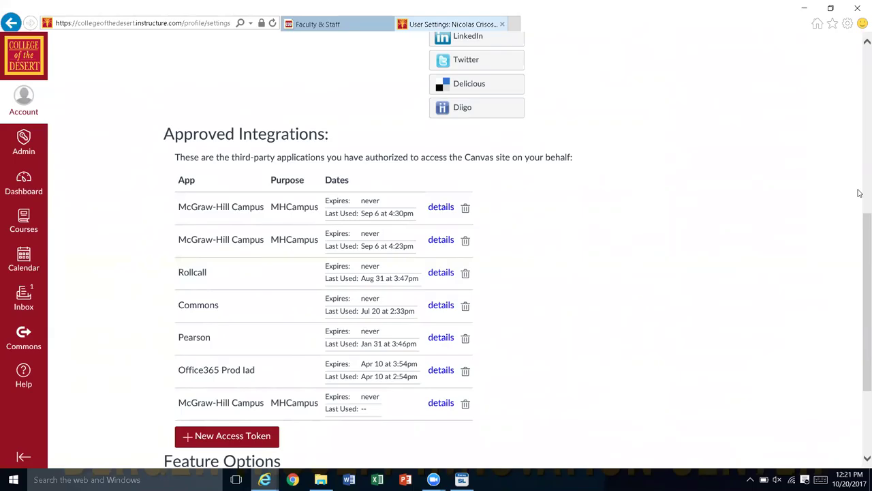
scroll(859, 194, up, 1)
scroll(858, 194, down, 3)
scroll(859, 194, up, 8)
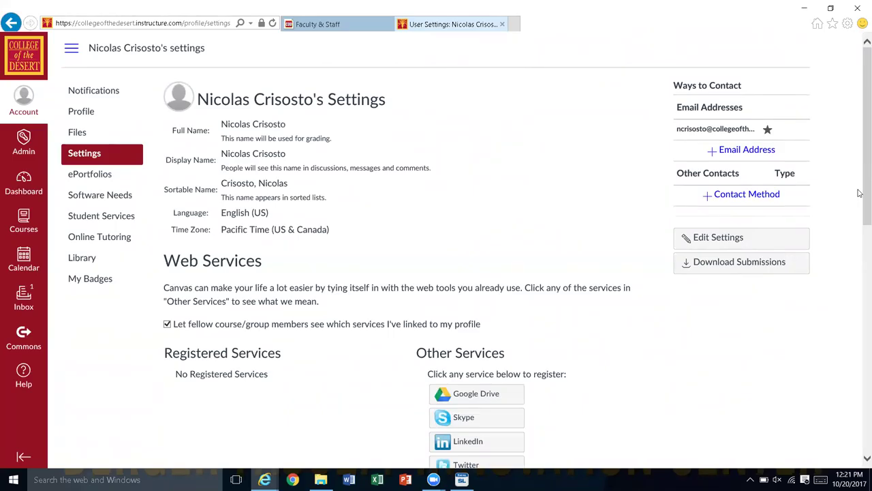
scroll(860, 194, down, 1)
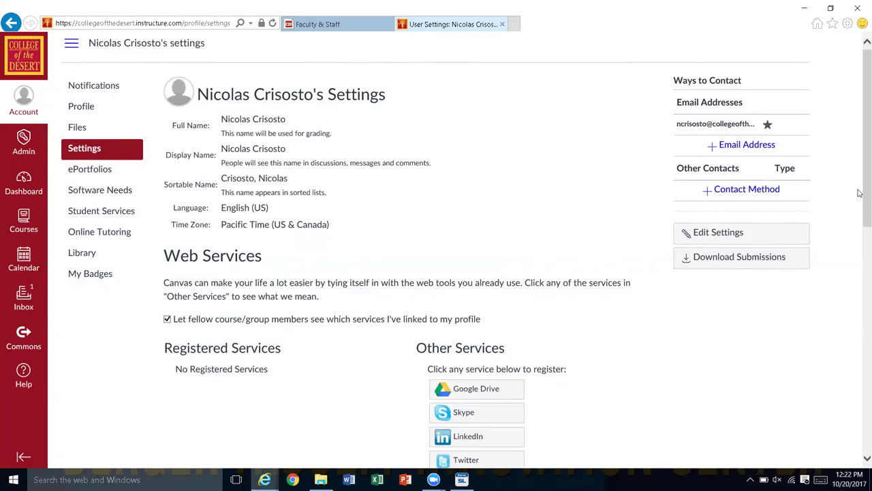
scroll(860, 193, up, 1)
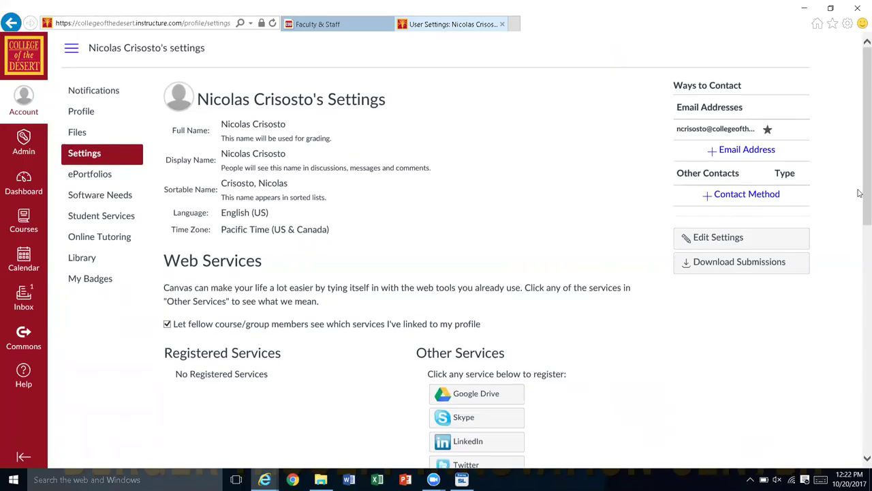
scroll(859, 194, down, 3)
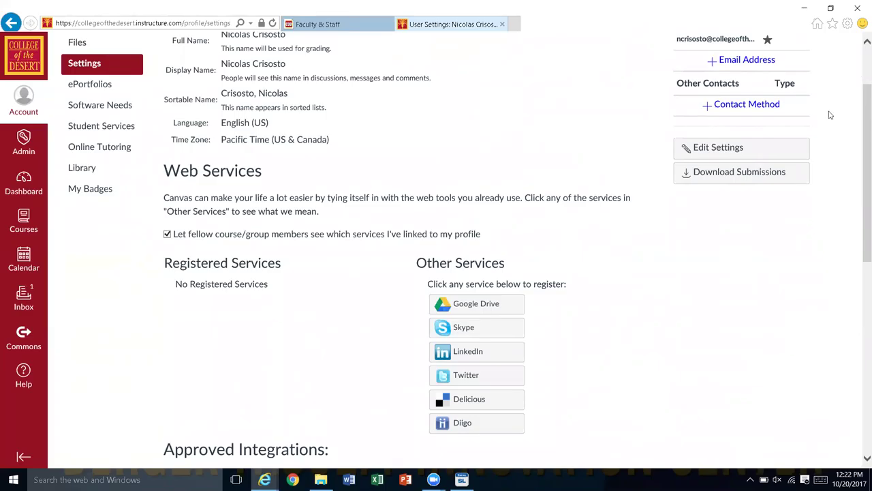
scroll(740, 123, down, 7)
scroll(740, 122, up, 8)
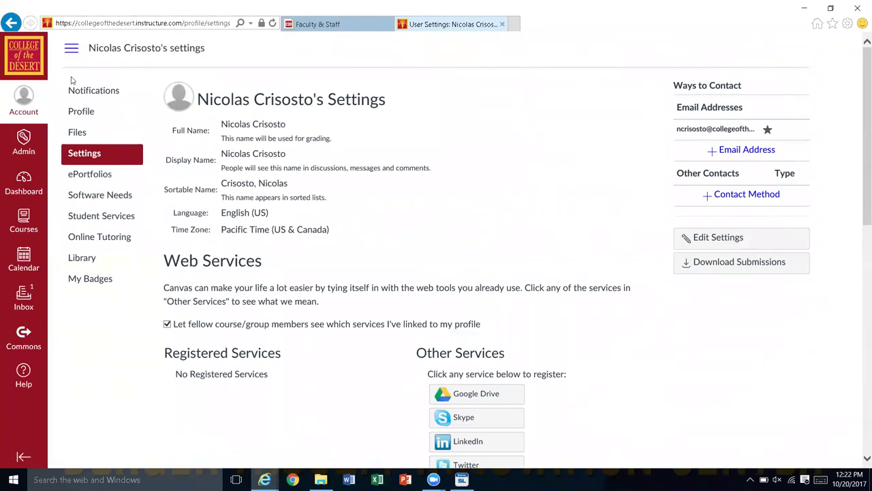
click(82, 115)
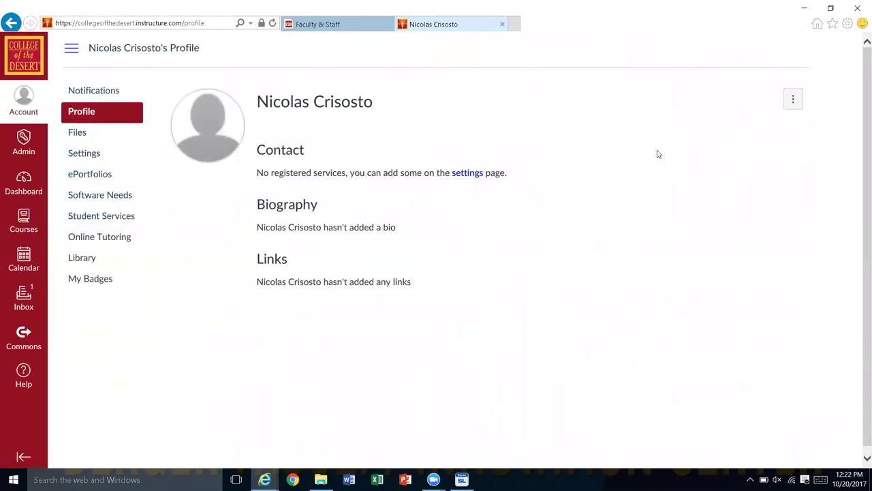
Step: Show the profile options menu with Edit Profile and Account Details
click(795, 102)
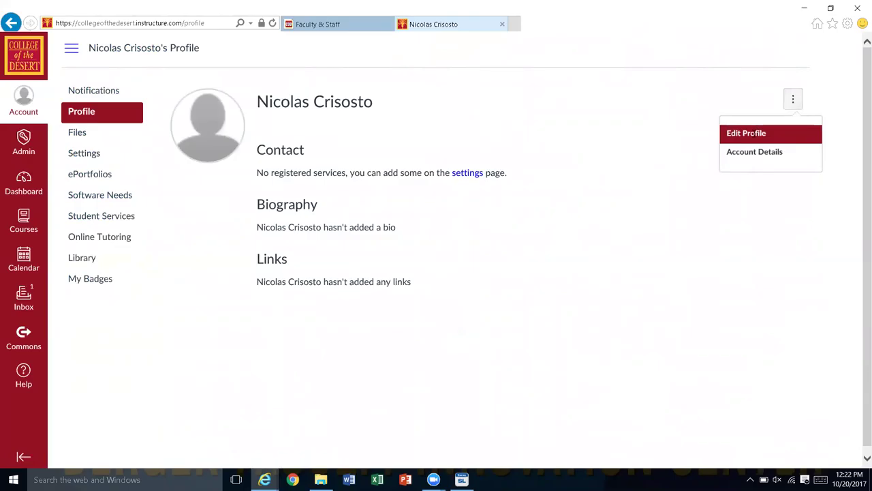
Step: Edit the profile to add a third empty link row, then go to Notification Preferences
click(754, 135)
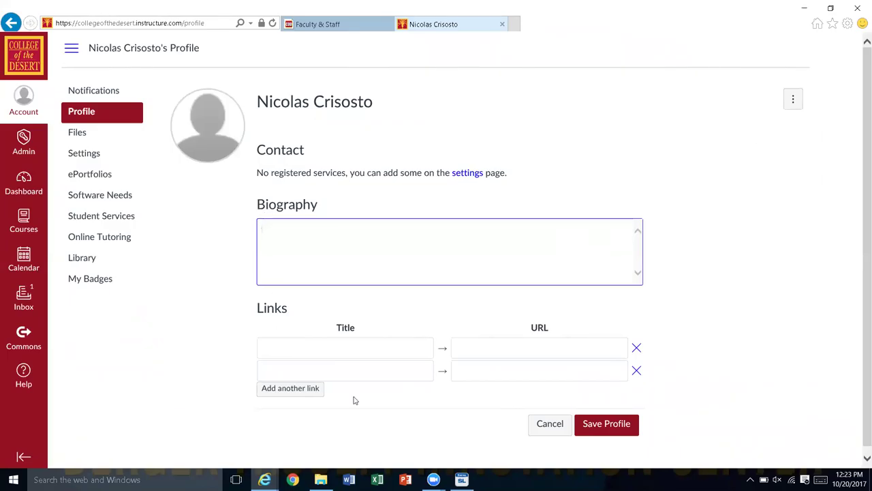
click(318, 389)
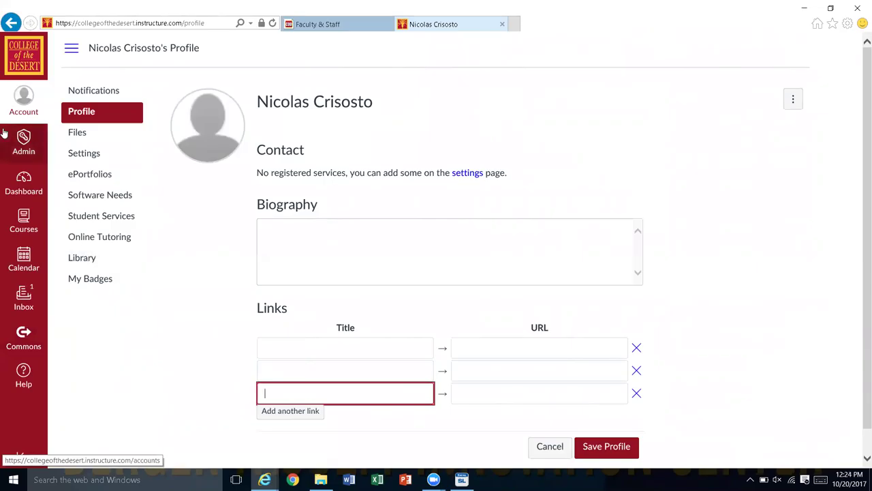
click(92, 95)
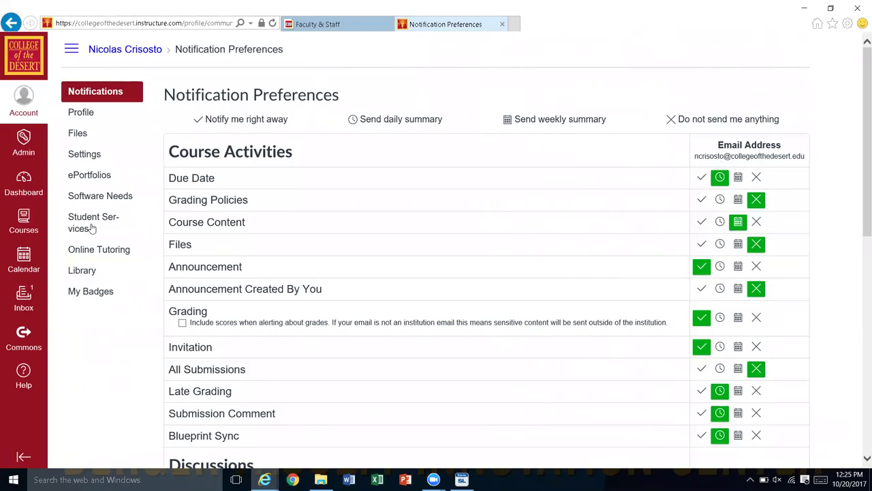
click(20, 197)
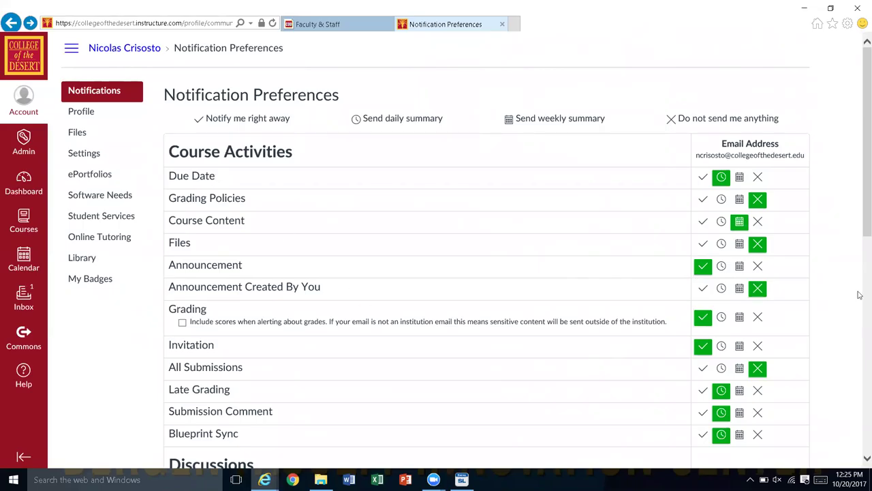
scroll(860, 360, down, 5)
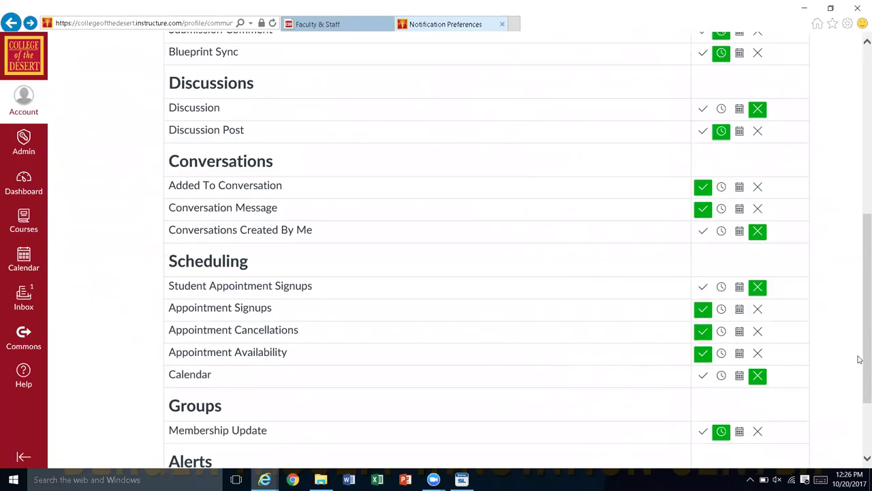
drag(860, 359, 860, 264)
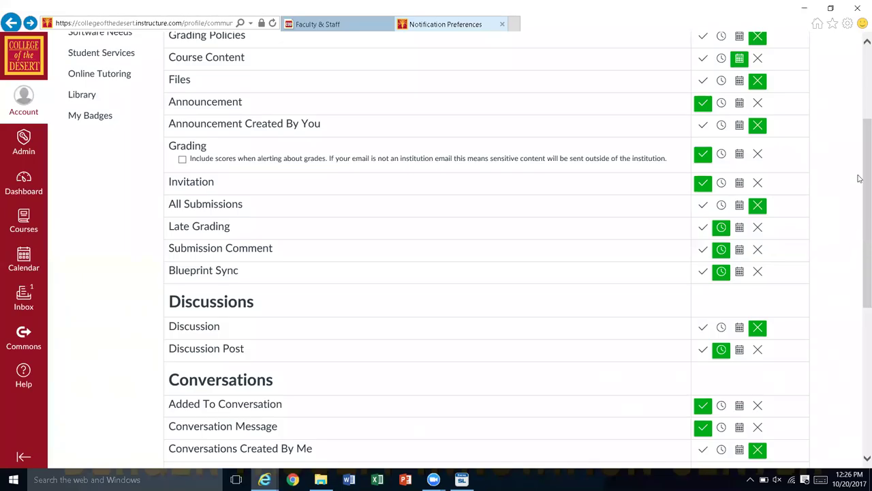
drag(860, 190, 860, 159)
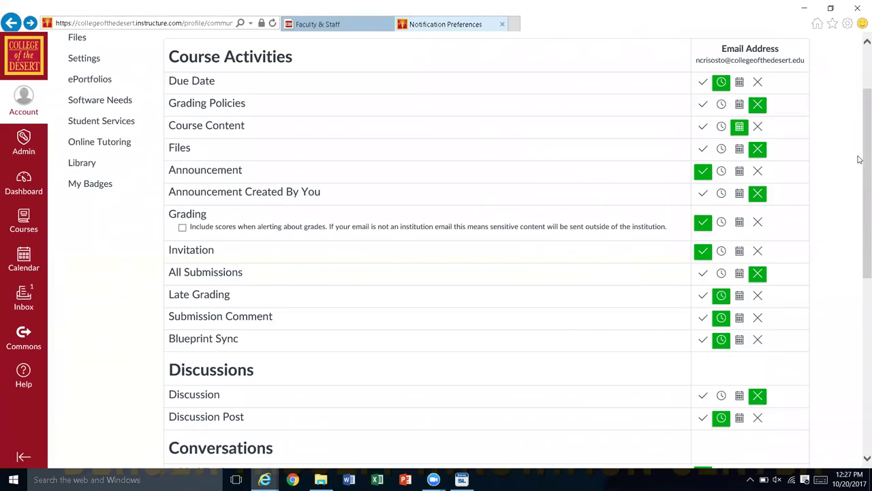
click(30, 182)
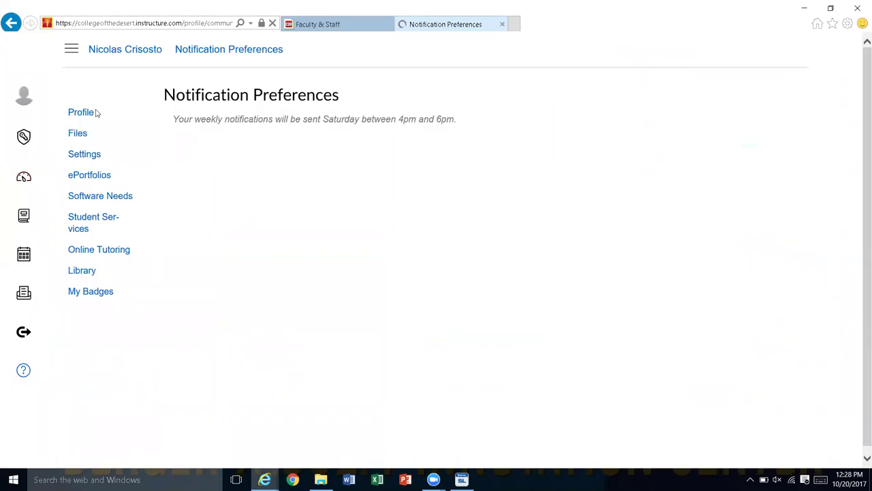
scroll(88, 114, down, 3)
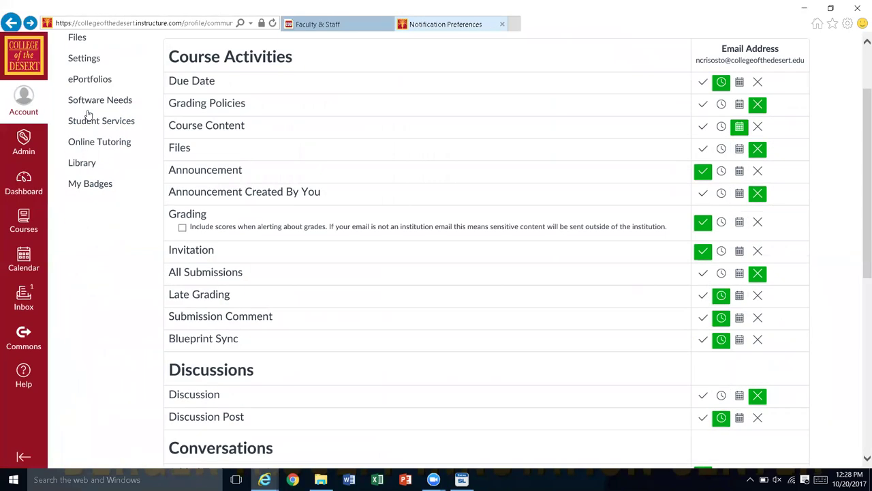
scroll(88, 55, down, 10)
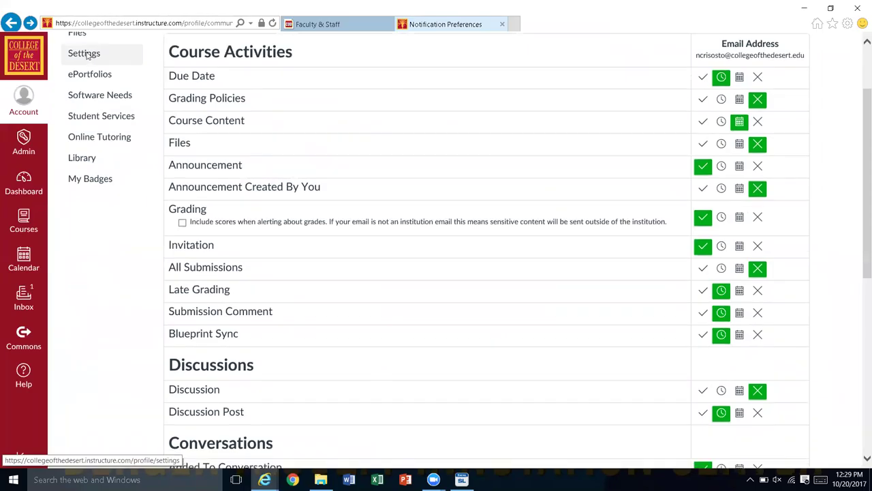
scroll(87, 56, up, 15)
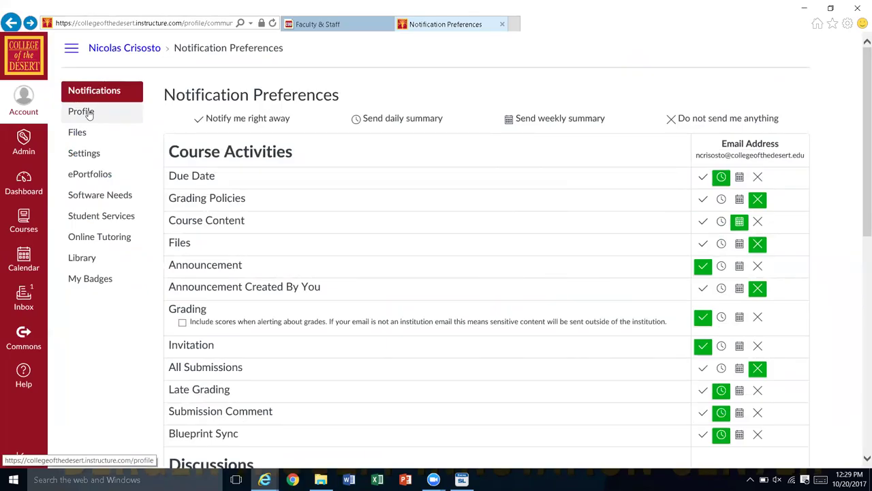
Step: Return to the Dashboard with the ARC Sandbox and Canvas Essentials course cards
click(21, 186)
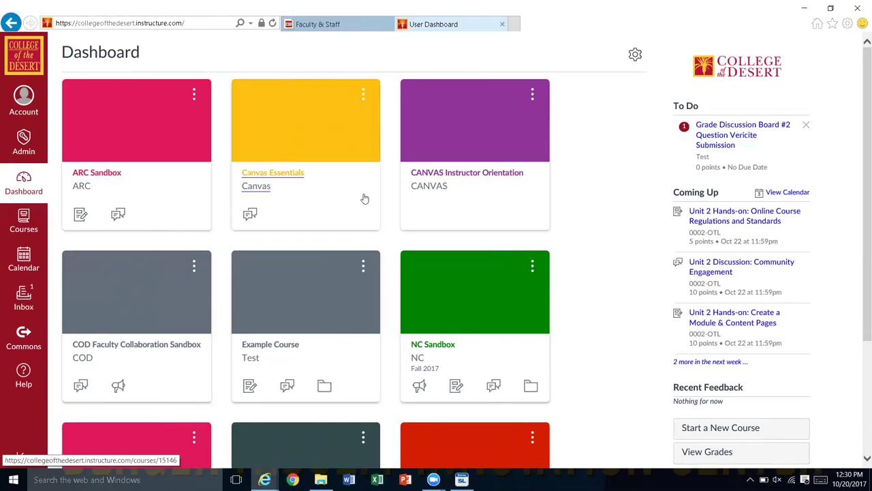
Step: Open the Canvas Essentials course and scroll down its course navigation
click(273, 173)
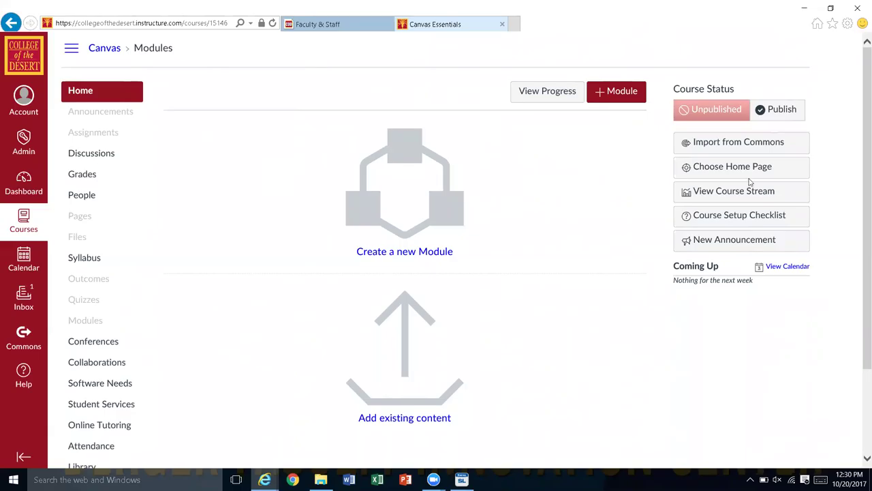
scroll(852, 286, down, 3)
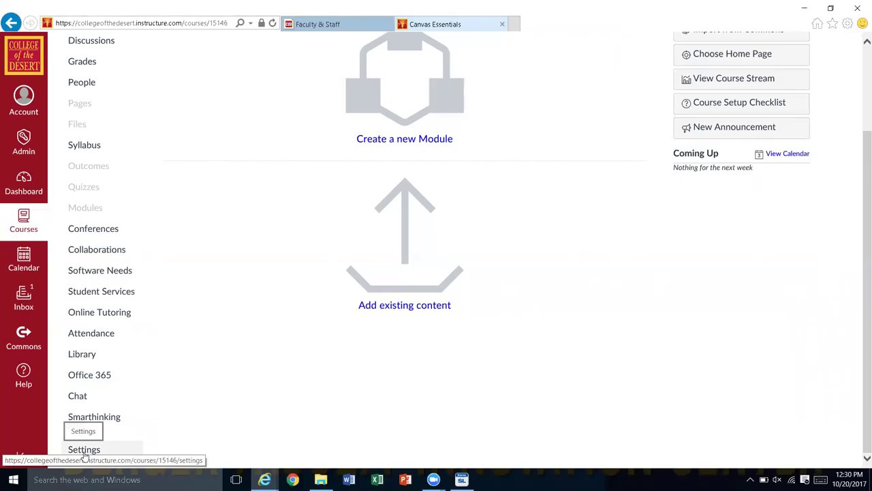
Step: In the Canvas Essentials course Settings, start editing the start date for Oct 17, 2017 at 3:46pm
click(84, 450)
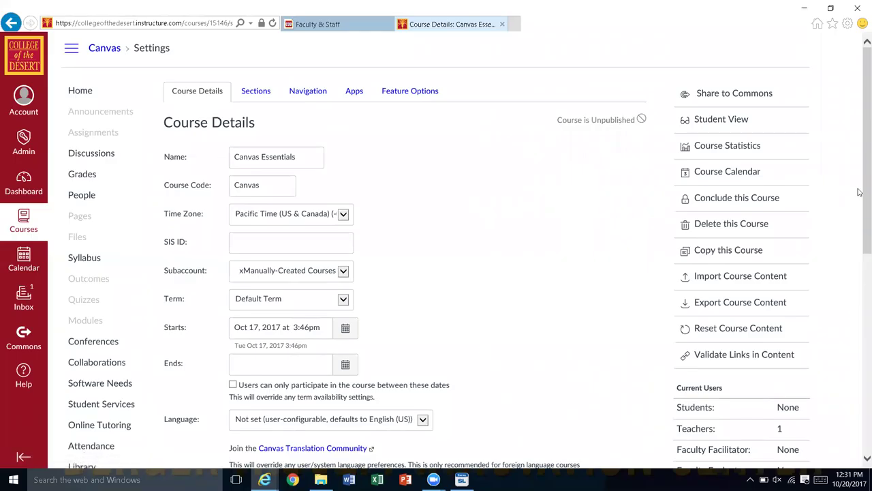
scroll(843, 308, down, 3)
scroll(843, 308, down, 1)
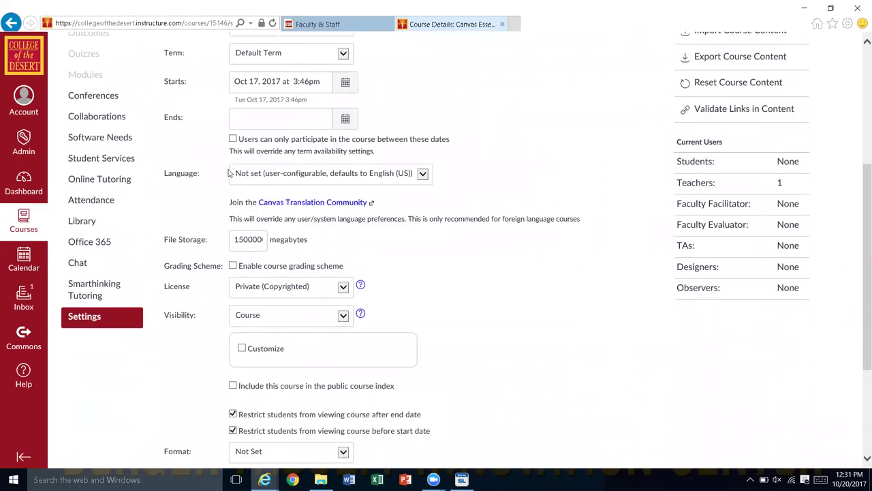
scroll(228, 173, down, 3)
scroll(228, 173, up, 6)
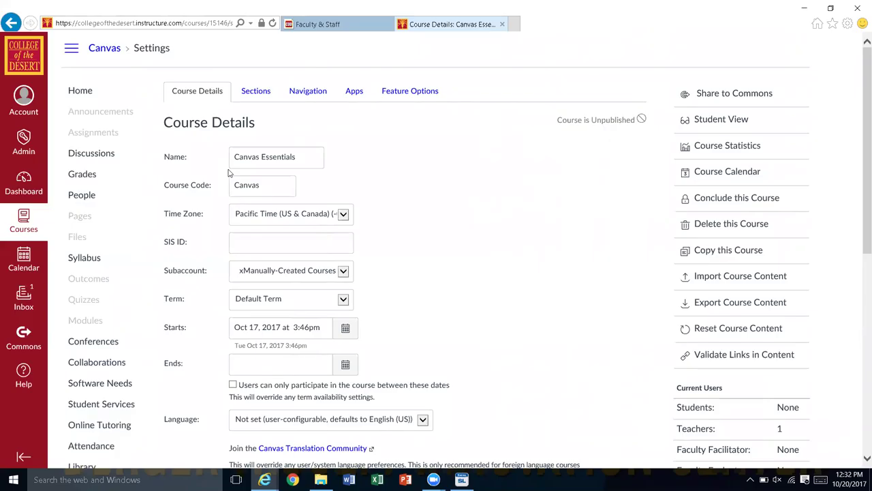
click(311, 330)
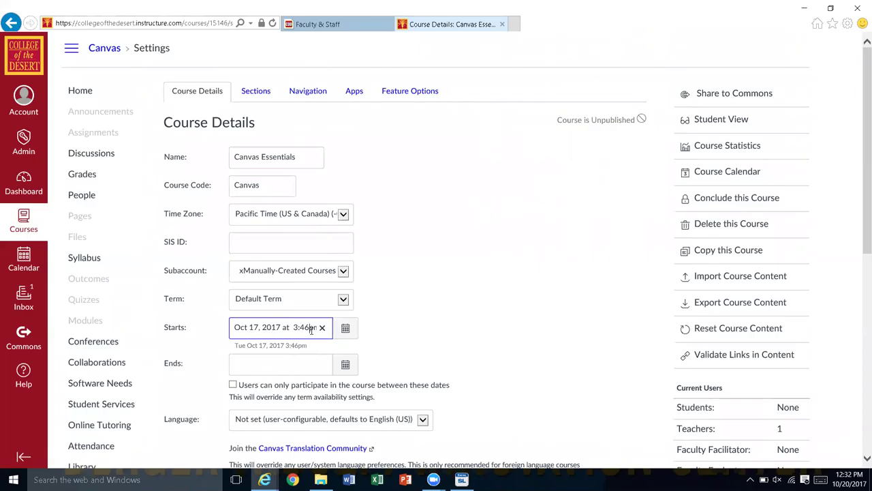
Step: Set the course end date to 12/31/2017 and limit participation to between the course dates
click(289, 360)
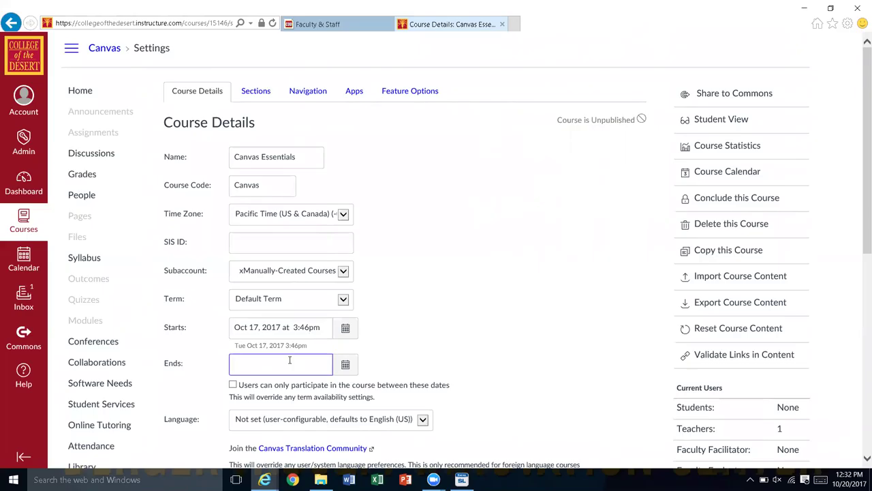
text(12/31/2017)
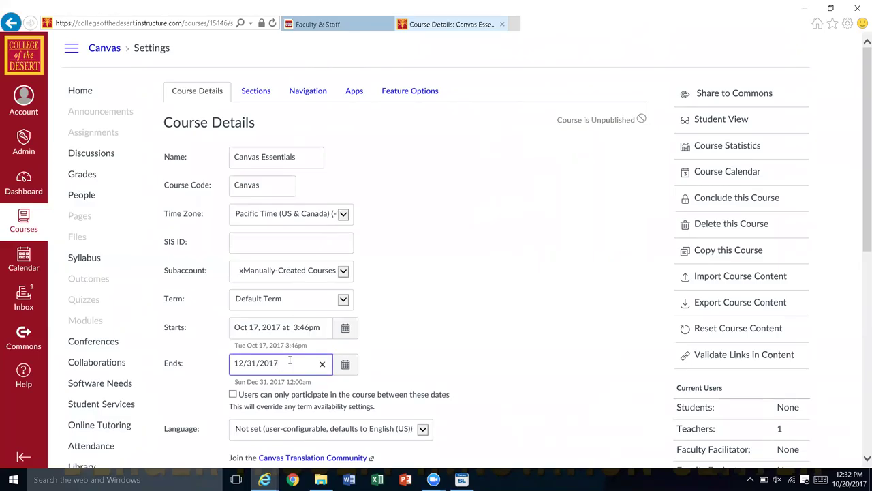
key(Tab)
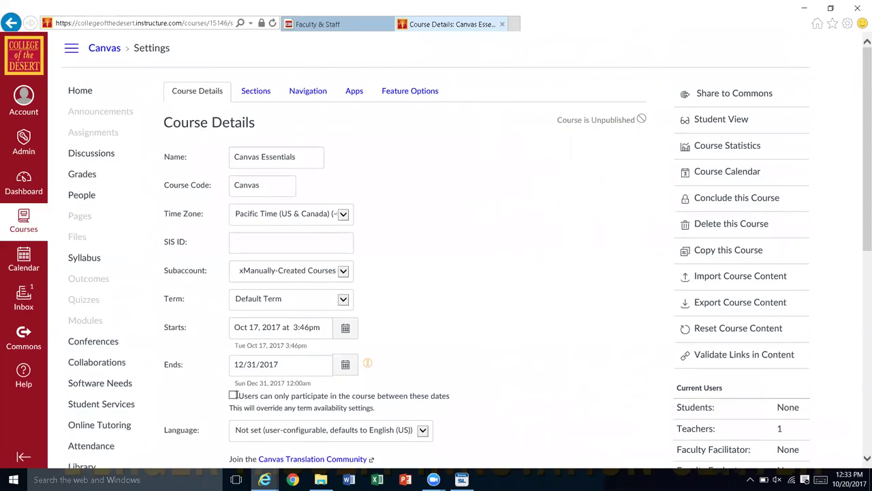
click(233, 396)
drag(860, 187, 840, 328)
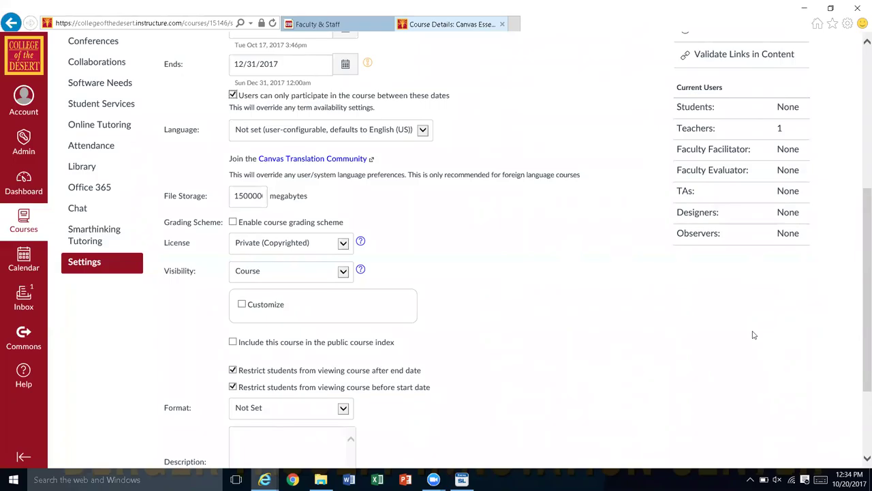
scroll(753, 335, down, 2)
scroll(754, 335, up, 4)
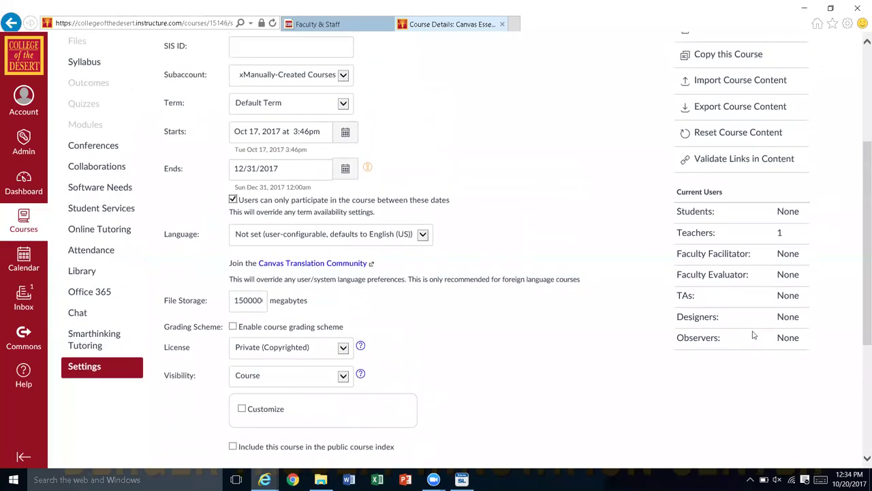
scroll(753, 334, up, 1)
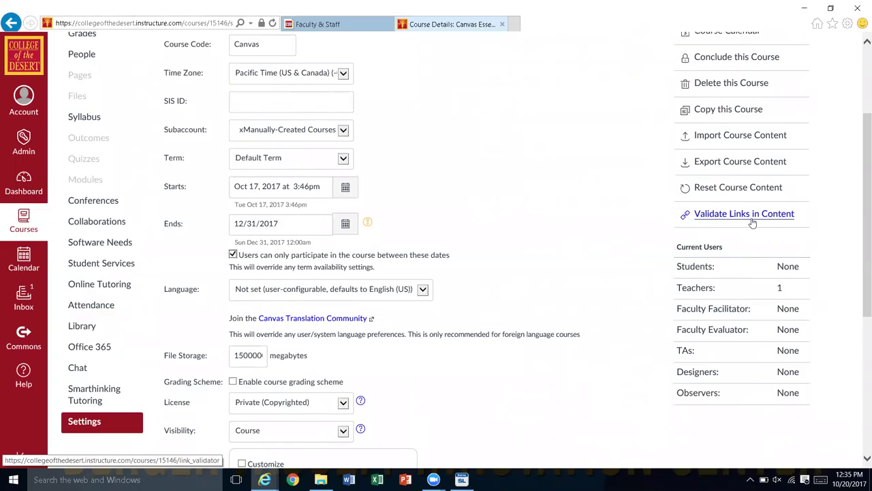
scroll(753, 223, up, 2)
scroll(753, 223, down, 6)
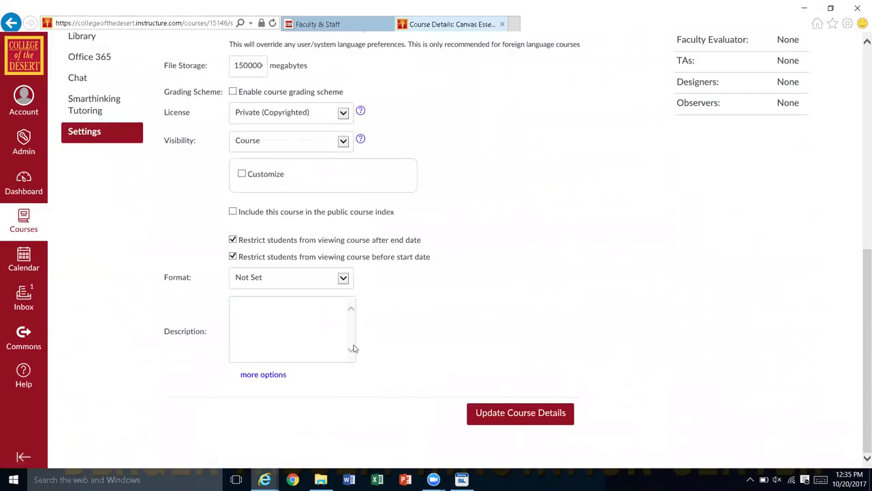
click(274, 379)
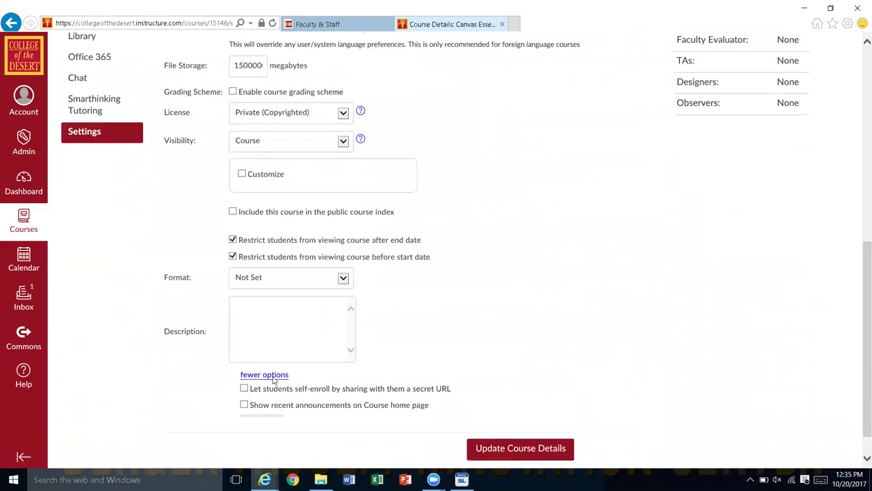
scroll(418, 359, up, 1)
scroll(417, 360, down, 3)
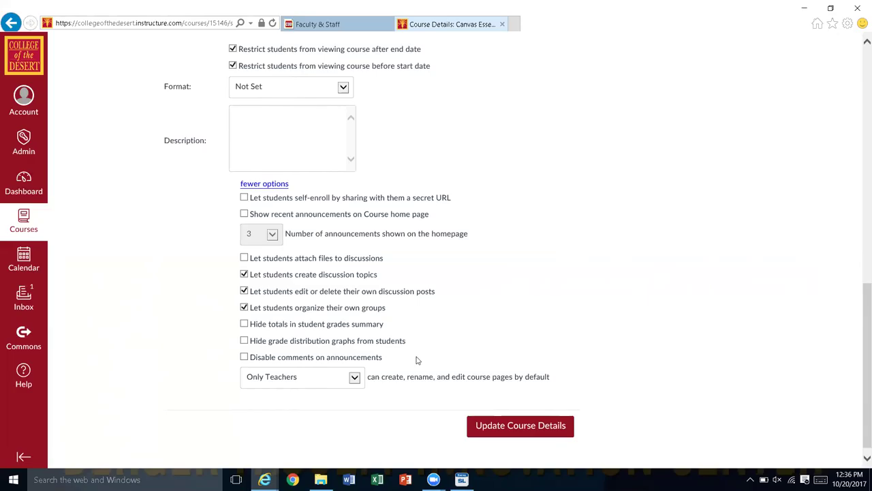
scroll(418, 359, down, 1)
scroll(418, 360, up, 5)
scroll(418, 360, down, 4)
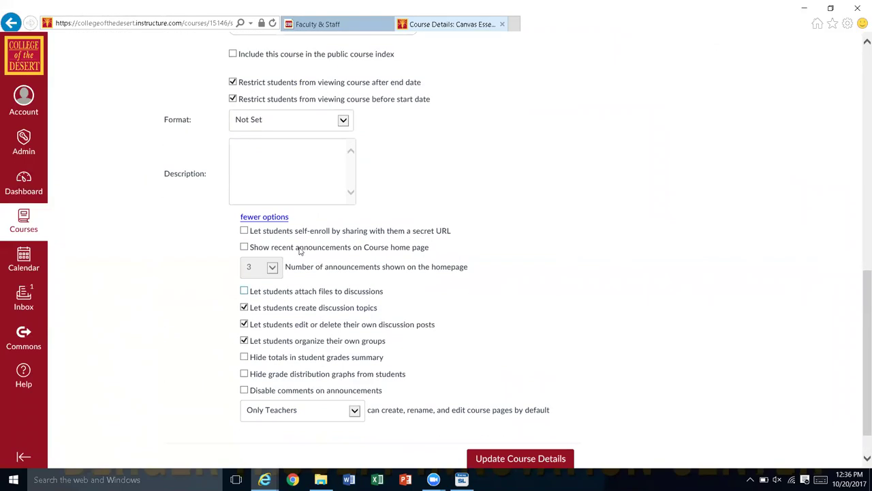
click(263, 220)
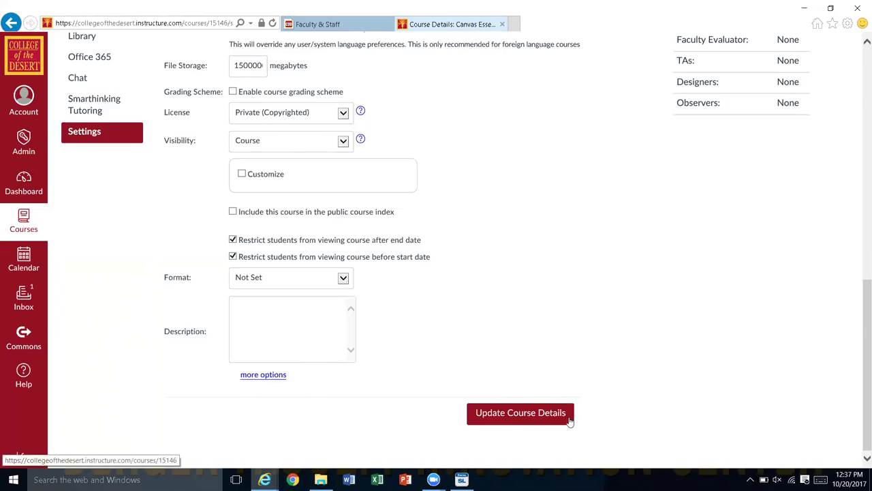
Step: Save the course details with the Oct 17 to 12/31/2017 date range
click(521, 413)
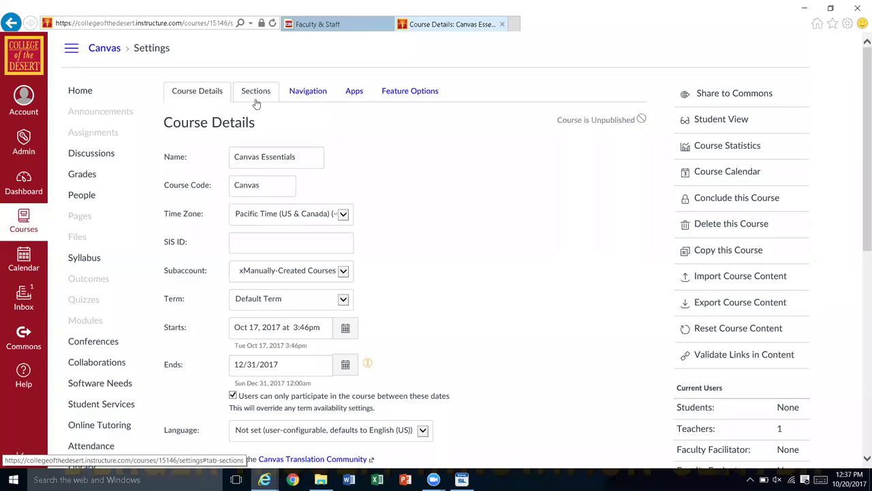
Step: On the Navigation settings, bring up the Disable and Move options for the Files item
click(309, 95)
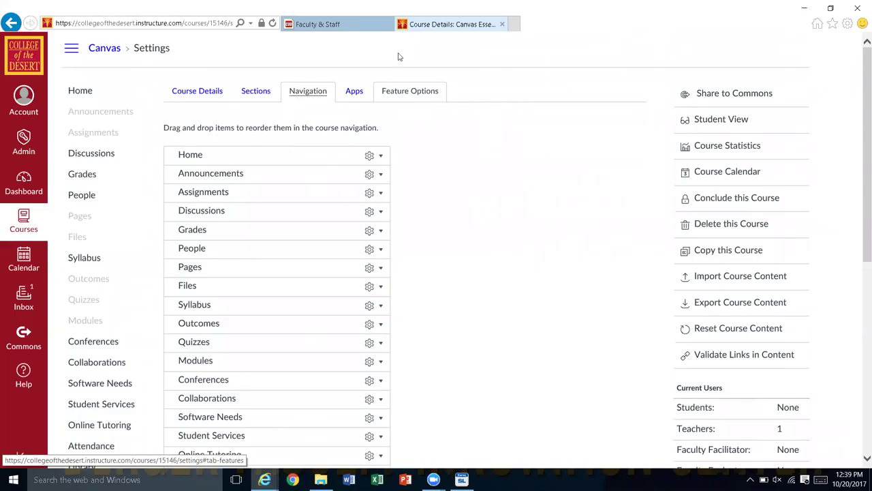
click(375, 292)
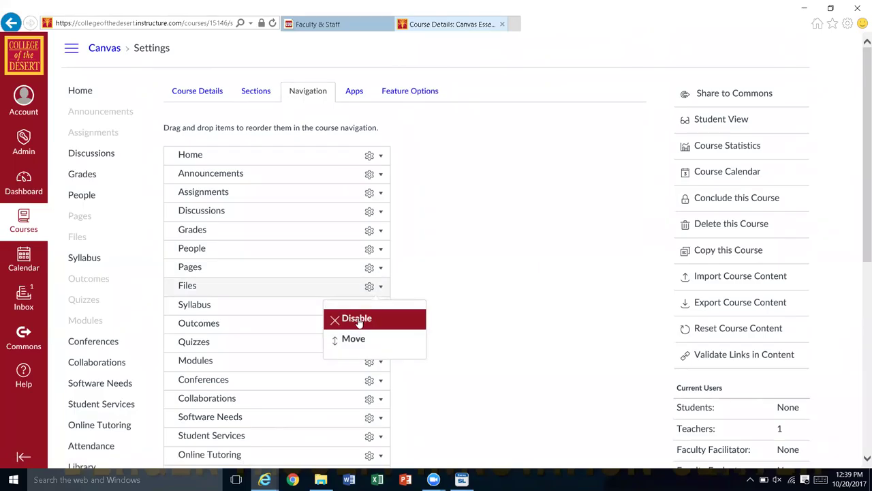
Step: Disable Files so it moves into the hidden navigation items list
click(359, 320)
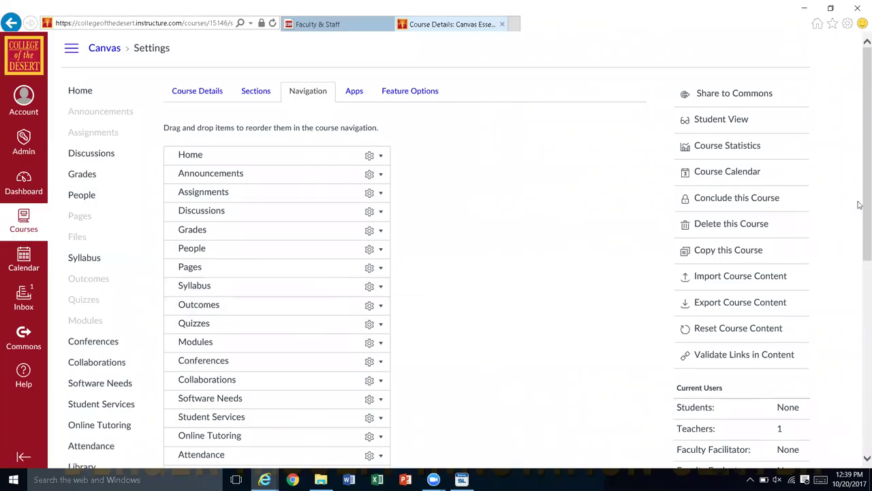
drag(863, 204, 837, 384)
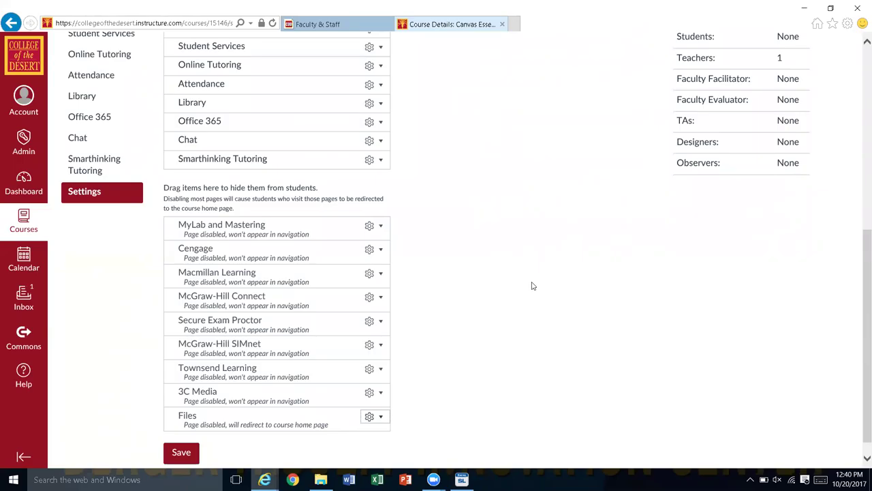
scroll(505, 227, down, 1)
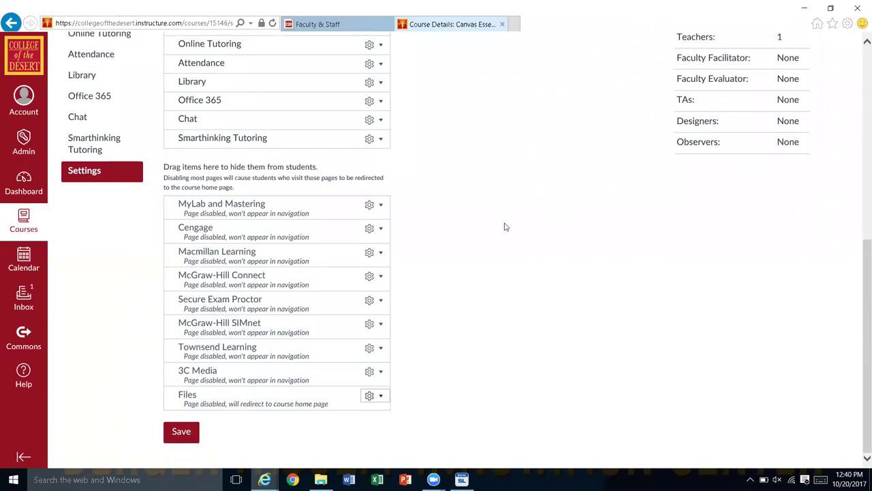
scroll(505, 227, up, 3)
scroll(505, 227, up, 2)
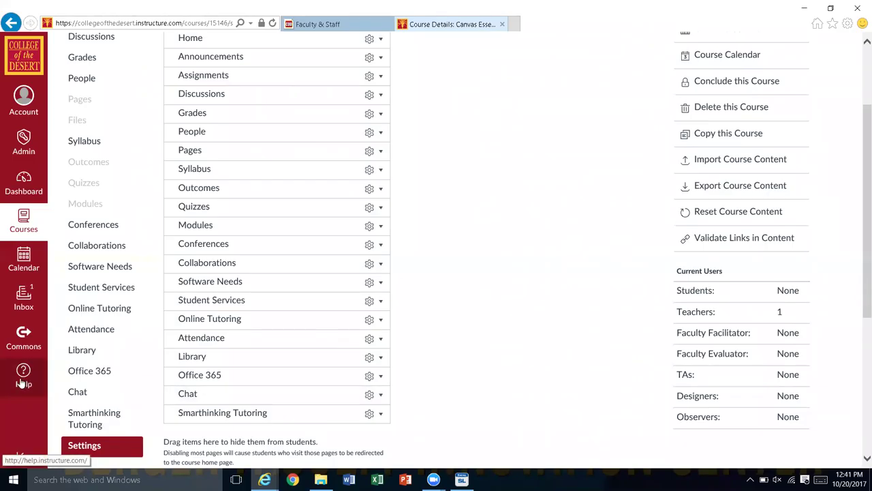
click(22, 384)
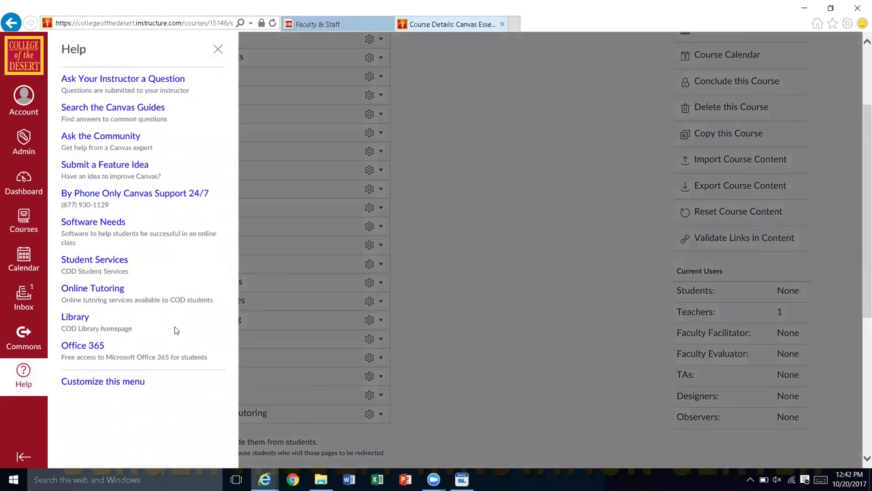
click(219, 52)
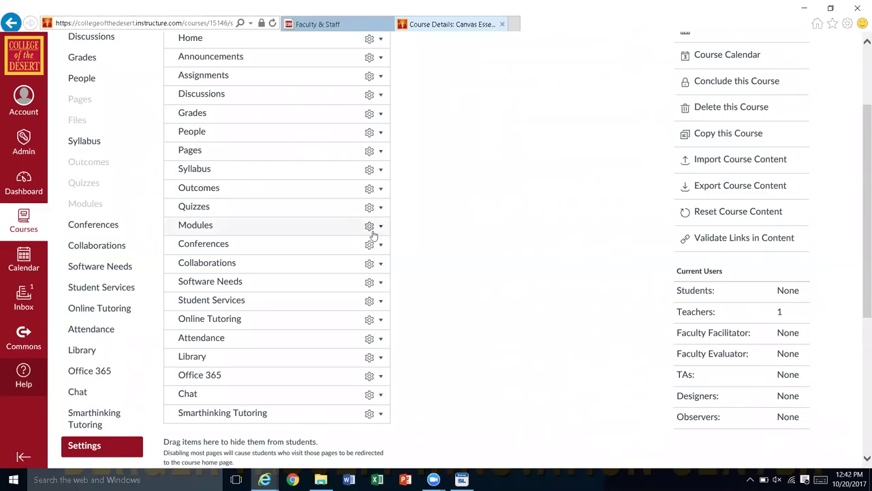
Step: Launch Student View for the Canvas Essentials course from the Settings sidebar
scroll(573, 277, down, 4)
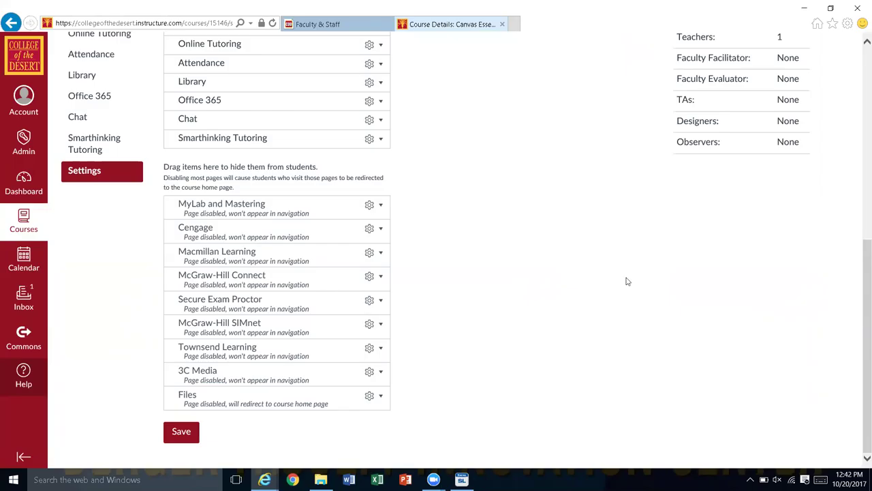
scroll(582, 281, up, 6)
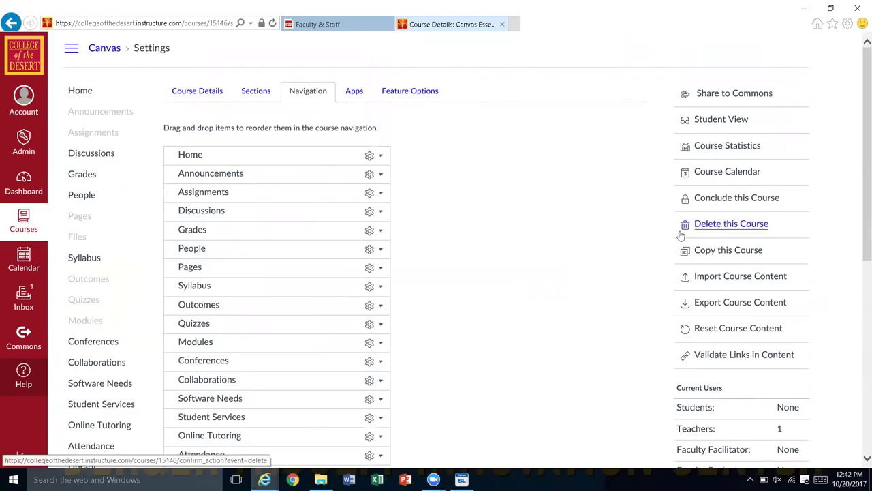
click(723, 132)
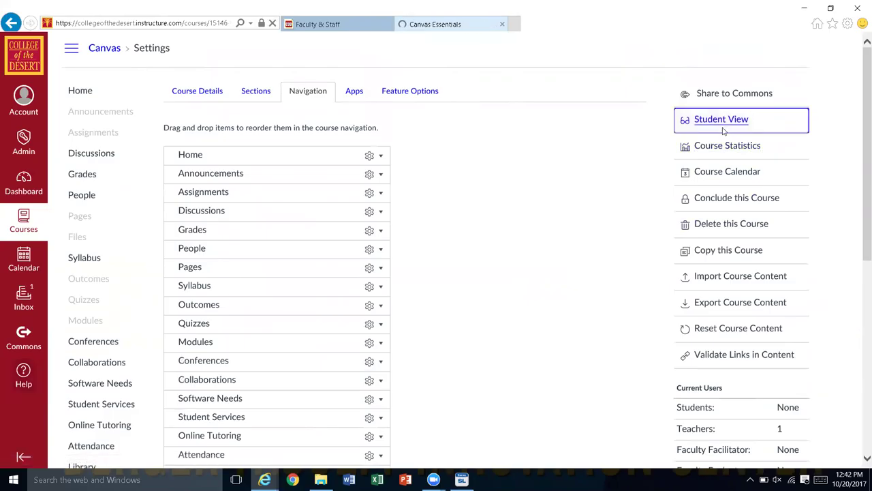
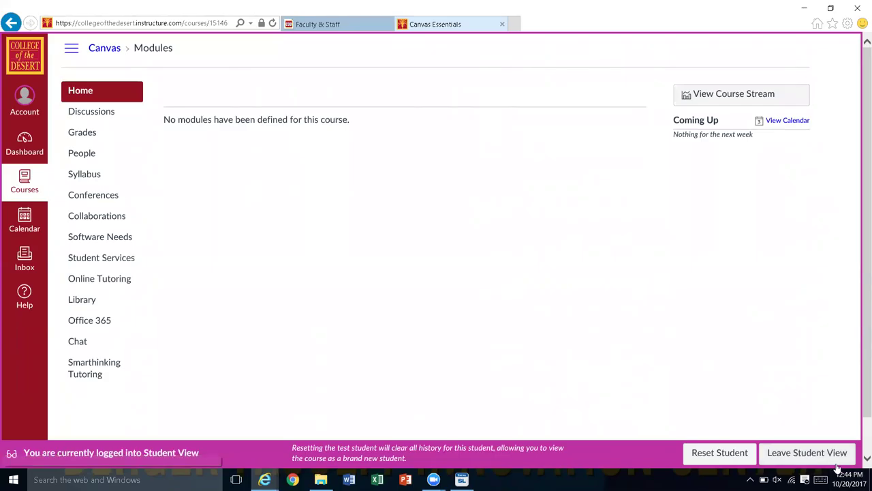
Step: Exit Student View and scroll down the teacher's course navigation menu
click(775, 461)
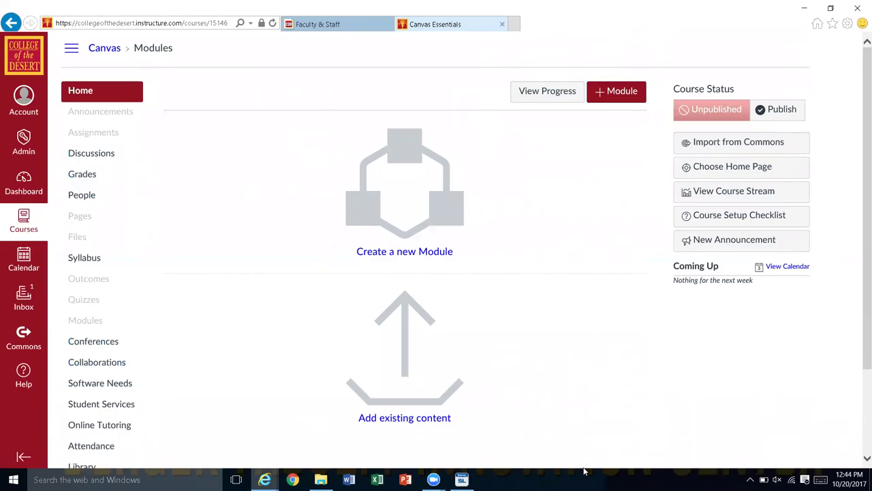
scroll(860, 429, down, 2)
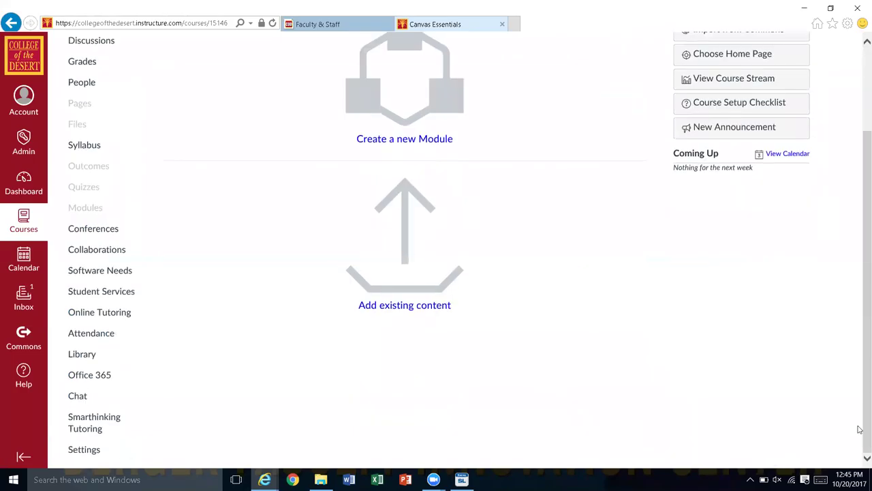
Step: Open the course Settings page listing the course navigation items
click(79, 451)
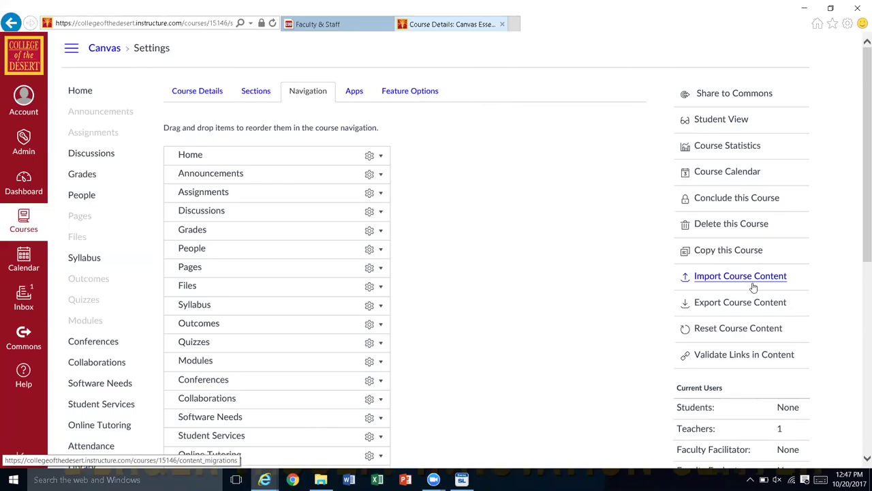
Step: Open Import Course Content and expand the Content Type list
click(754, 287)
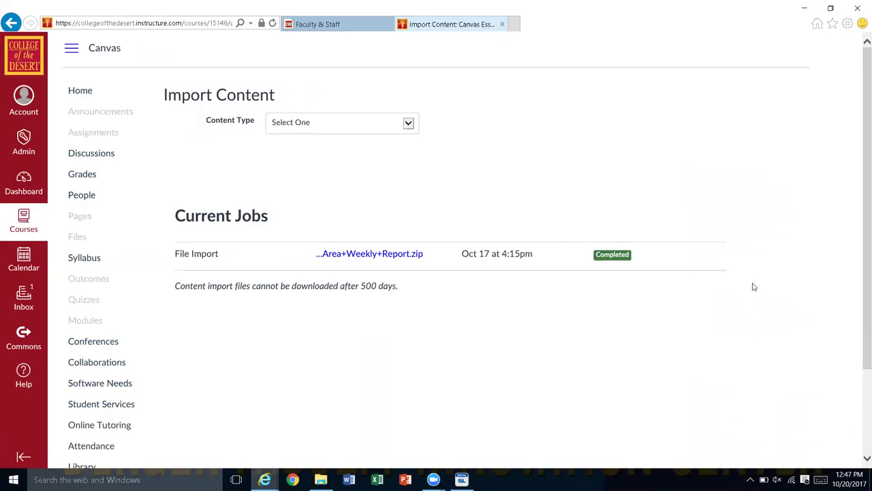
click(408, 124)
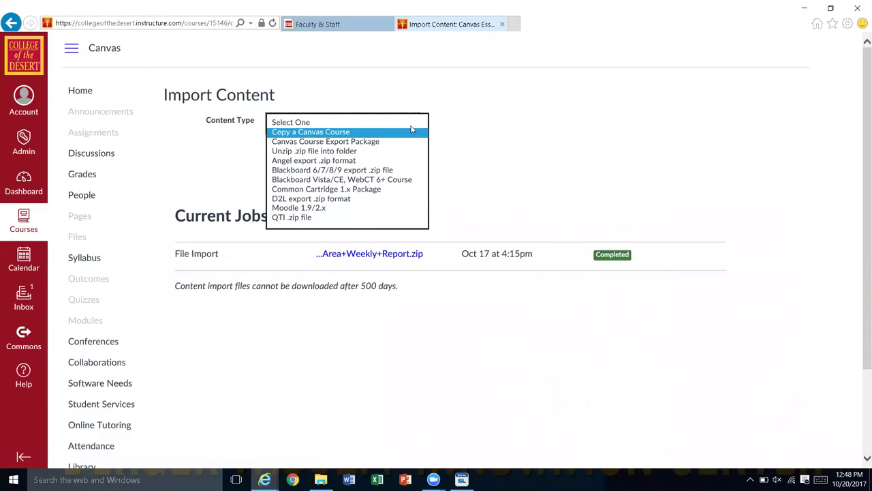
Step: Choose Copy a Canvas Course and search 'arc' to find the Basic Gas Metal Arc Welding courses
click(411, 131)
key(Tab)
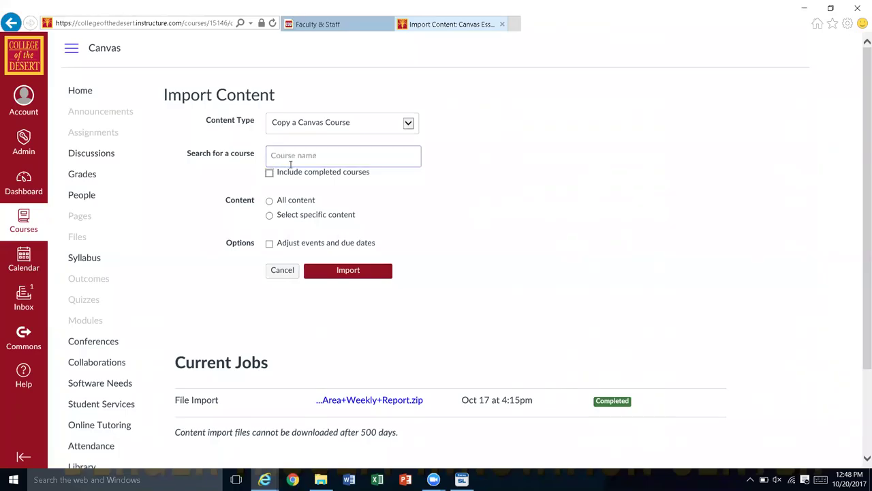
text(a)
key(BackSpace)
text(arc)
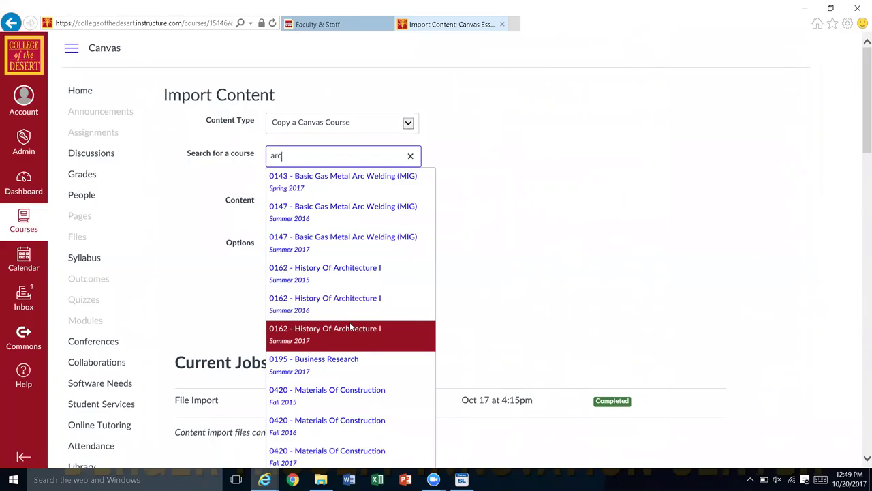
key(Up)
key(Up)
key(Up)
key(Up)
key(Up)
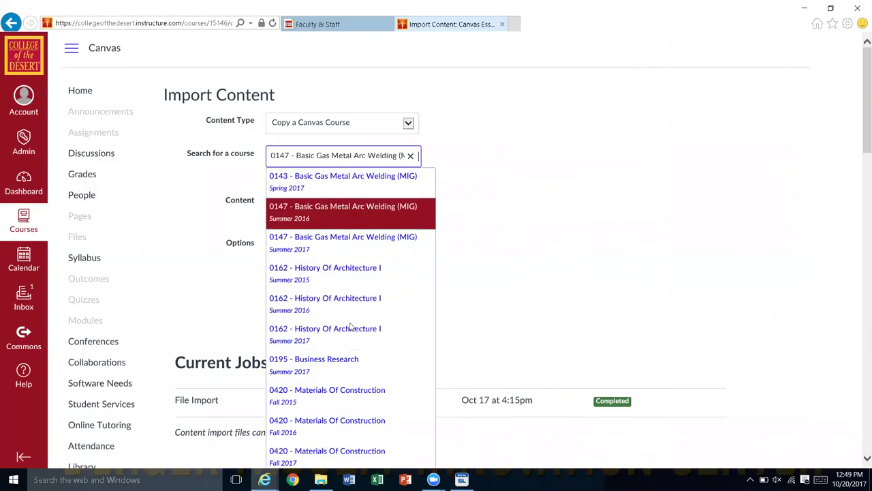
key(Down)
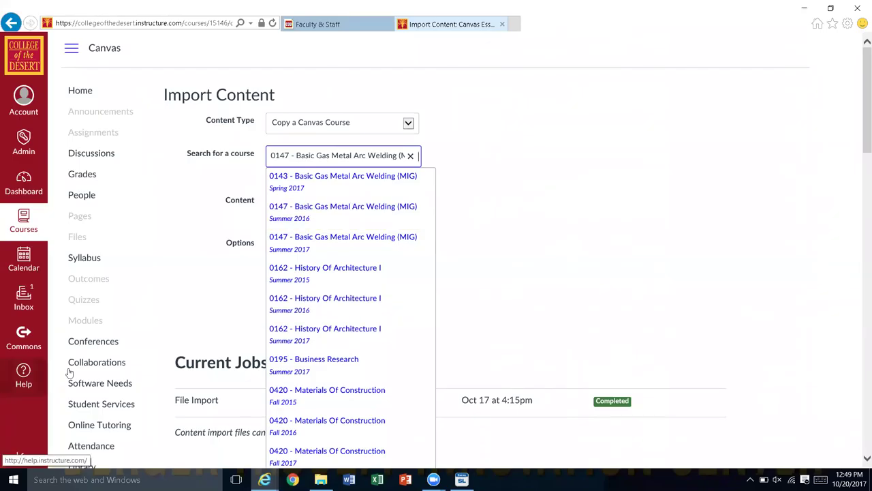
Step: Import from the 0143 Basic Gas Metal Arc Welding course with Select specific content
click(289, 197)
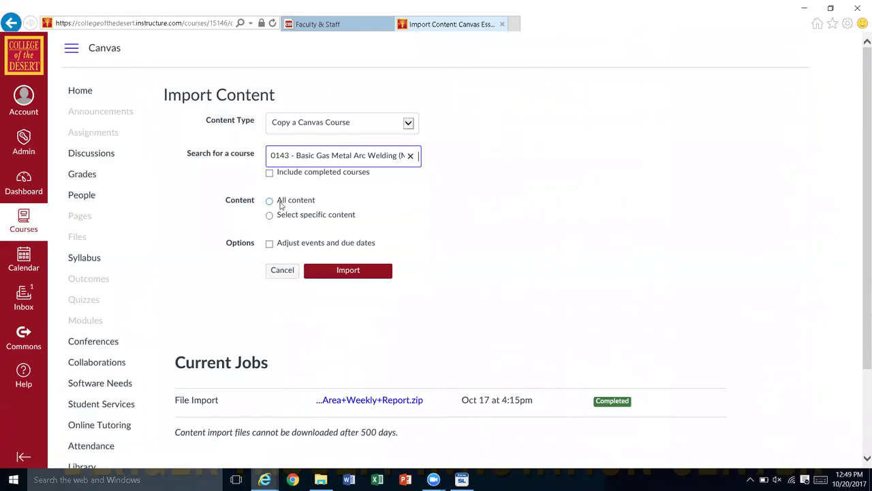
click(277, 217)
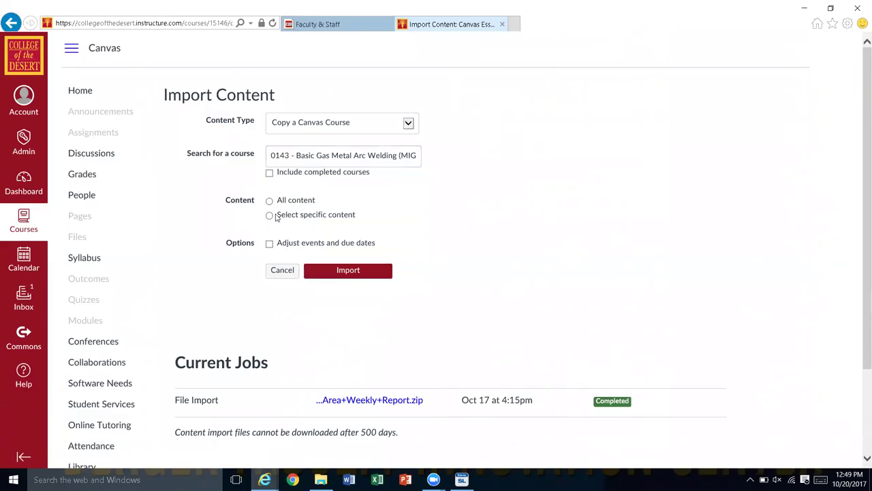
click(270, 219)
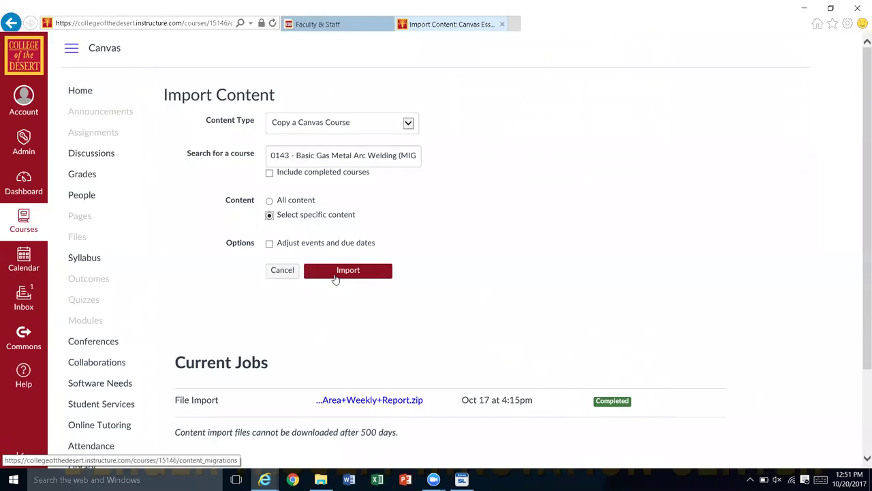
click(336, 275)
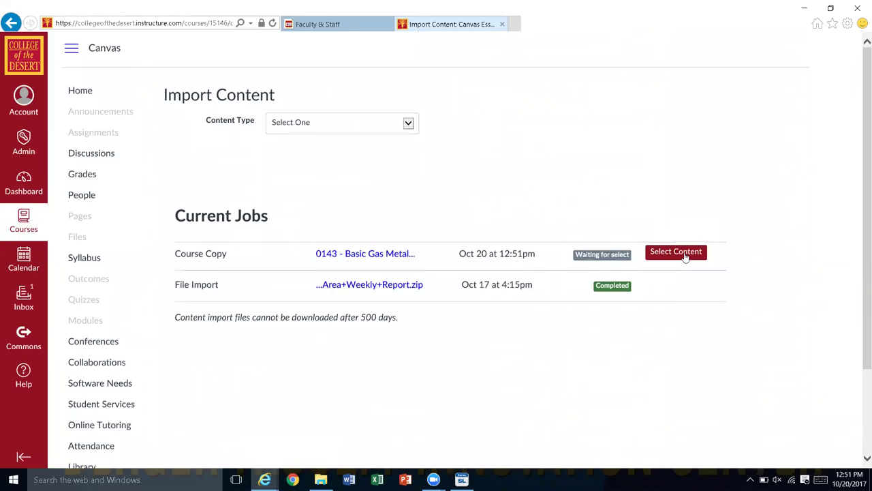
Step: Open Select Content on the waiting Course Copy job in Current Jobs
click(684, 256)
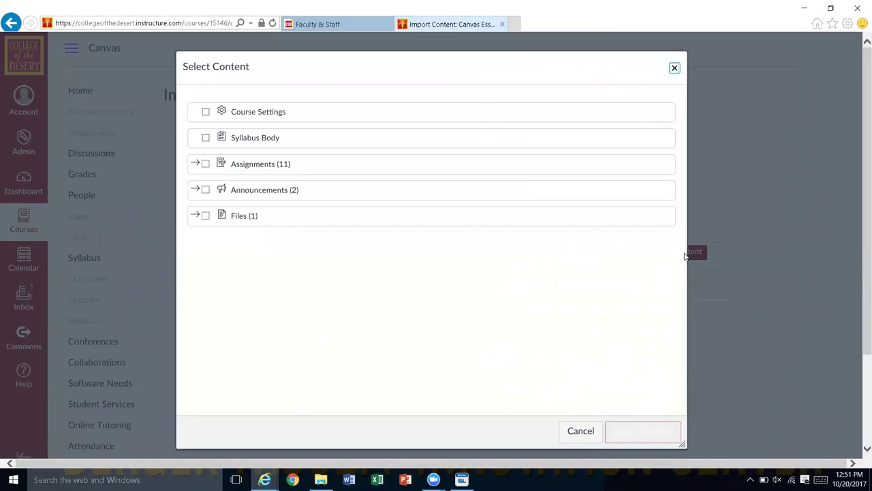
Step: Expand Assignments, check only Mid Term Test, and confirm the selection to run the copy
click(206, 165)
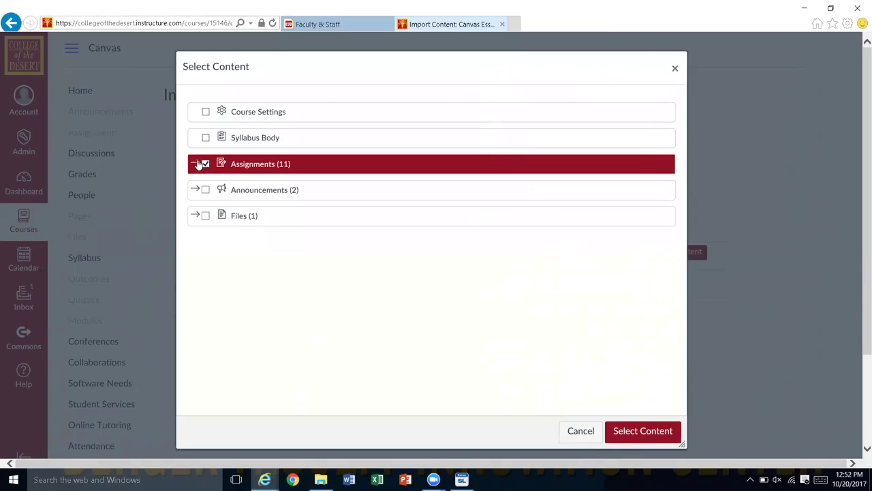
click(196, 164)
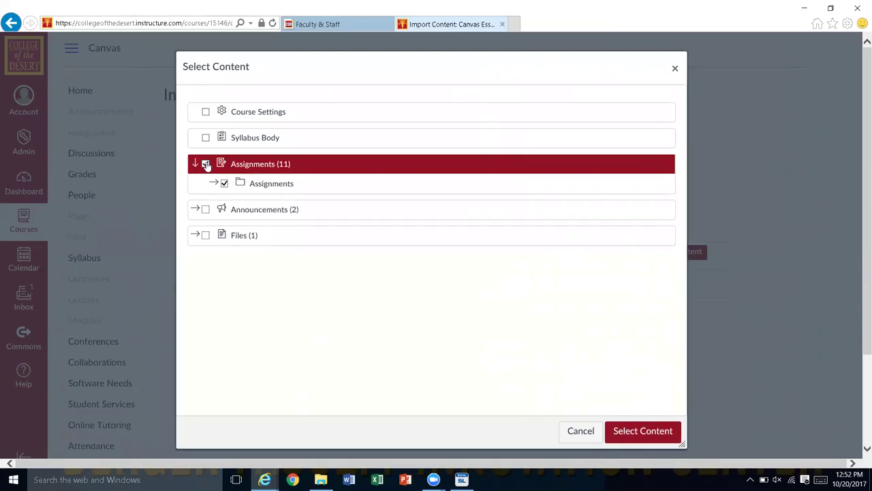
click(206, 165)
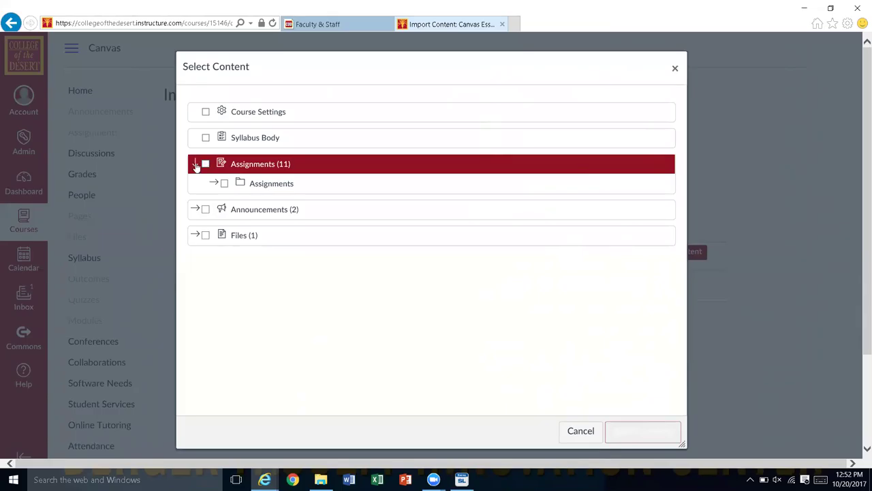
click(196, 165)
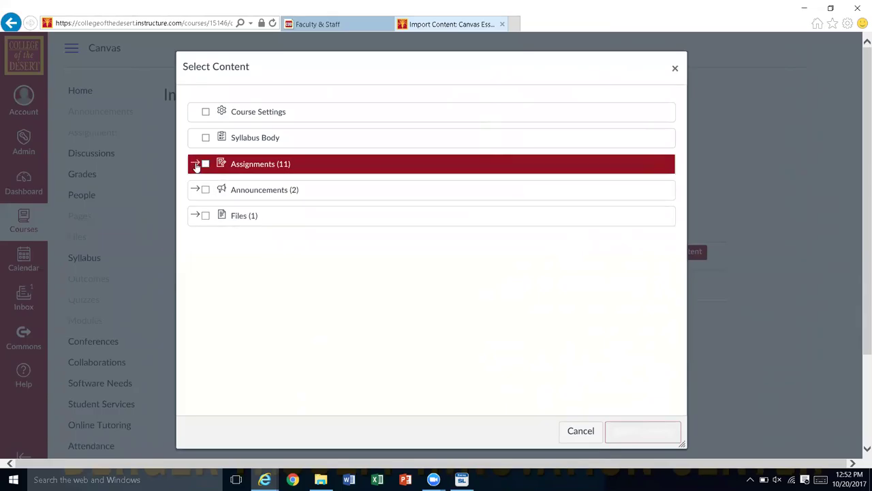
click(196, 165)
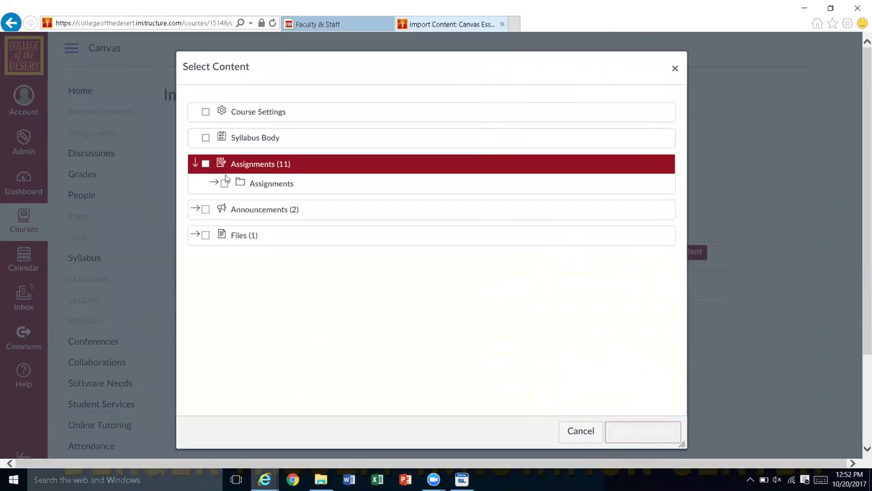
click(214, 184)
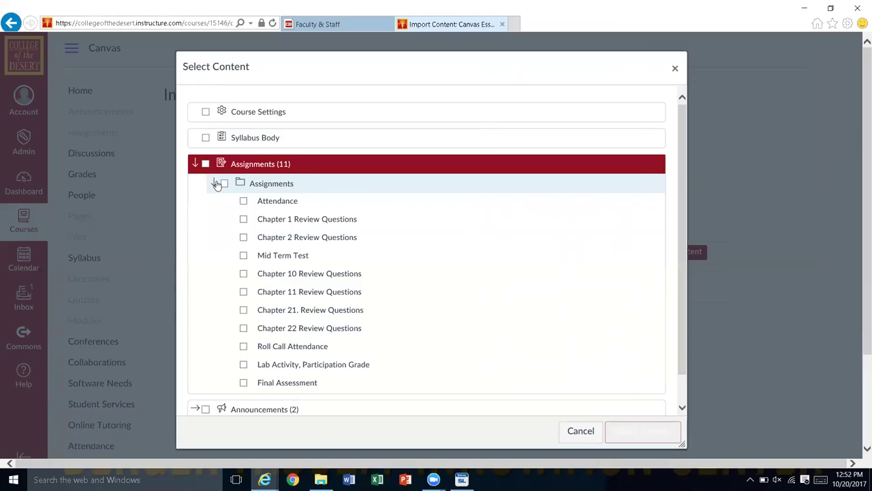
click(249, 260)
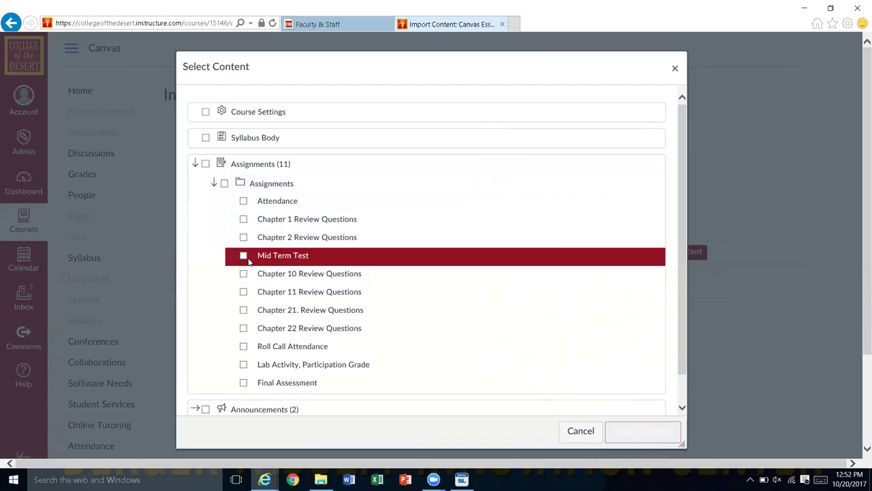
click(243, 257)
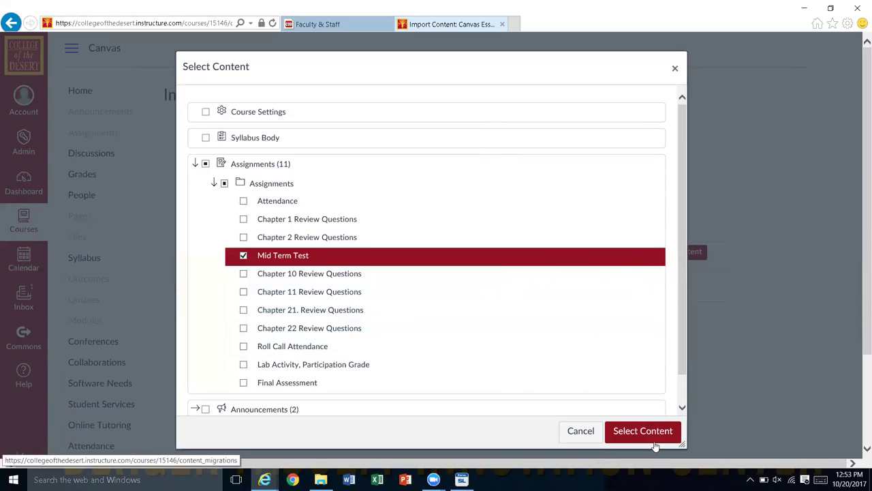
click(649, 438)
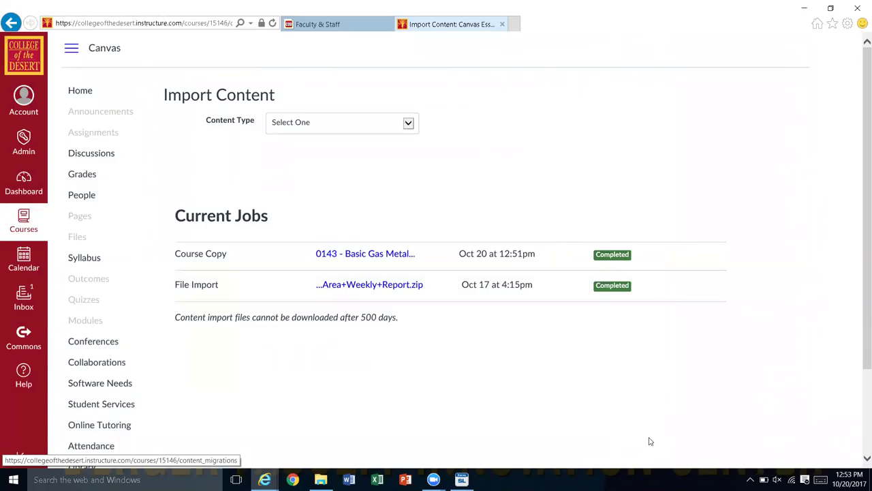
Step: Go to the course Assignments page showing Mid Term Test under Imported Assignments
click(106, 138)
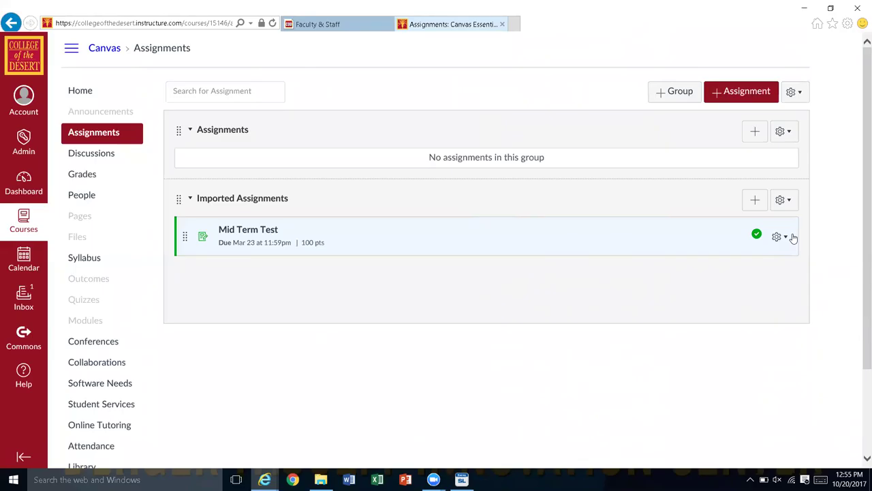
Step: Delete the Mid Term Test assignment via its gear menu, then return to the course Home page
click(785, 236)
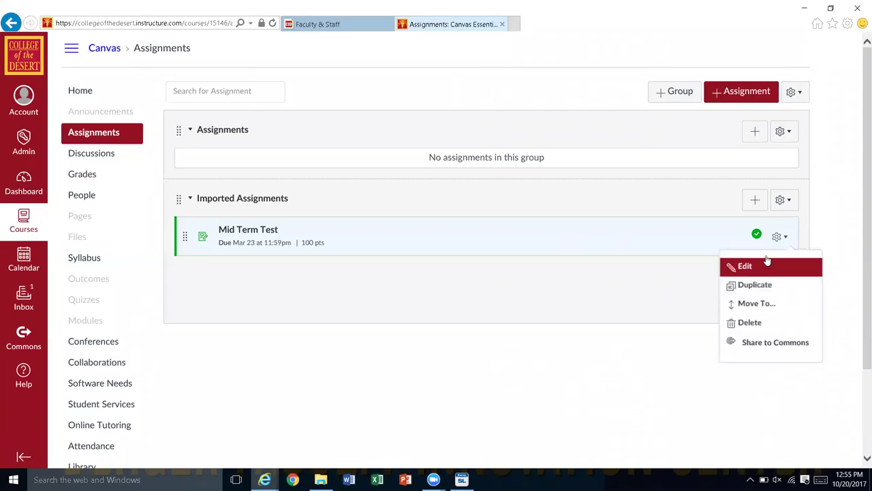
right_click(755, 271)
click(648, 284)
click(728, 246)
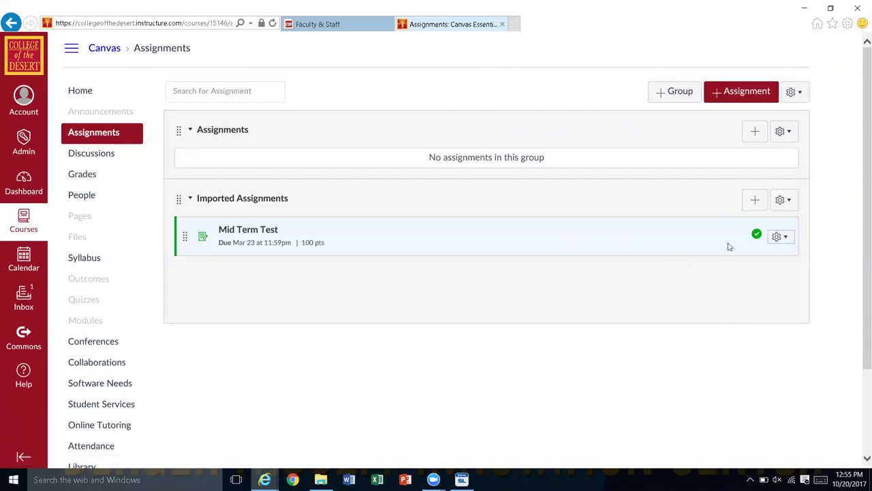
click(785, 244)
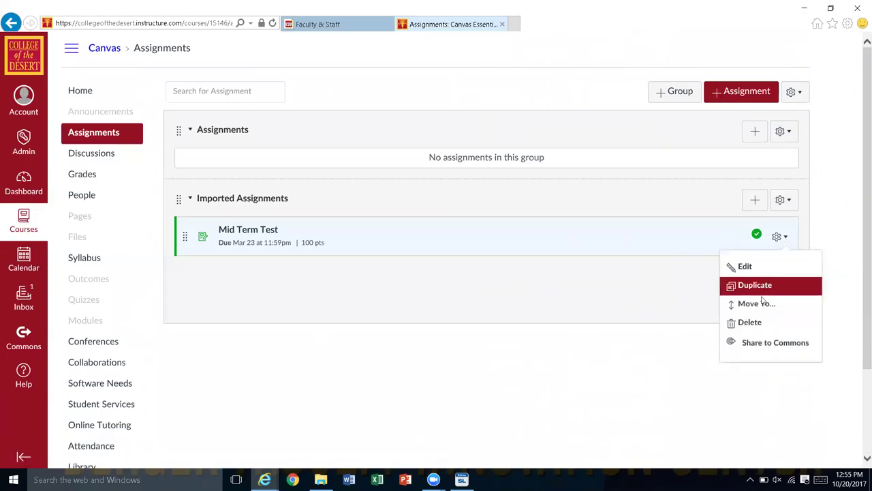
click(752, 322)
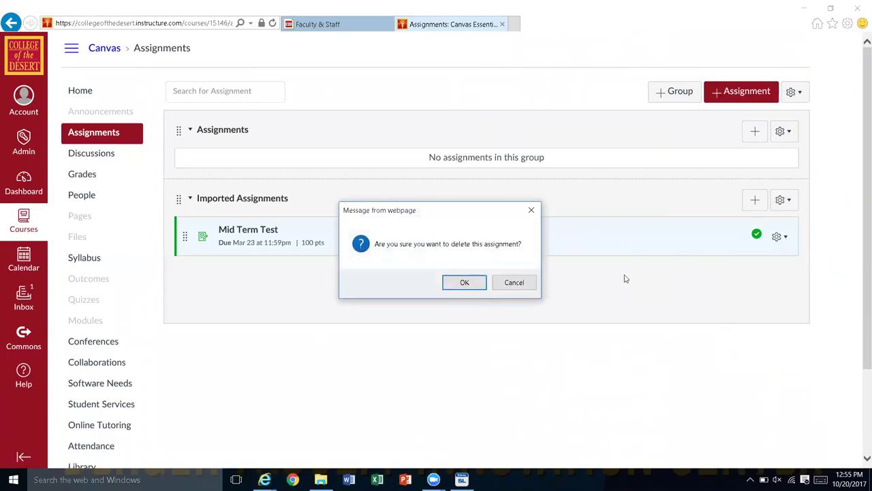
key(Return)
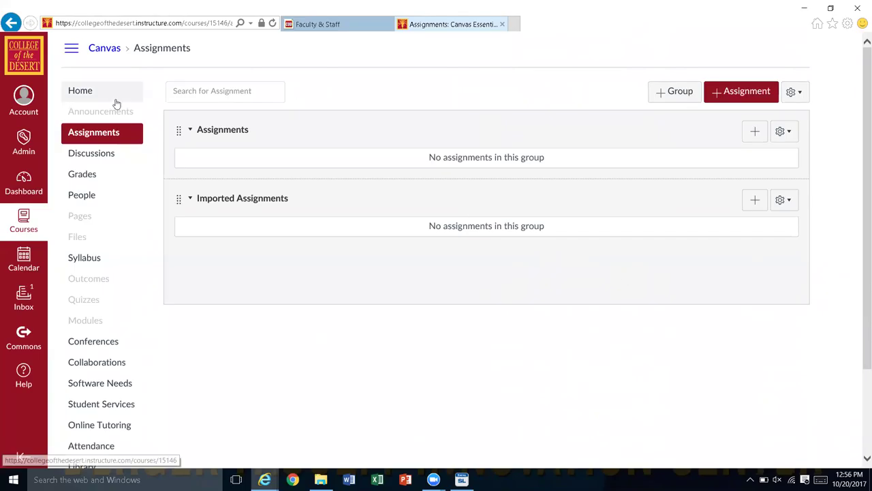
click(81, 94)
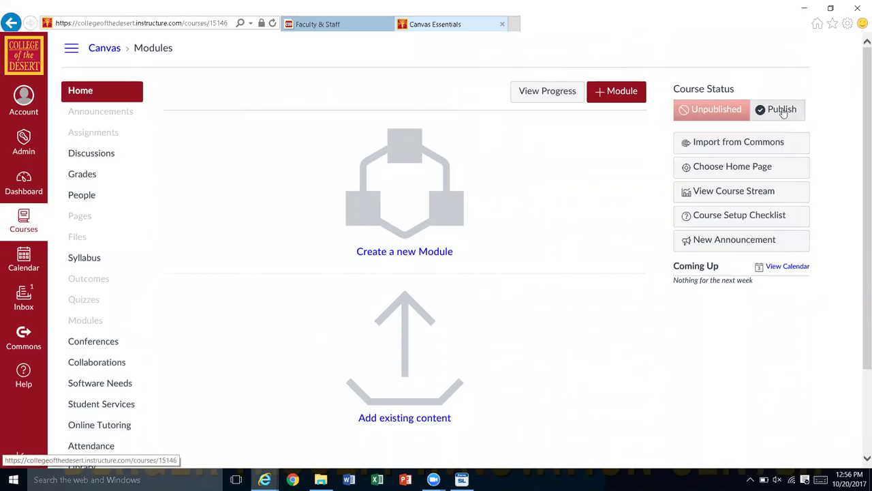
Step: Publish the course from Course Status, bringing up the Choose Home Page dialog
click(784, 112)
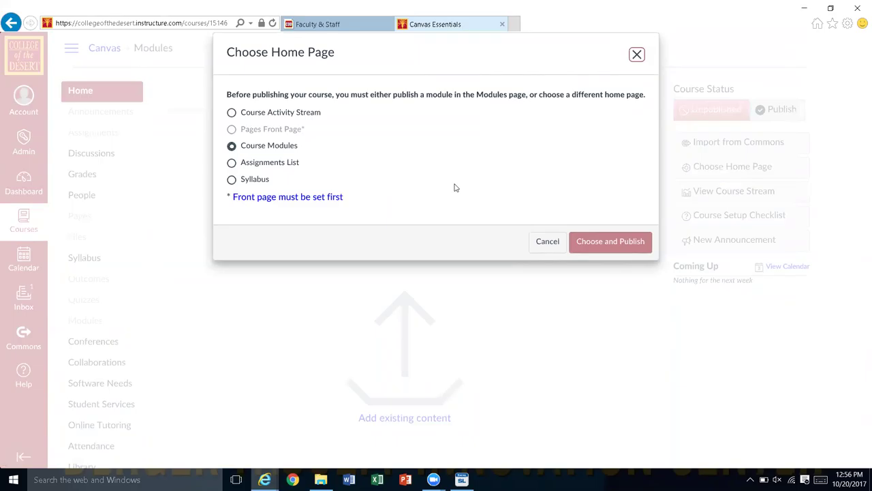
Step: Choose Course Activity Stream as the course home page and publish the course
click(231, 113)
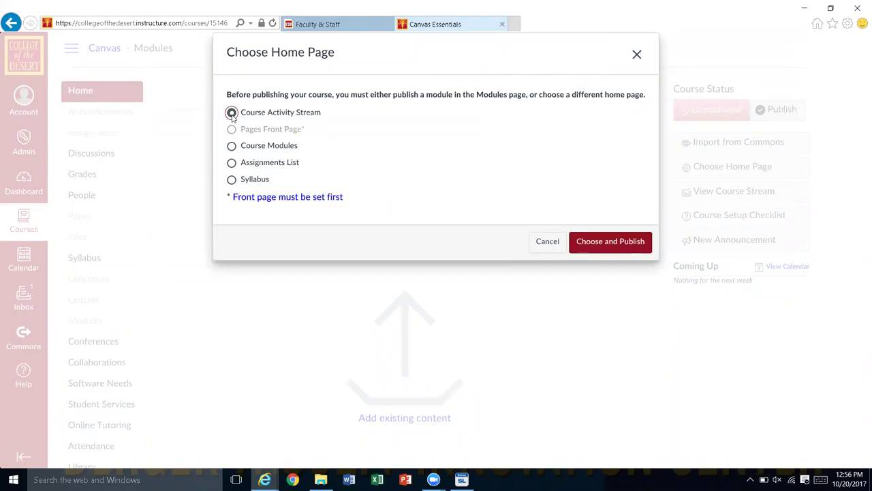
click(620, 244)
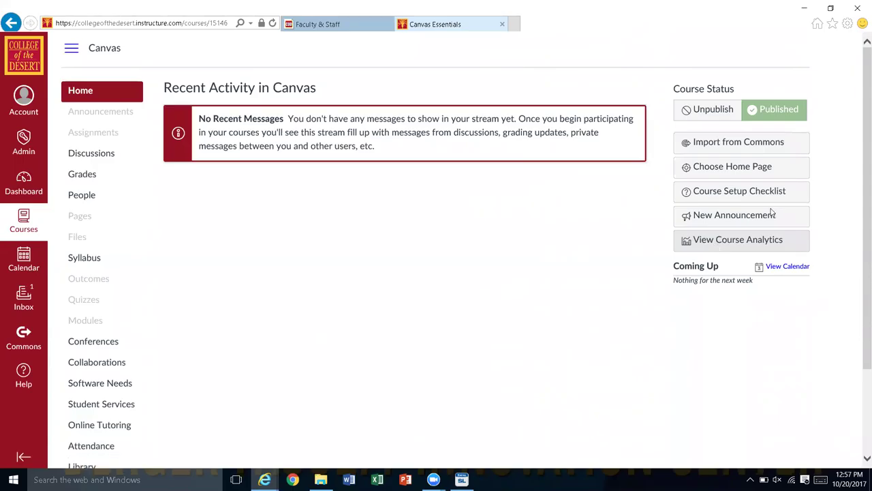
Step: Unpublish the Canvas Essentials course again
click(706, 116)
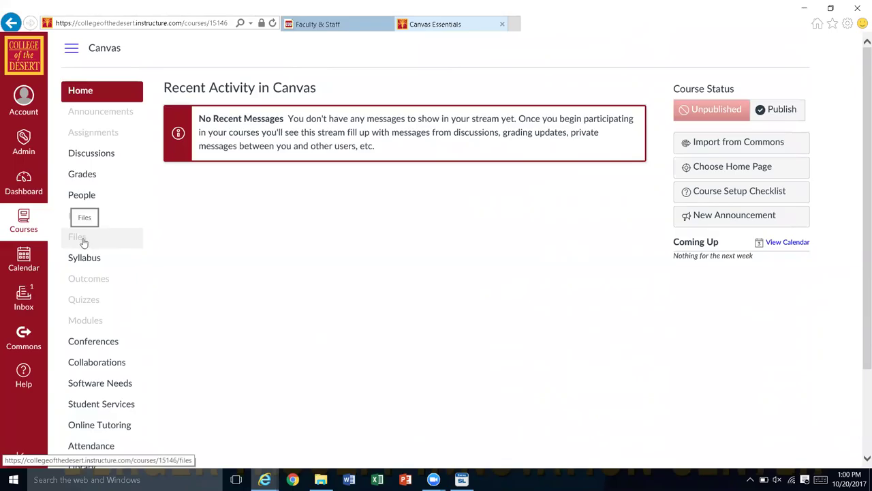
Step: Open the empty course Files page, then bring up the Account tray
click(83, 242)
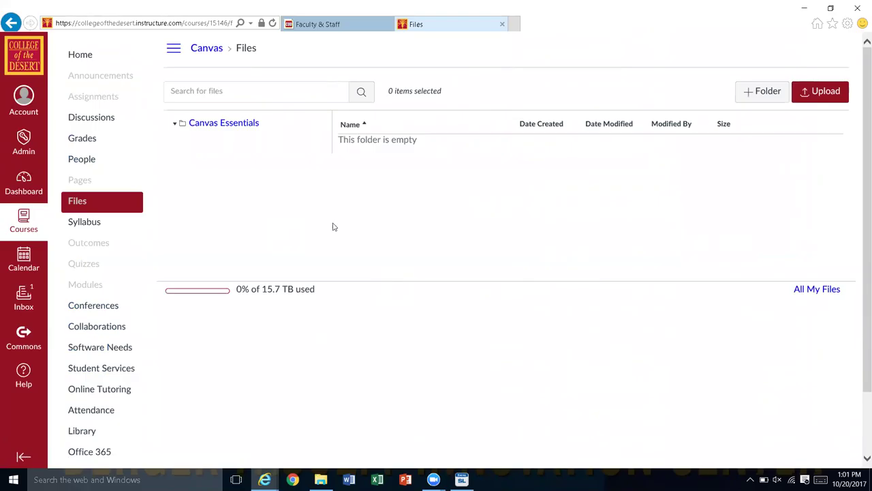
click(23, 99)
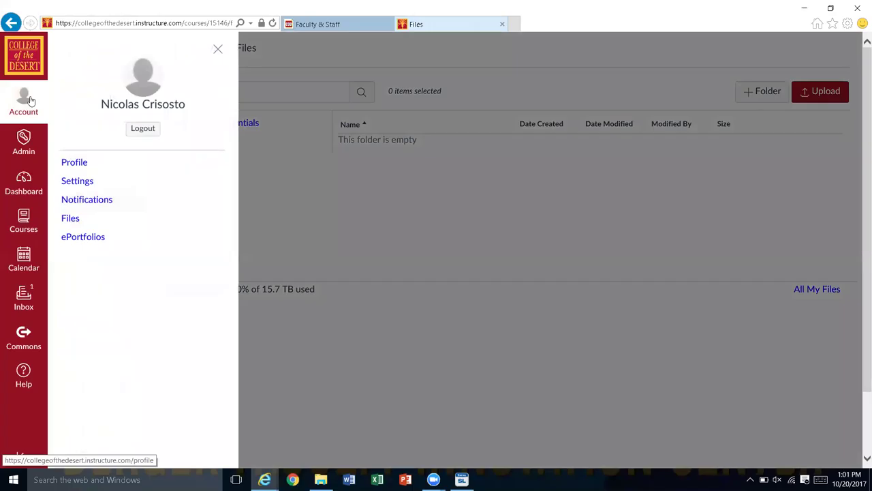
Step: View My Files from the Account tray, then return to the Dashboard
click(70, 219)
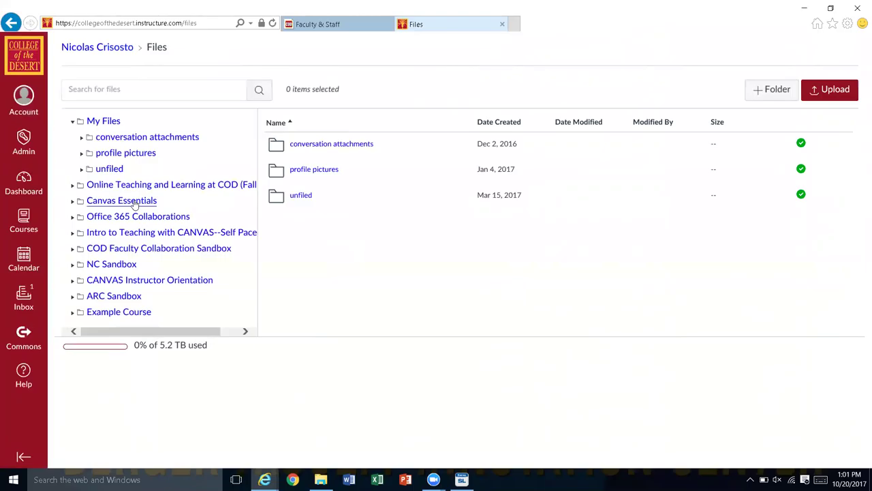
click(30, 181)
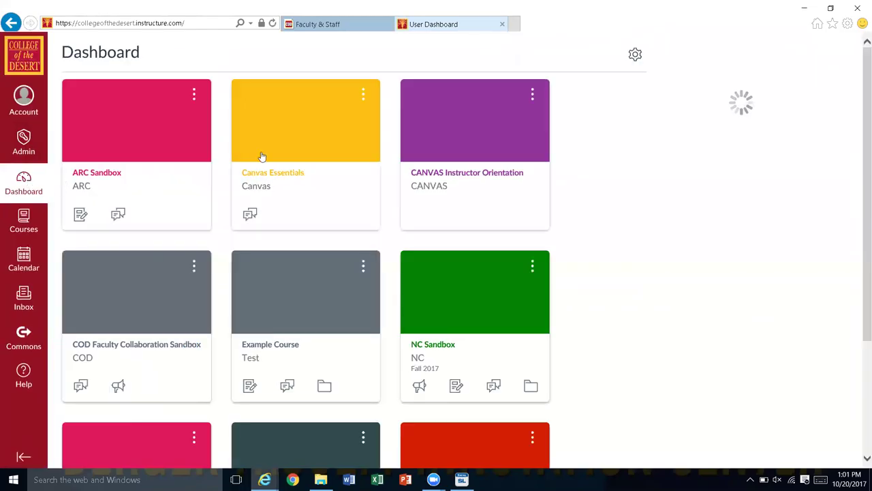
Step: Open the Canvas Essentials course card and go to its Files page
click(272, 176)
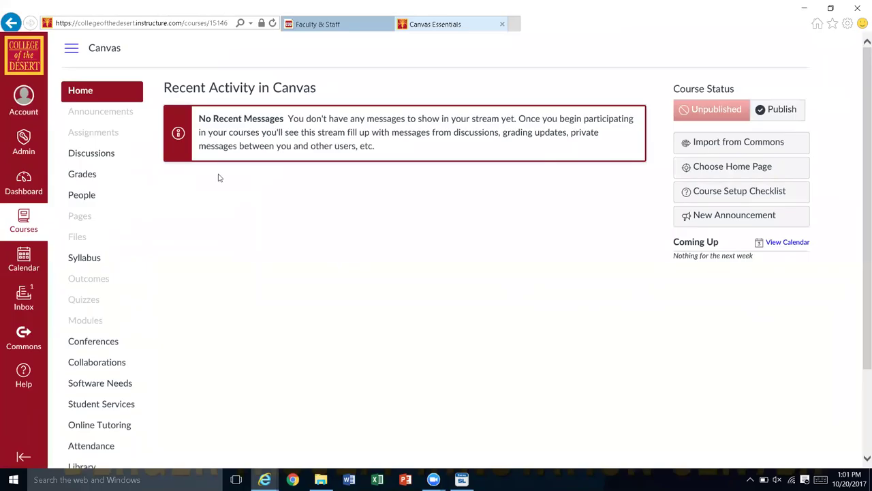
click(100, 239)
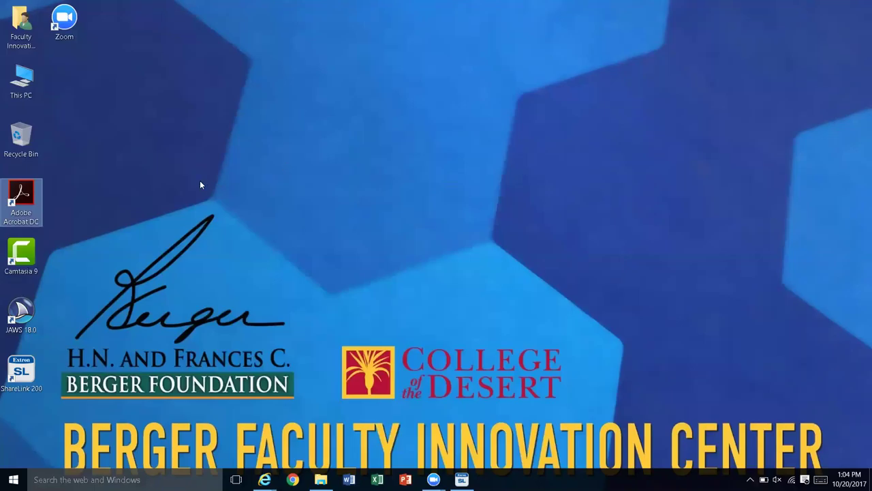
Step: Open This PC from the desktop icons using the keyboard
key(Up)
key(Down)
key(Up)
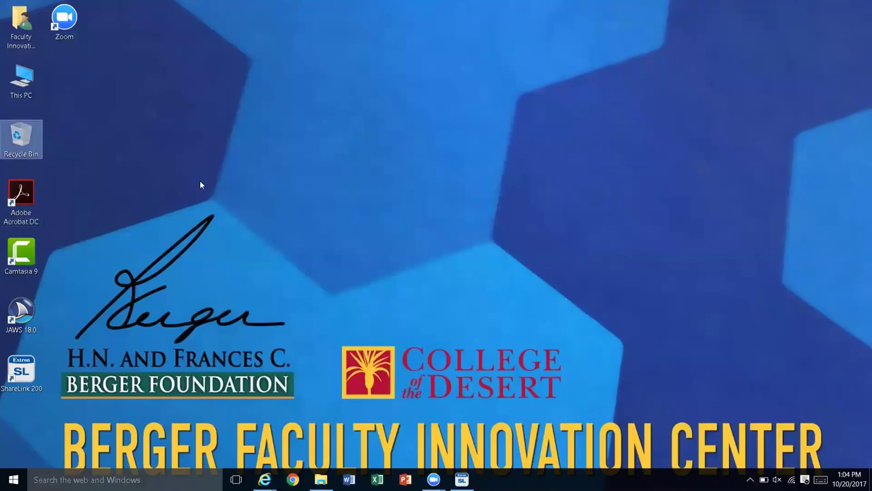
key(Up)
key(Return)
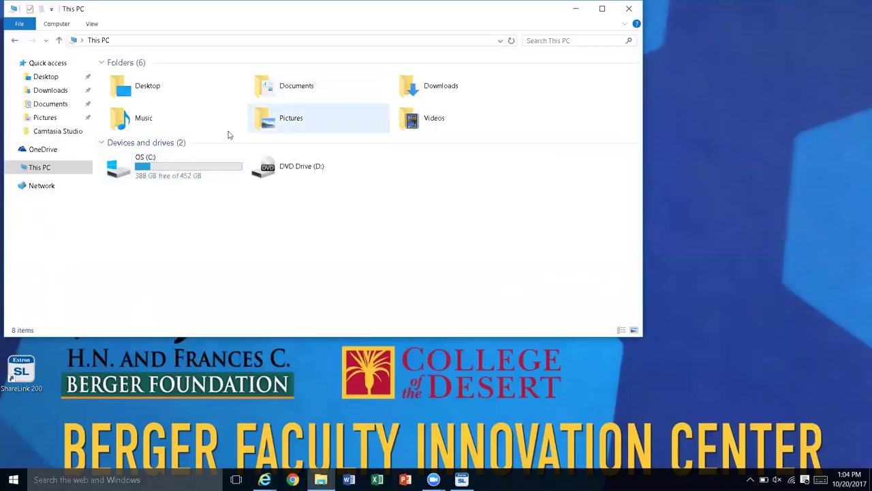
Step: Browse Pictures, visiting Camera Roll and Saved Pictures, then return to This PC
double_click(263, 130)
key(Right)
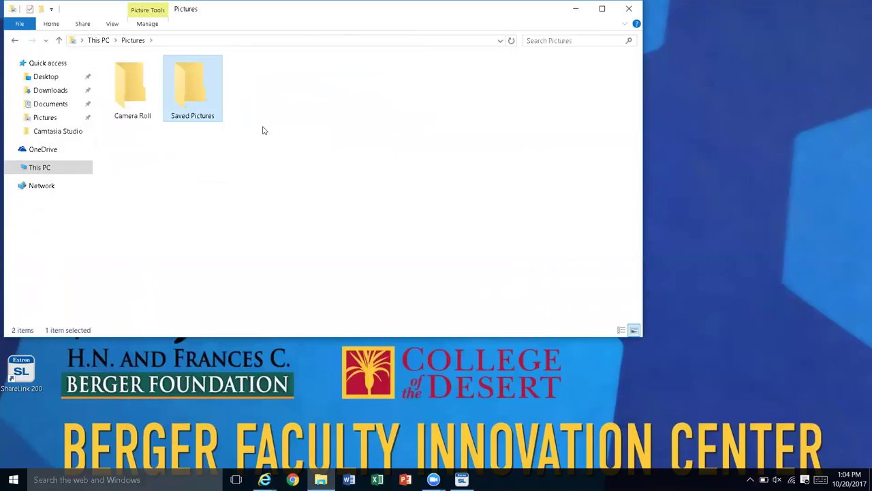
key(Left)
key(Return)
key(BackSpace)
key(Right)
key(Return)
key(BackSpace)
key(BackSpace)
Step: Close the This PC window and reopen it from the desktop
key(alt+F4)
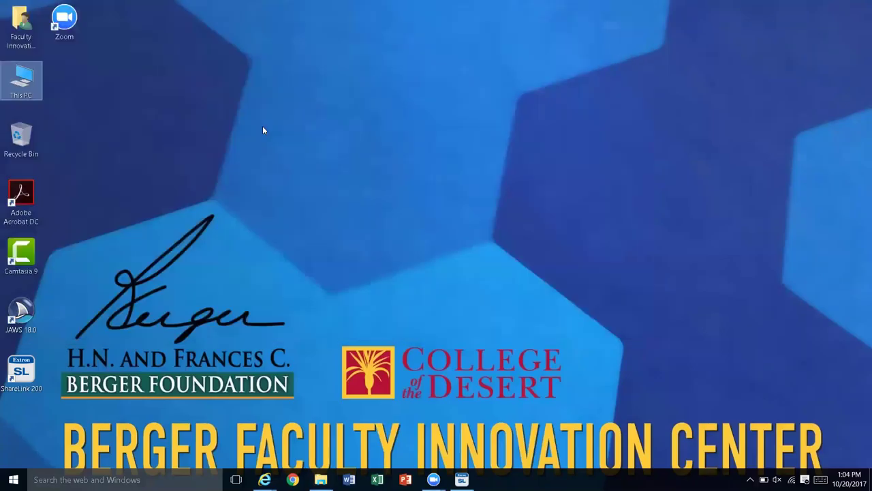
key(Down)
key(Down)
key(Up)
key(Up)
key(Return)
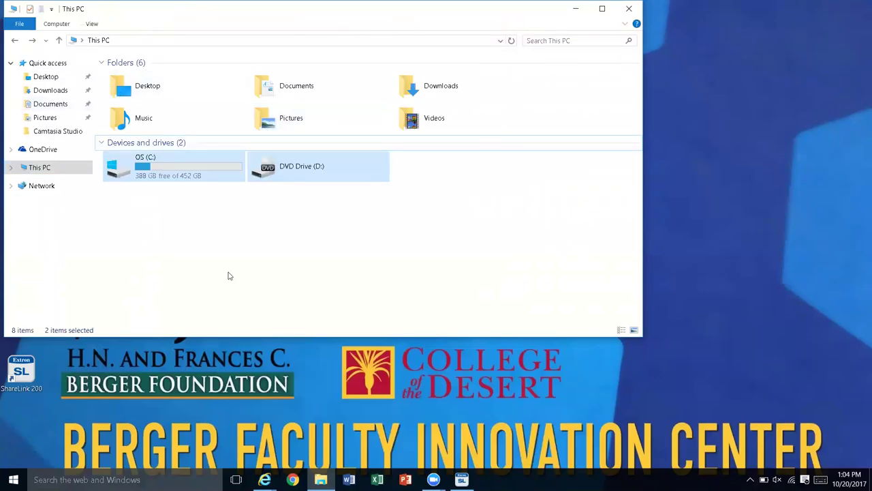
Step: Open the OS (C:) drive and select dfinstall together with Persi0.sys
double_click(196, 179)
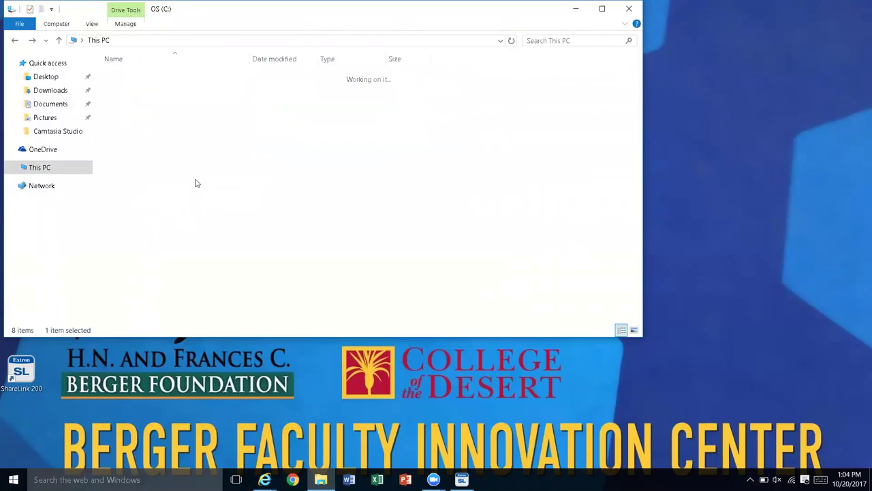
key(Down)
key(Down)
key(Down)
key(Down)
key(Down)
key(Down)
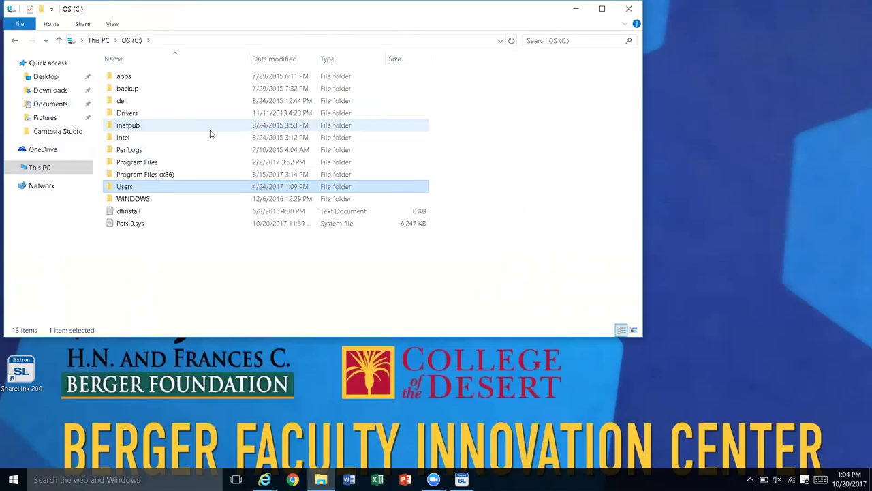
key(Down)
key(Down)
key(shift+Down)
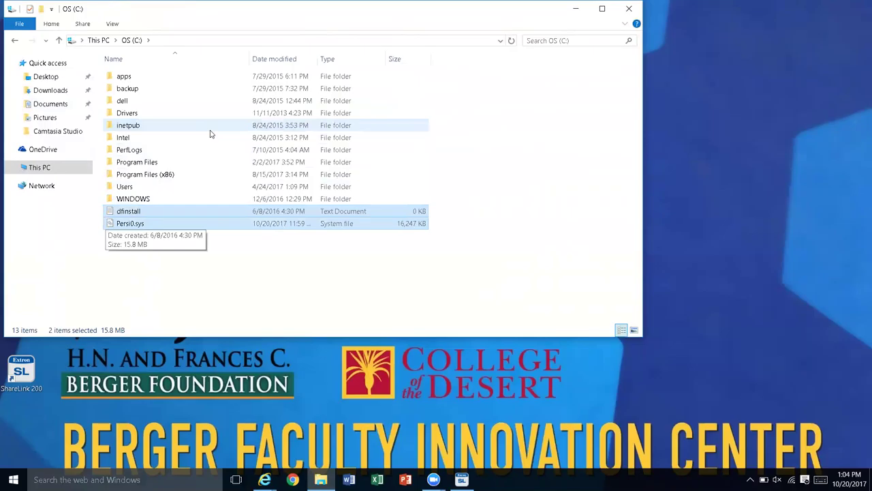
key(shift+Up)
key(Down)
key(Up)
key(shift+Down)
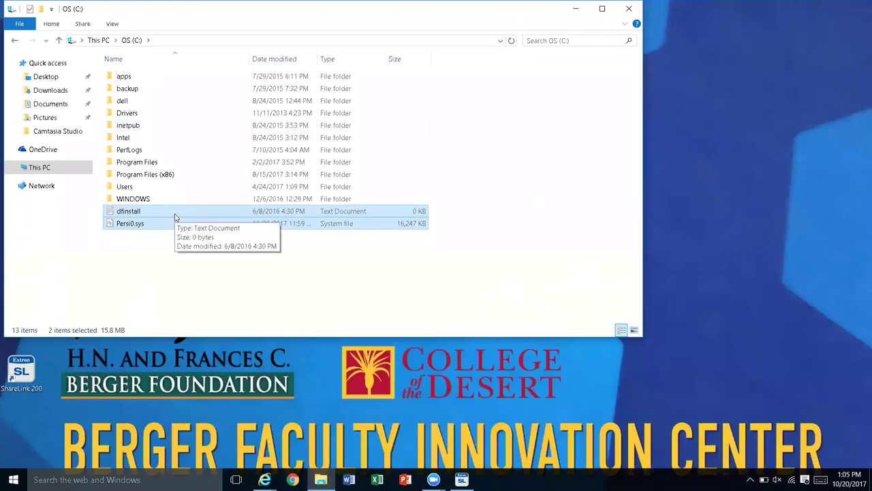
Step: Reselect dfinstall and Persi0.sys and bring up their context menu toward Send to
click(174, 216)
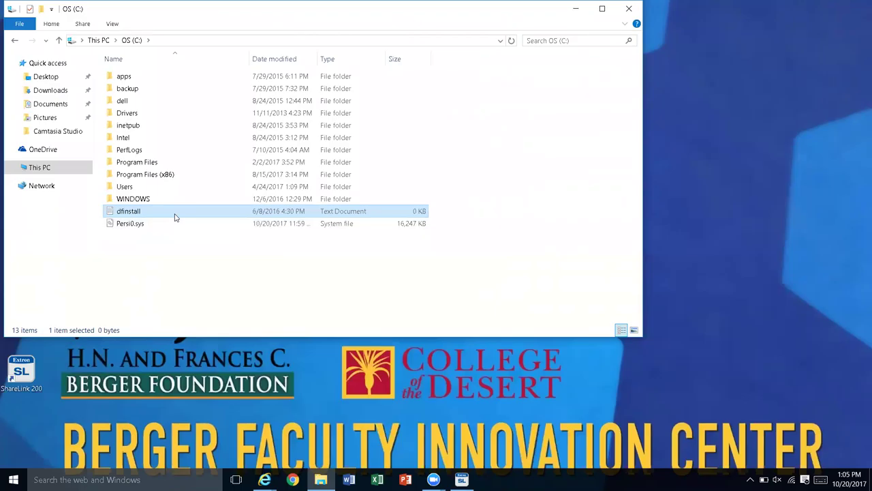
key(shift+Down)
right_click(174, 215)
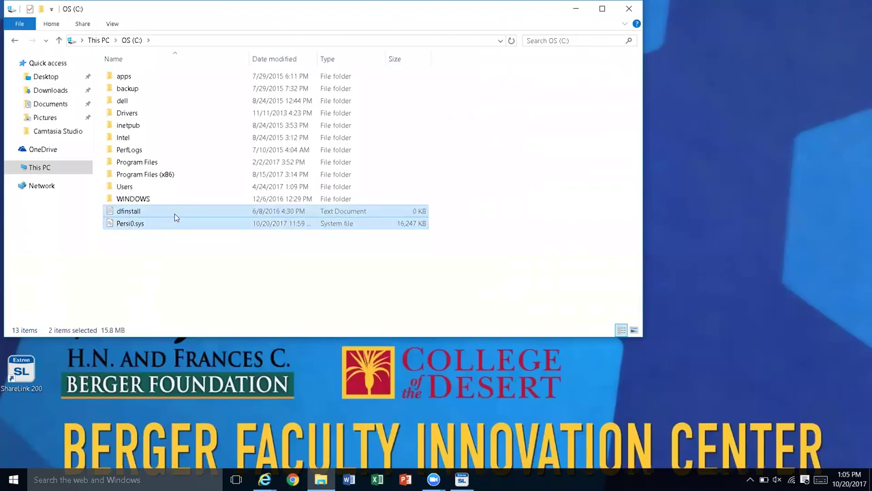
key(Down)
key(Down)
key(Down)
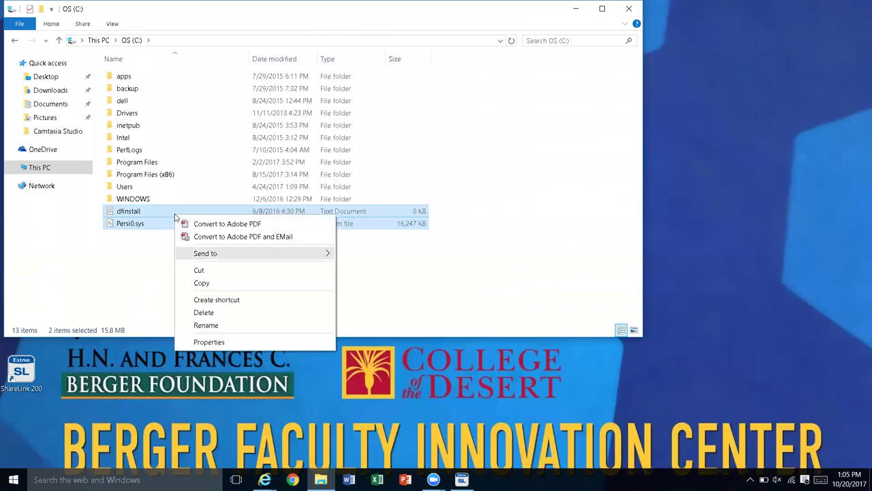
Step: Look at Send to > Compressed (zipped) folder, cancel, and switch back to the browser
key(Right)
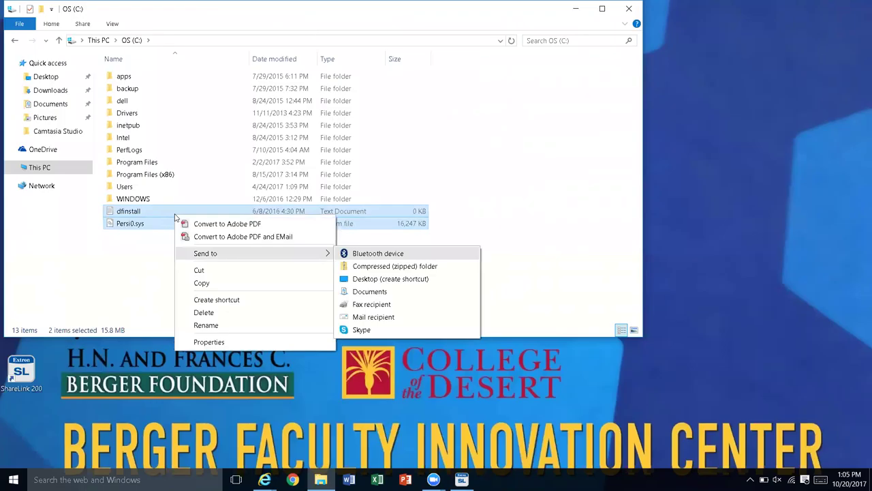
key(Down)
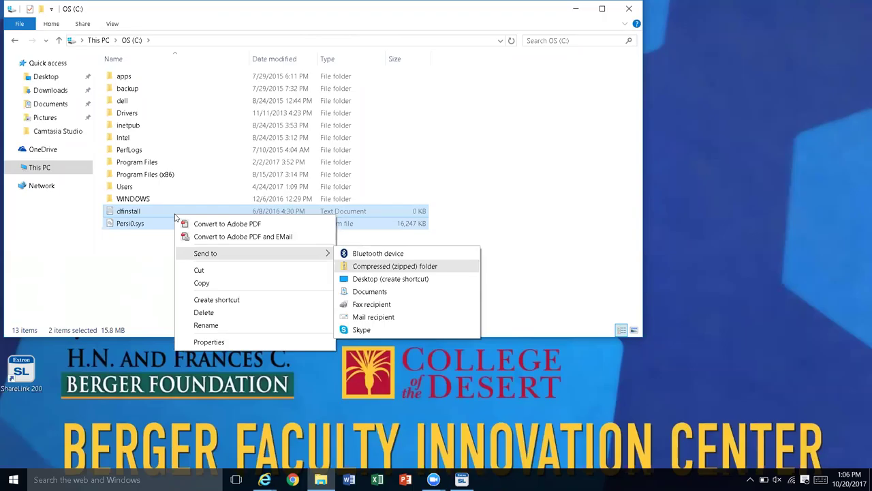
key(Escape)
key(alt+Tab)
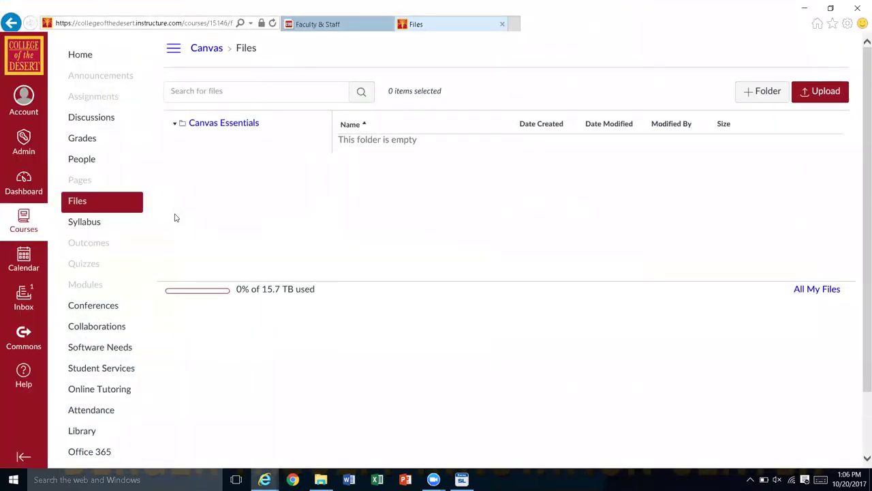
Step: Start an upload to the course Files, opening the file chooser on Downloads
click(825, 95)
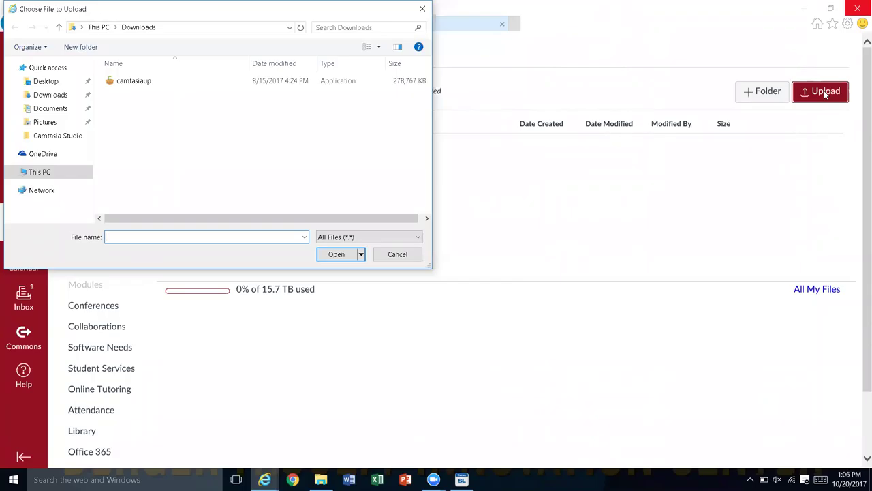
Step: Try zipping dfinstall and Persi0.sys via Send to > Compressed (zipped) folder, dismissing the location warning
key(Escape)
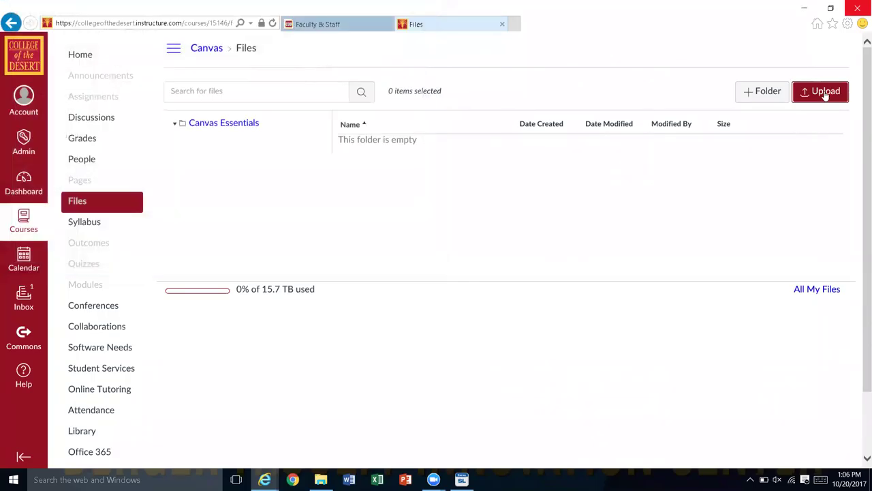
key(alt+Tab)
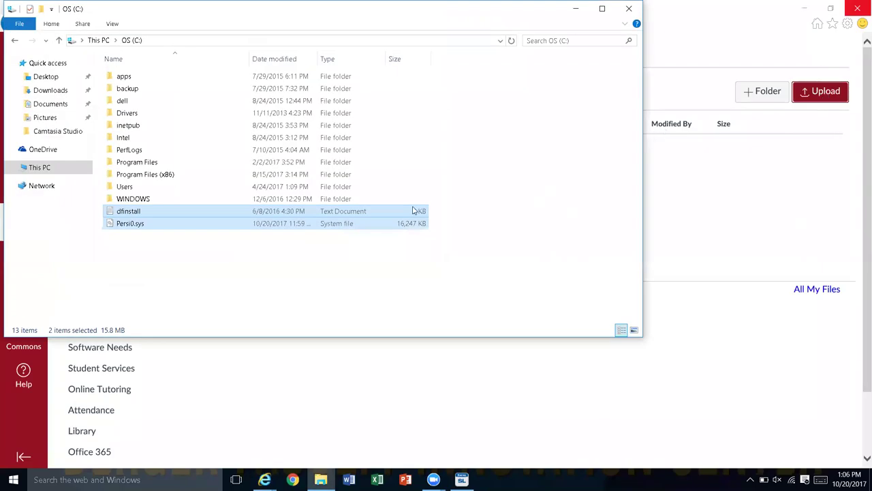
right_click(240, 219)
key(Down)
key(Down)
key(Down)
key(Right)
key(Down)
key(Return)
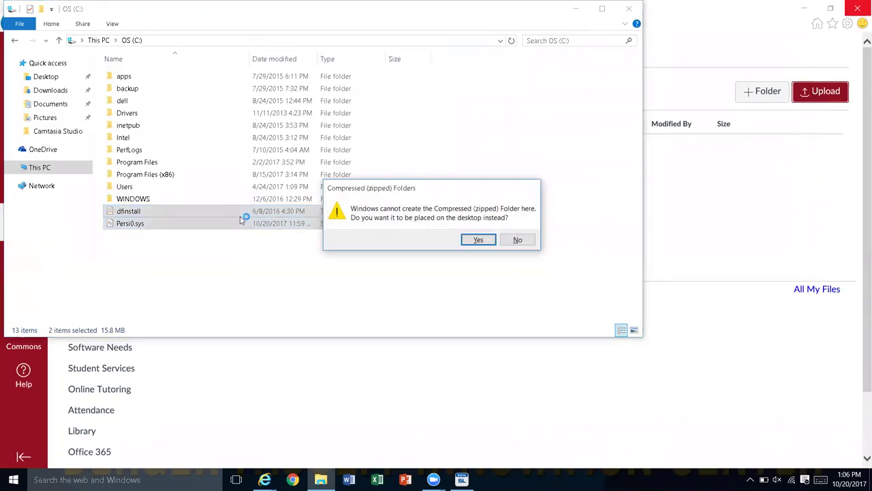
key(Return)
key(Return)
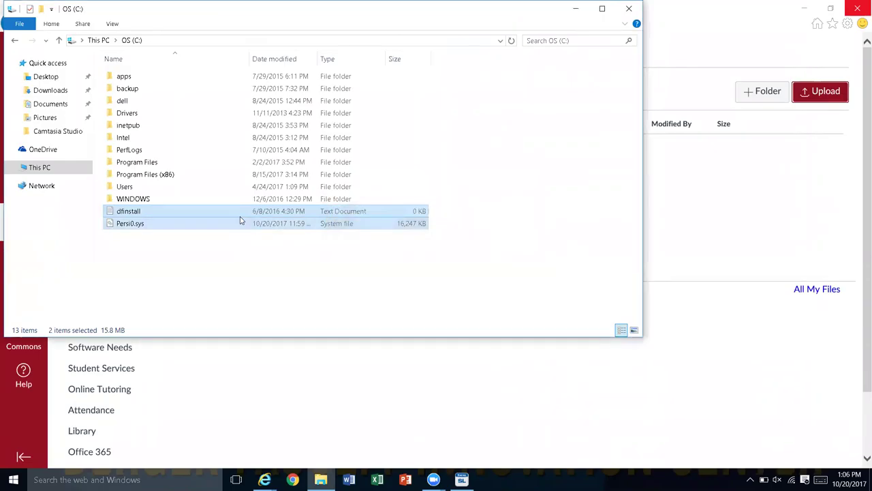
Step: Move focus to the navigation pane and expand This PC
key(u)
key(p)
key(r)
key(shift+Tab)
key(Down)
key(Up)
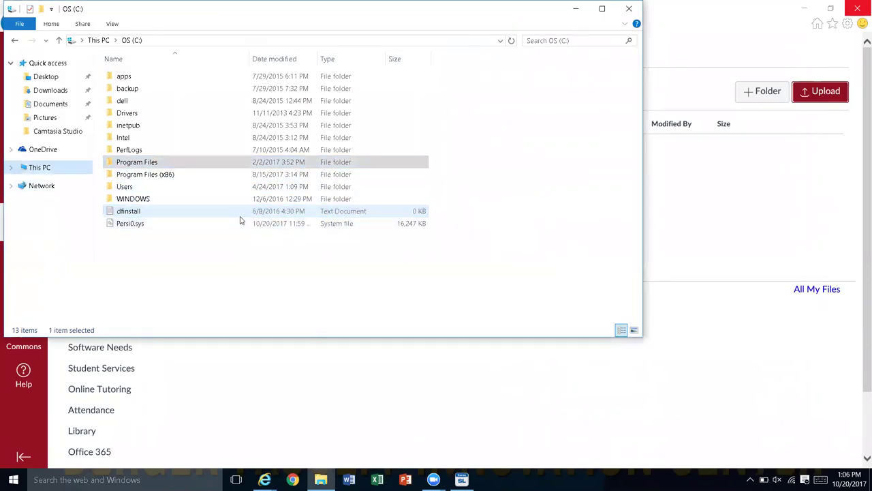
key(Right)
Step: Navigate to Documents > Camtasia Studio > Custom Production Presets 9.0
key(Down)
key(Up)
key(Up)
key(Up)
key(Up)
key(Up)
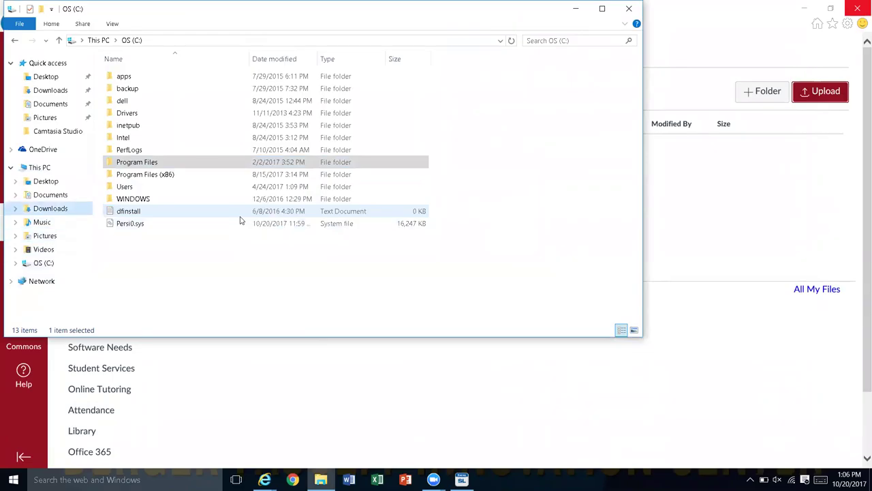
key(Up)
key(Right)
key(Down)
key(Right)
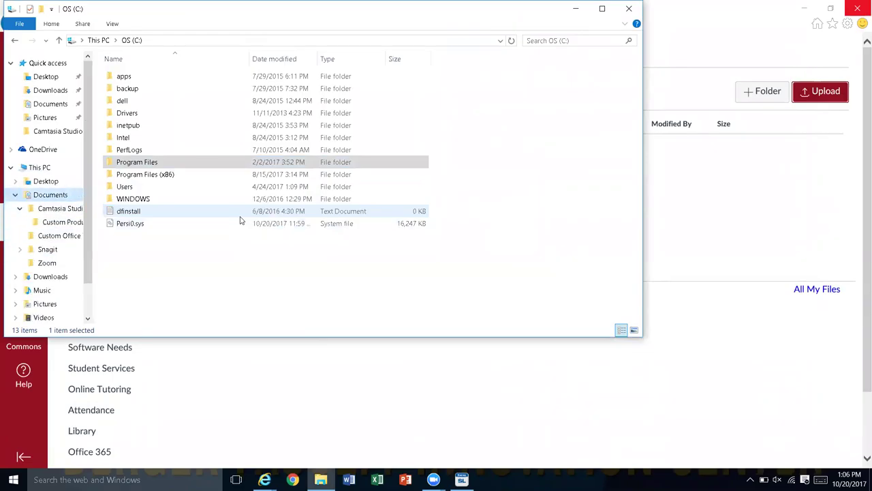
key(Down)
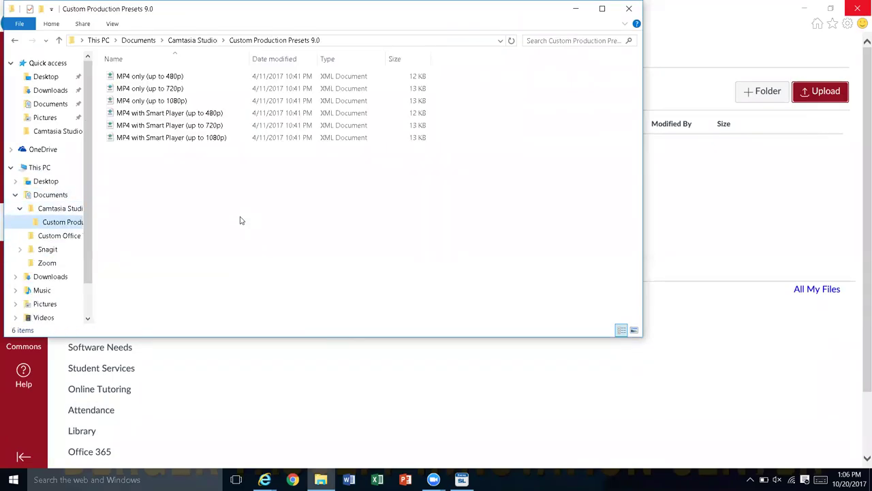
Step: Zip only the MP4 only (up to 720p) preset into a compressed folder
key(Tab)
key(Down)
key(Down)
key(Home)
key(shift+Down)
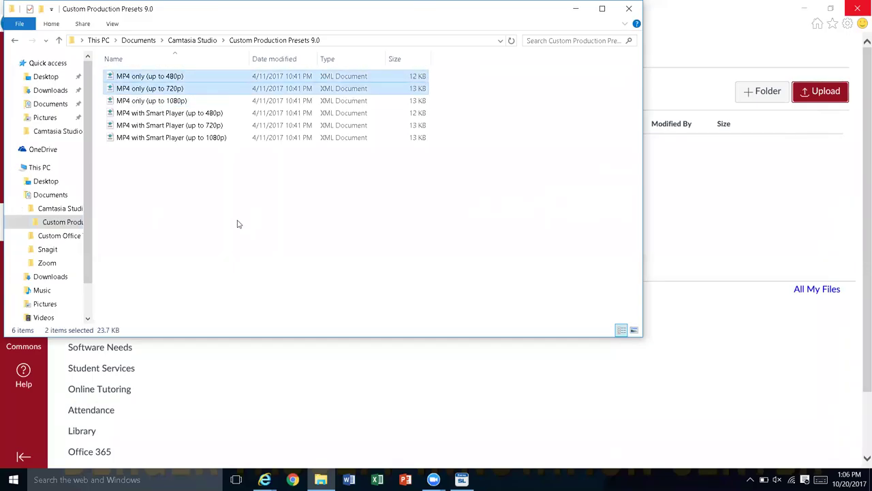
click(154, 89)
right_click(154, 88)
key(Down)
key(Down)
key(Down)
key(Down)
key(Down)
key(Down)
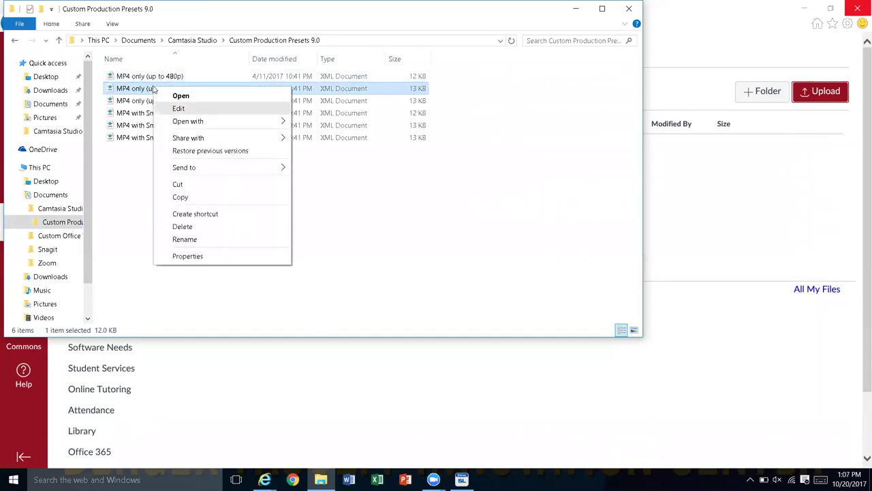
key(Right)
key(Down)
key(Return)
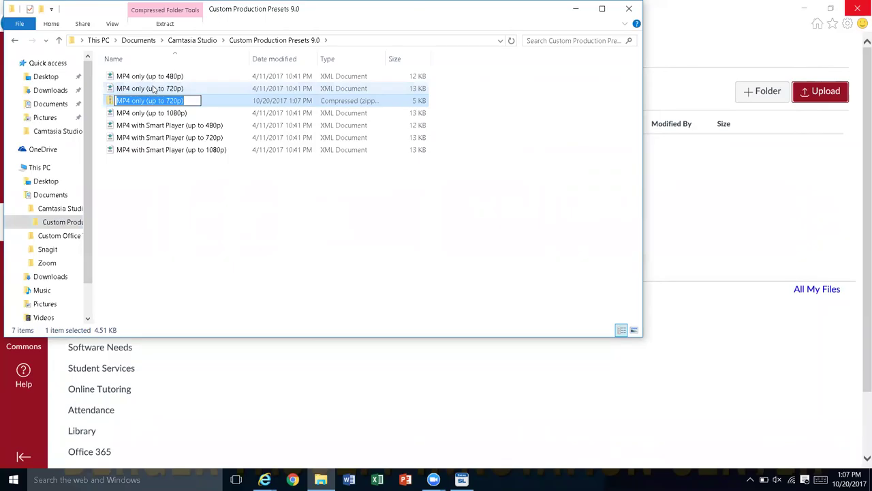
Step: Name the new zip folder 'Compressed' and return to the Canvas Files page
text(Comopres)
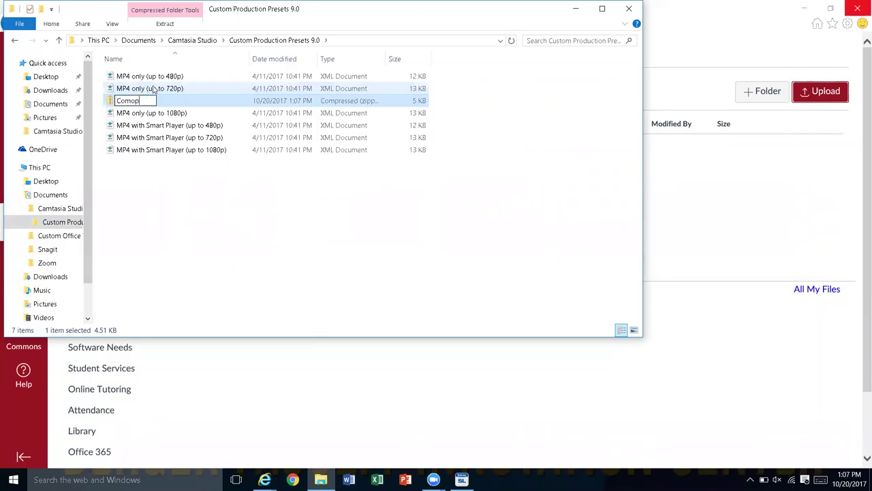
key(BackSpace)
key(BackSpace)
key(BackSpace)
key(BackSpace)
key(BackSpace)
text(presee)
key(BackSpace)
key(BackSpace)
key(BackSpace)
text(ssed)
key(Return)
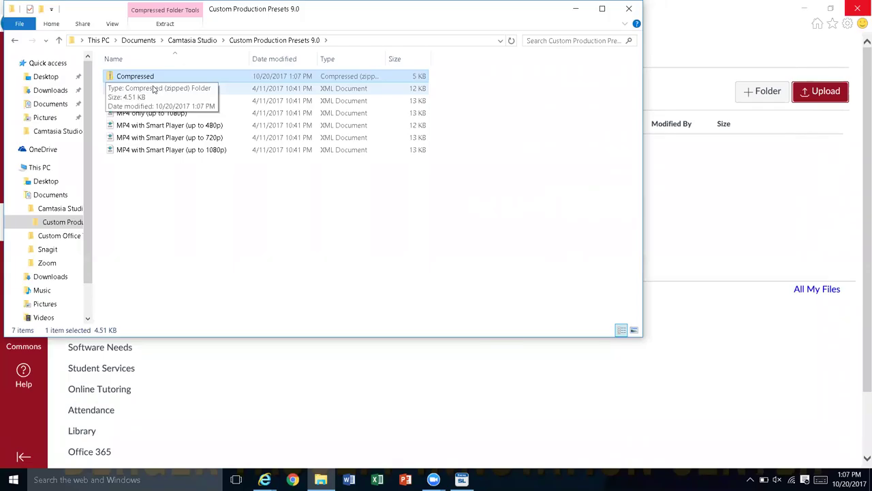
key(alt+Tab)
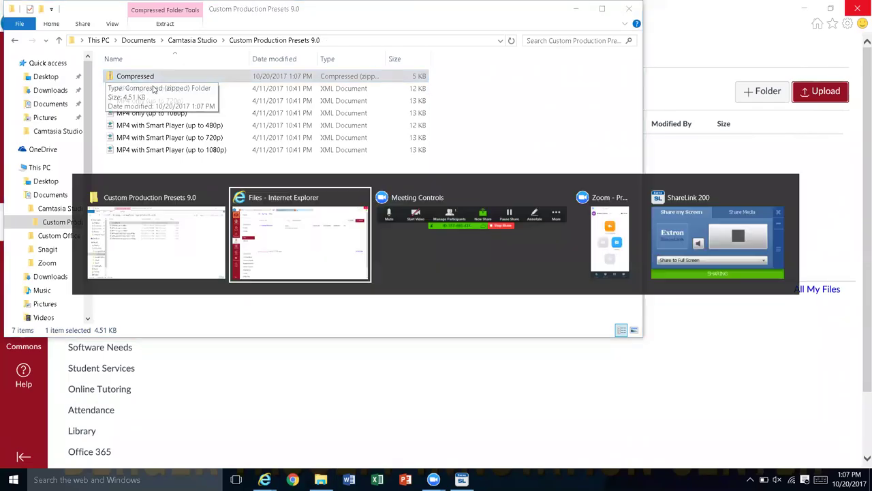
Step: Start a file upload to the course Files and browse the Documents folder tree
click(820, 96)
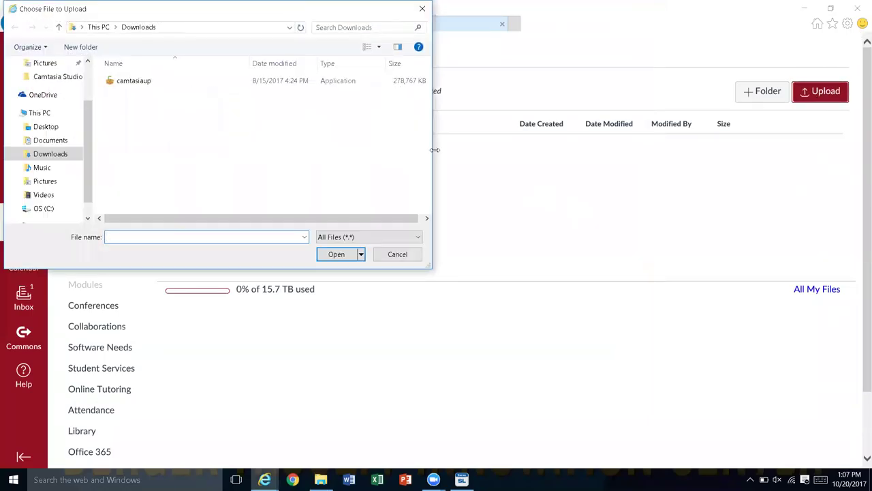
key(shift+Tab)
key(shift+Tab)
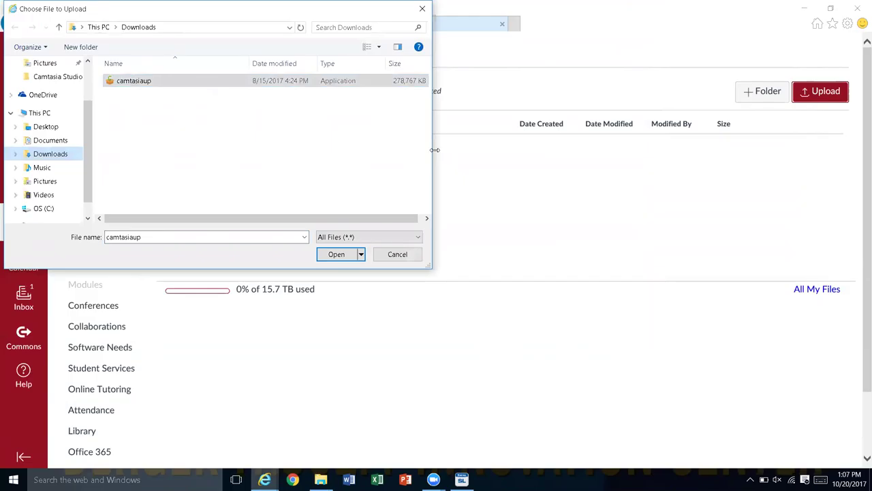
key(Up)
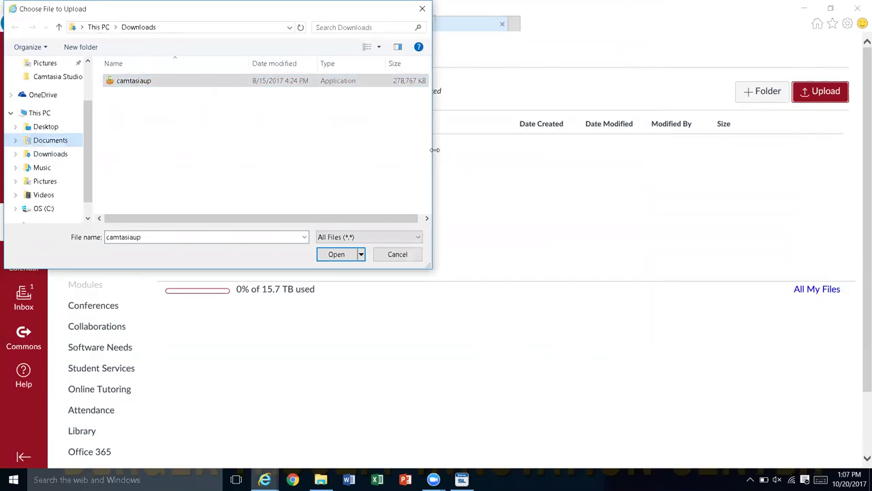
key(Right)
key(Right)
key(Right)
key(Left)
key(Down)
key(Up)
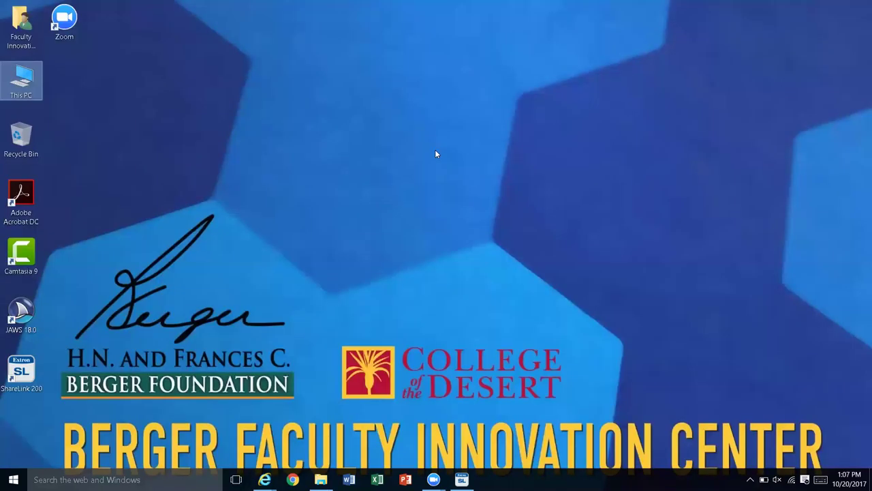
key(alt+Tab)
key(alt+Tab)
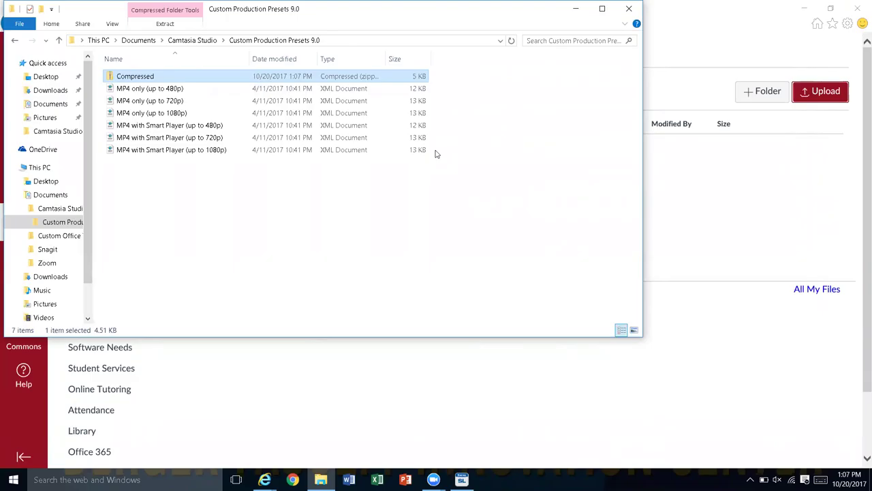
key(alt+Tab)
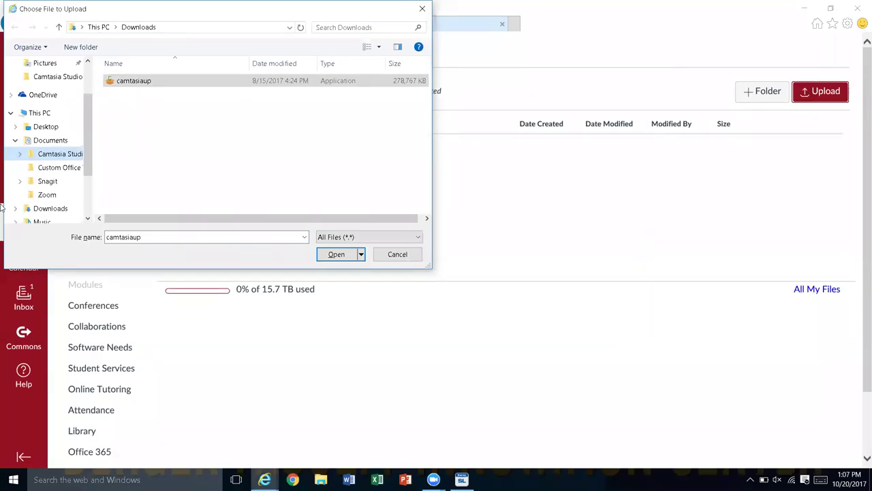
Step: Choose Compressed from Camtasia Studio > Custom Production Presets 9.0 for upload
click(22, 152)
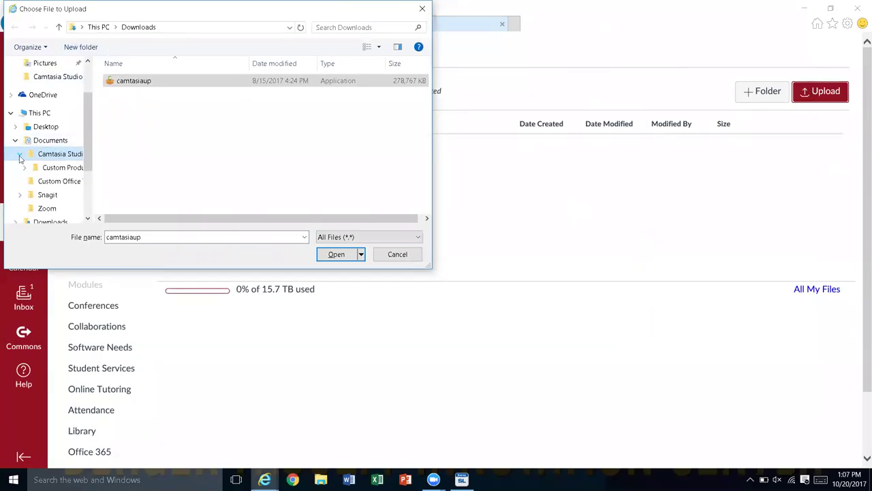
click(58, 168)
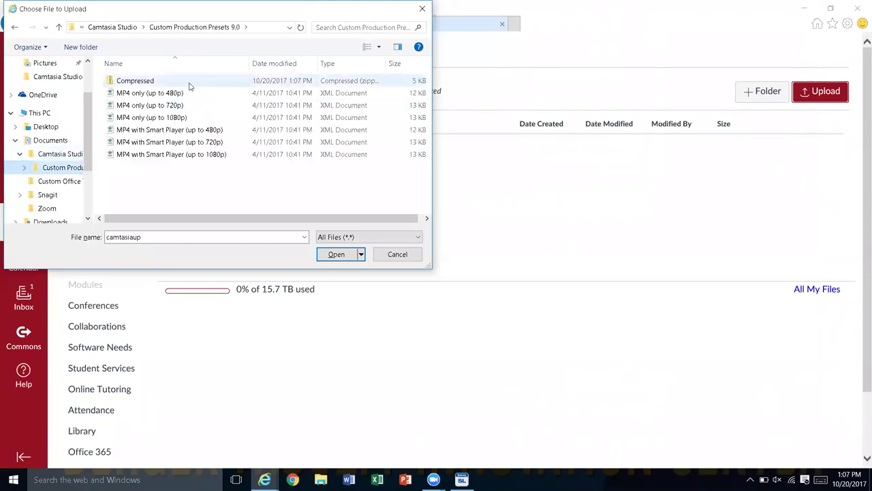
click(186, 86)
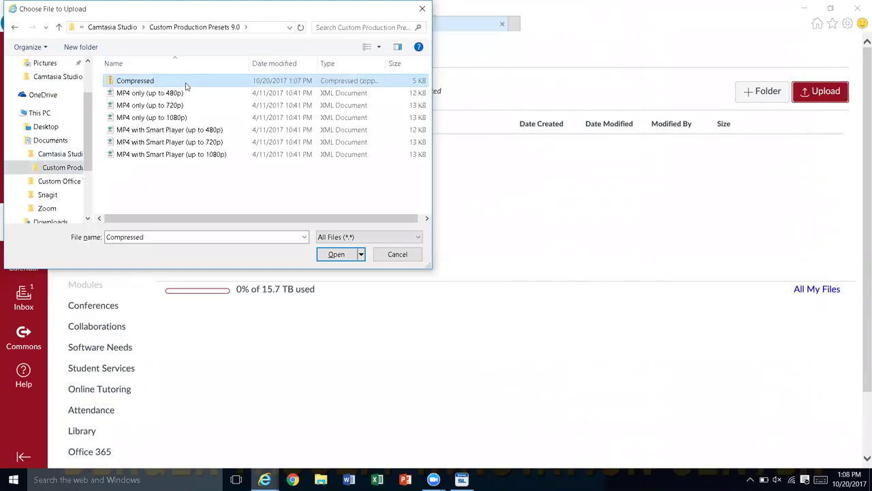
click(336, 258)
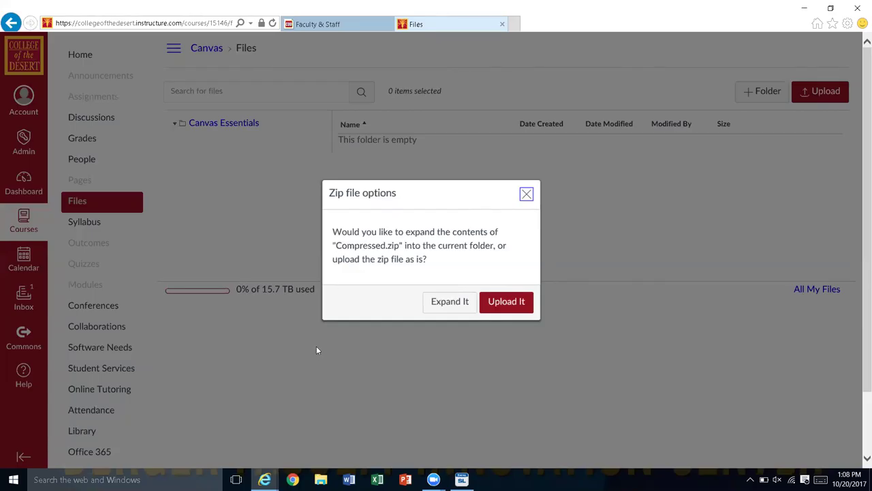
Step: Expand Compressed.zip so MP4 only (up to 720p).xml (12 KB) lands in course Files
click(453, 303)
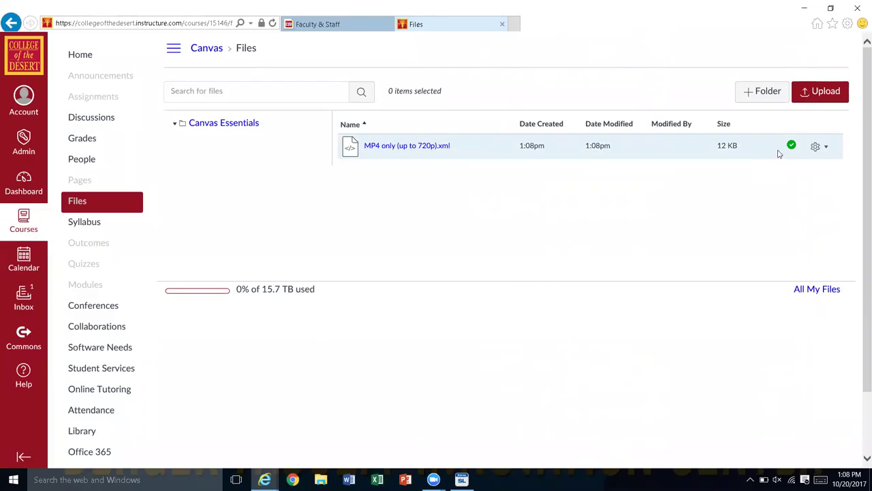
Step: Delete MP4 only (up to 720p).xml from Canvas Essentials and confirm the deletion
click(816, 148)
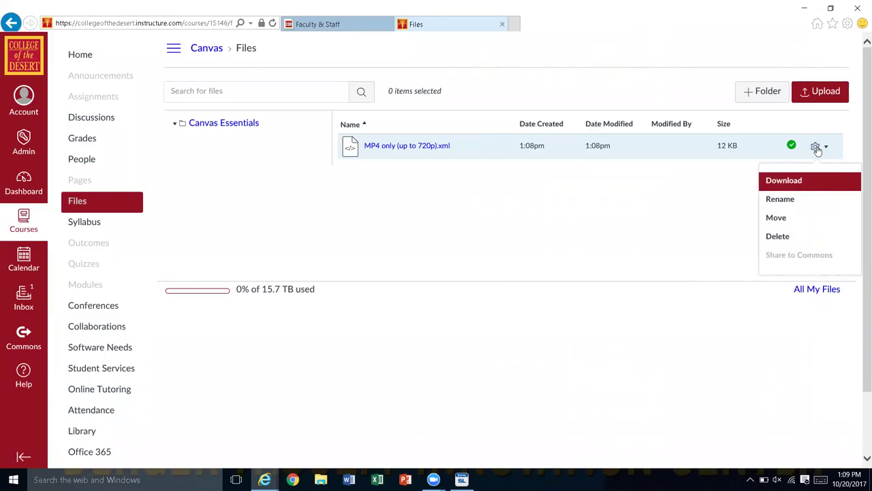
key(Down)
key(Down)
key(Down)
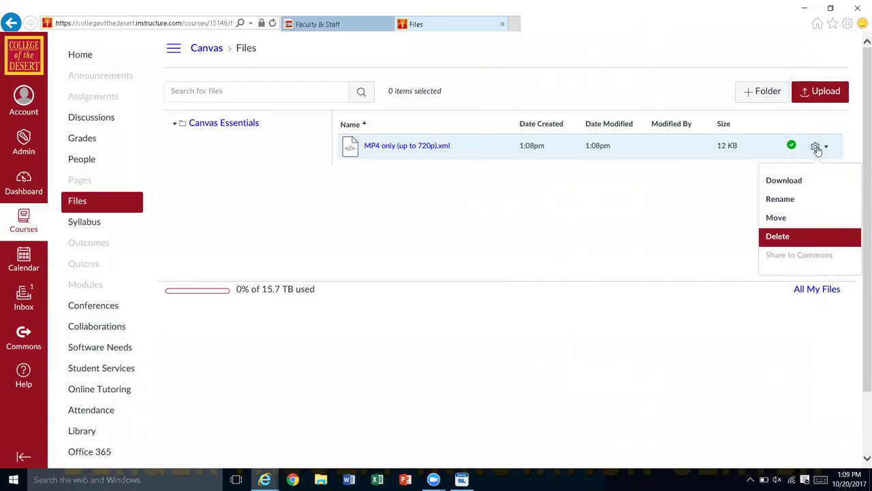
key(Return)
click(817, 148)
click(780, 236)
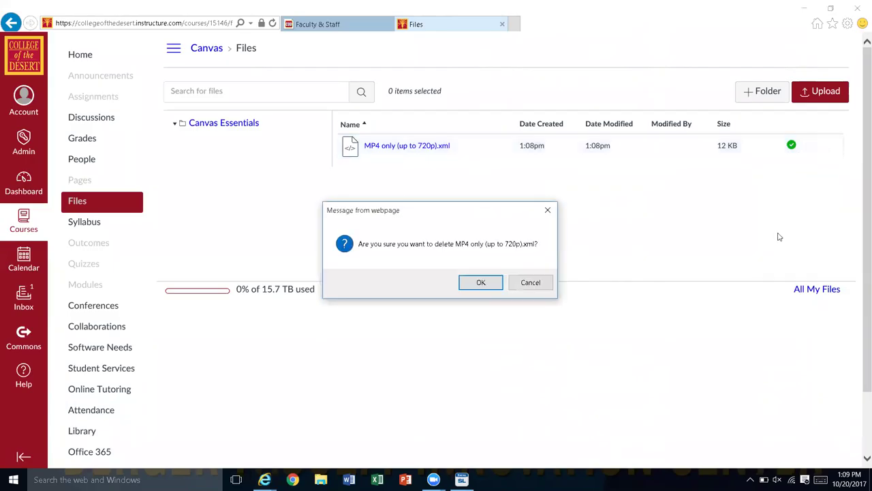
click(480, 283)
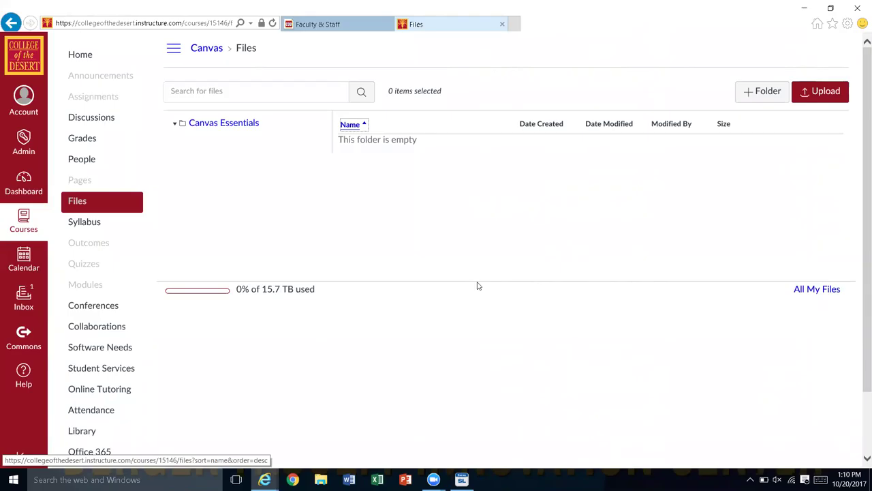
key(Tab)
key(shift+Tab)
key(shift+Tab)
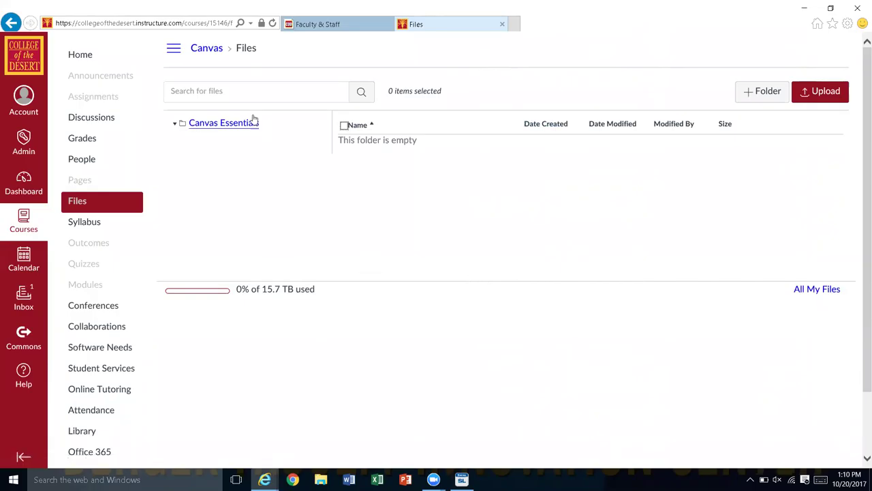
click(234, 96)
right_click(234, 100)
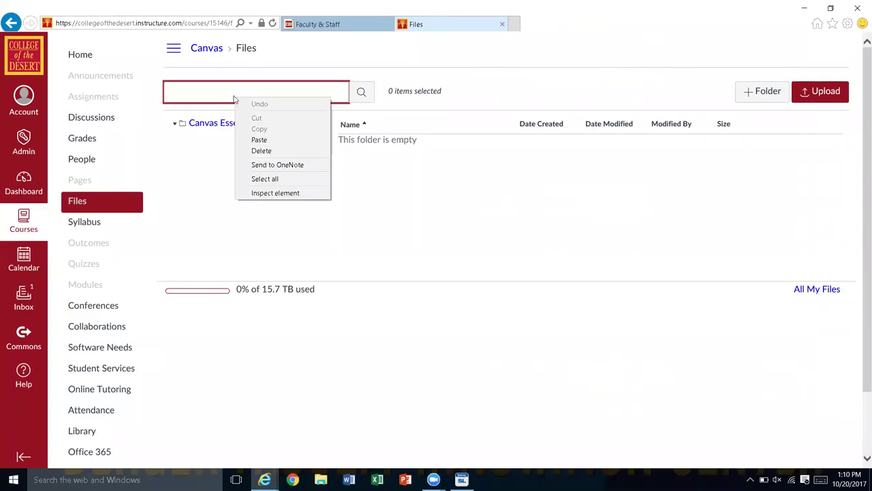
click(344, 46)
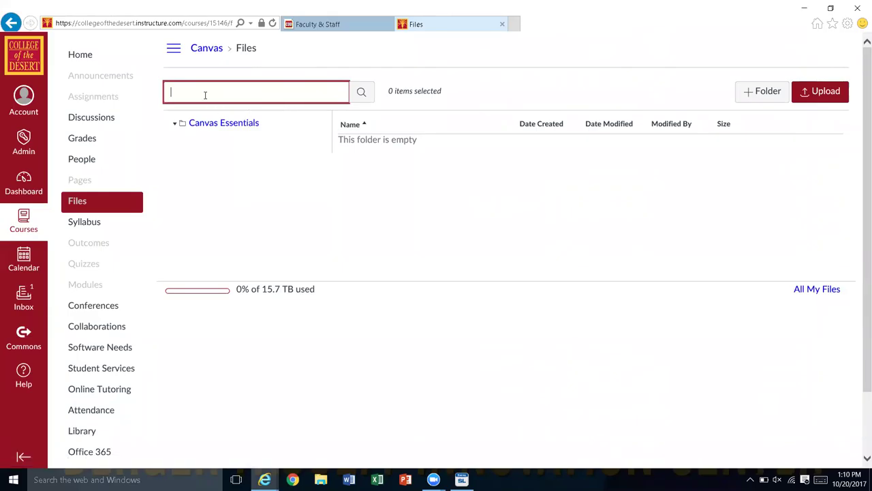
key(Tab)
key(Tab)
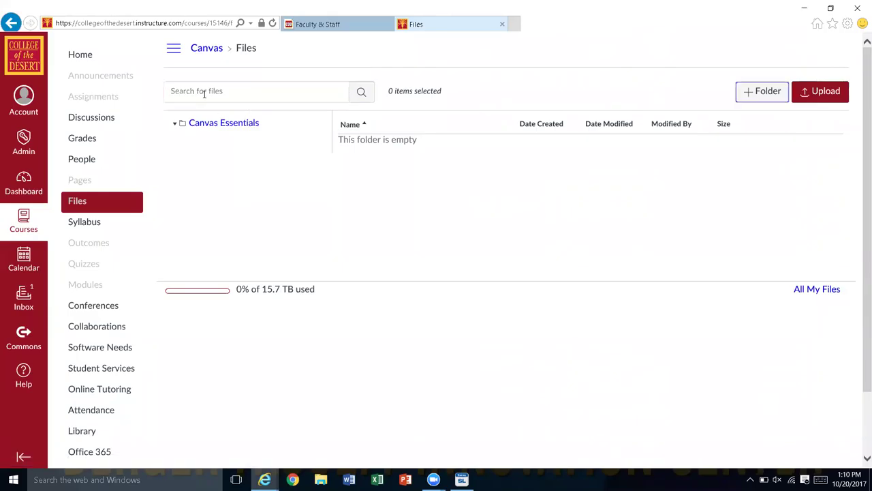
key(Tab)
key(Tab)
key(Tab)
key(Tab)
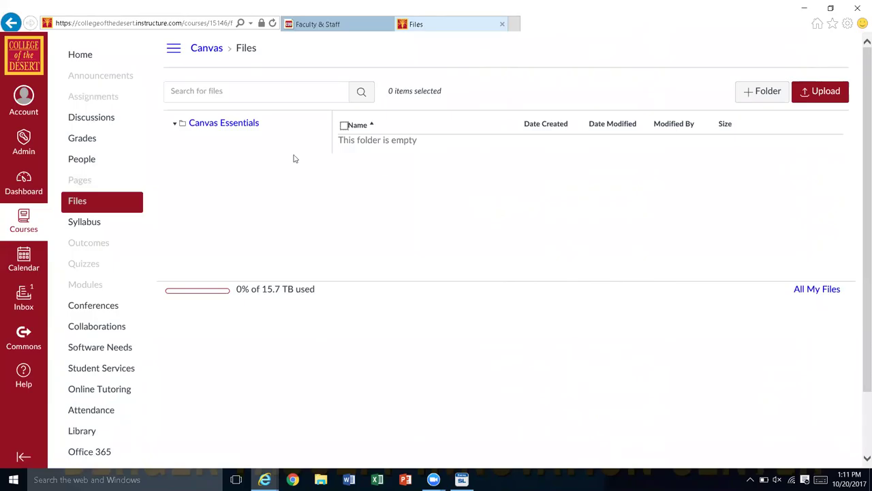
Step: Go to Pages in the course navigation to see the empty page list
click(91, 180)
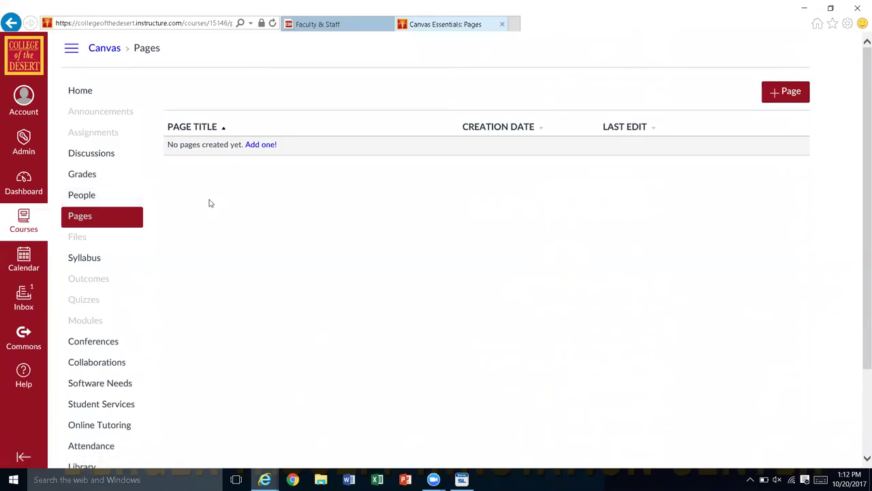
Step: Create a new course page titled 'First Page' and check who can edit it
click(772, 92)
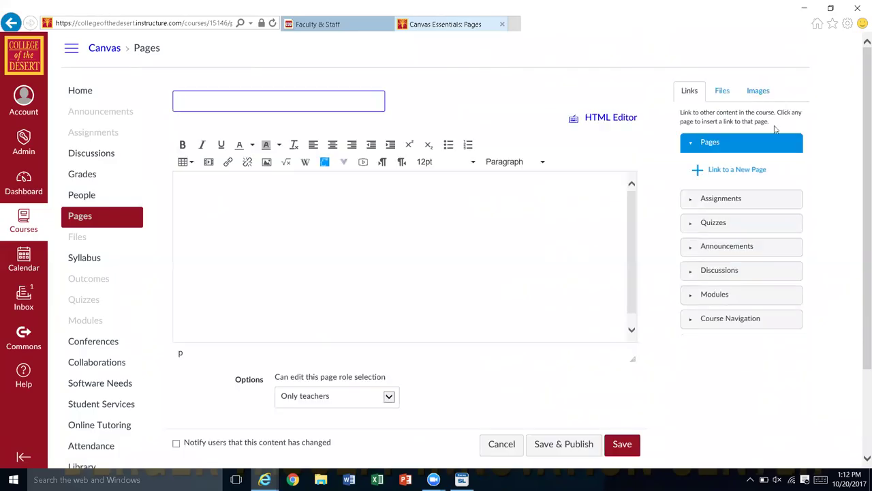
text(First Page)
click(366, 200)
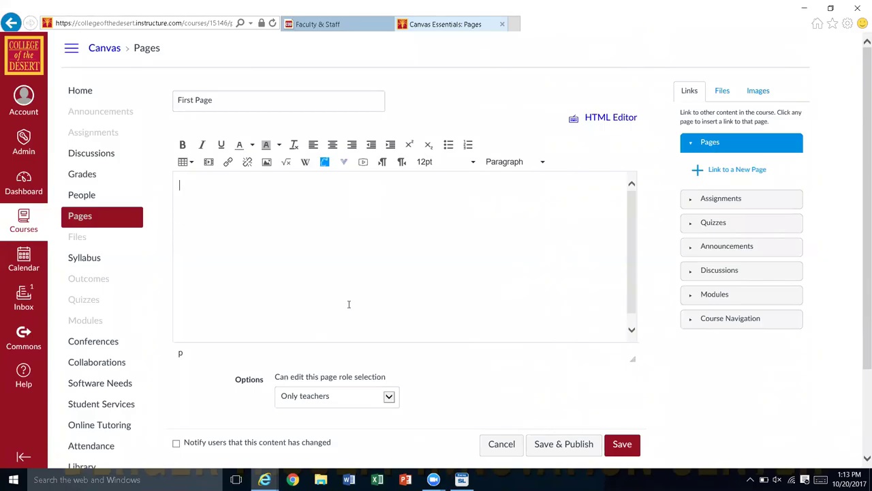
click(389, 398)
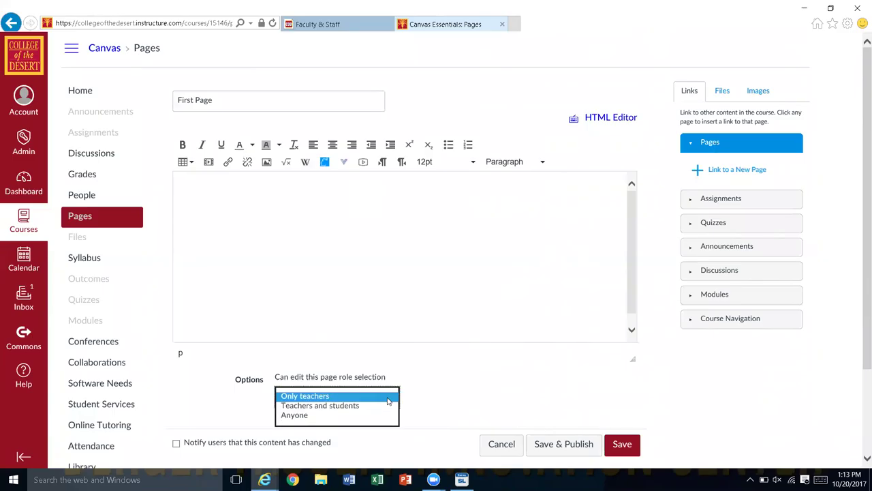
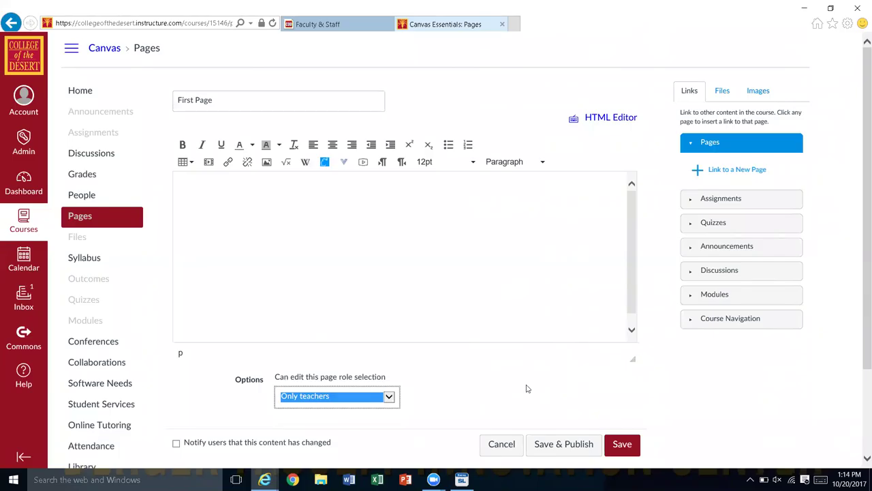
Step: Enter 'Welcome' as the First Page body text and Save & Publish it
click(280, 219)
text(Welcome)
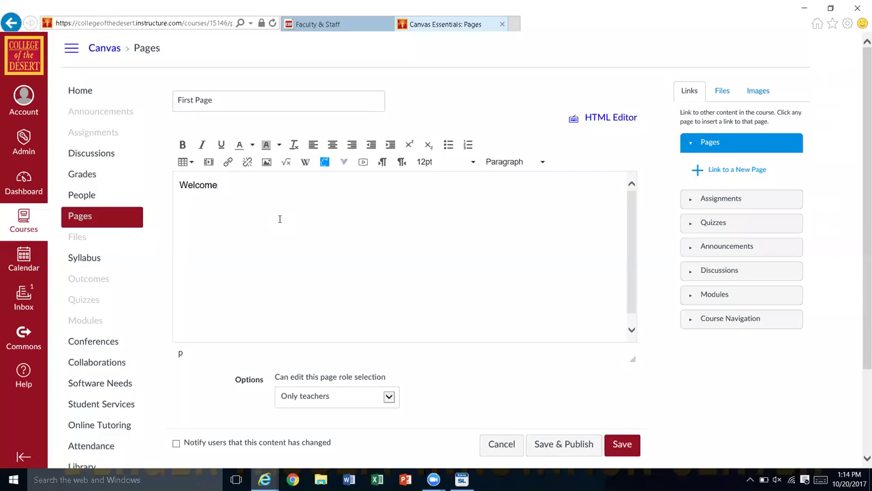
click(571, 453)
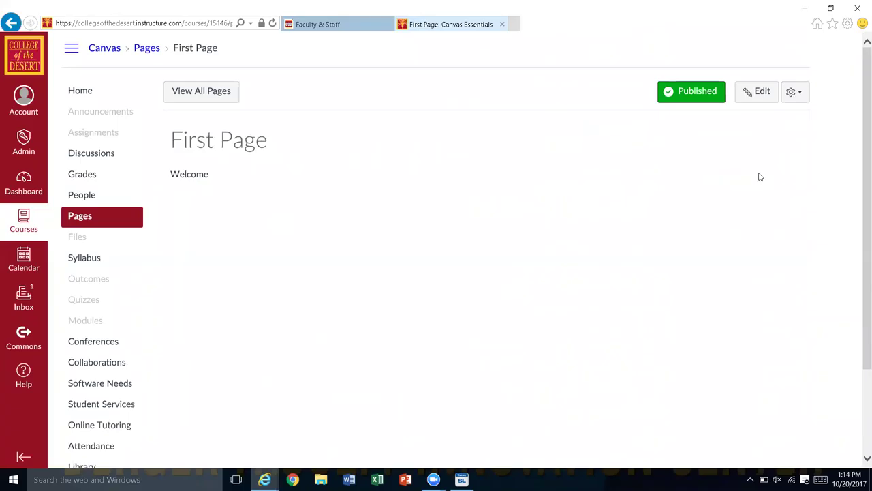
Step: Set First Page as the course front page from the Pages list, then return to Home
click(203, 96)
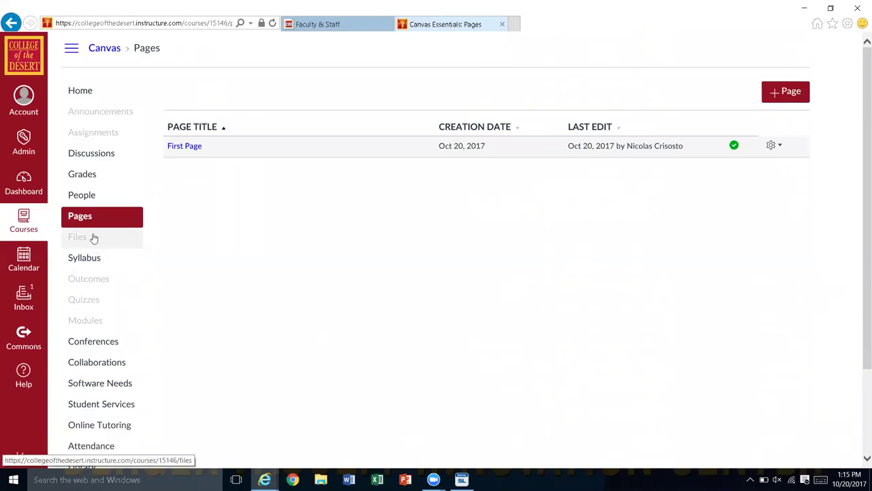
click(80, 217)
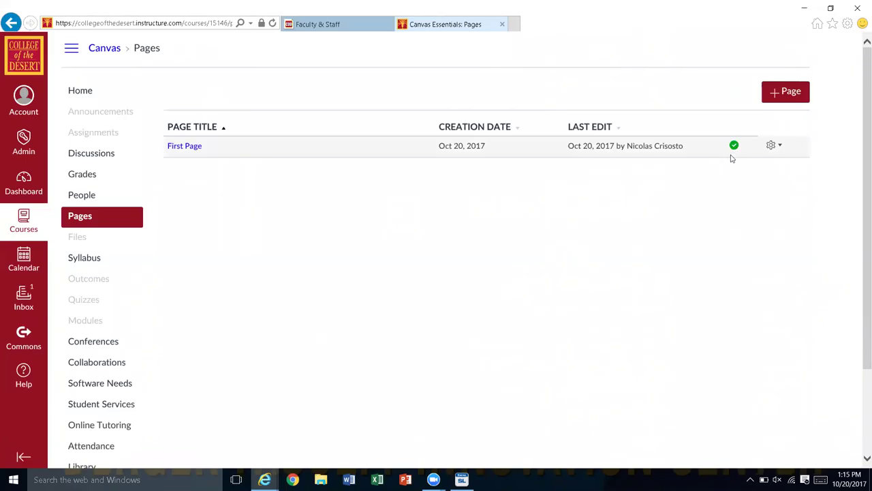
click(775, 146)
key(Down)
key(Down)
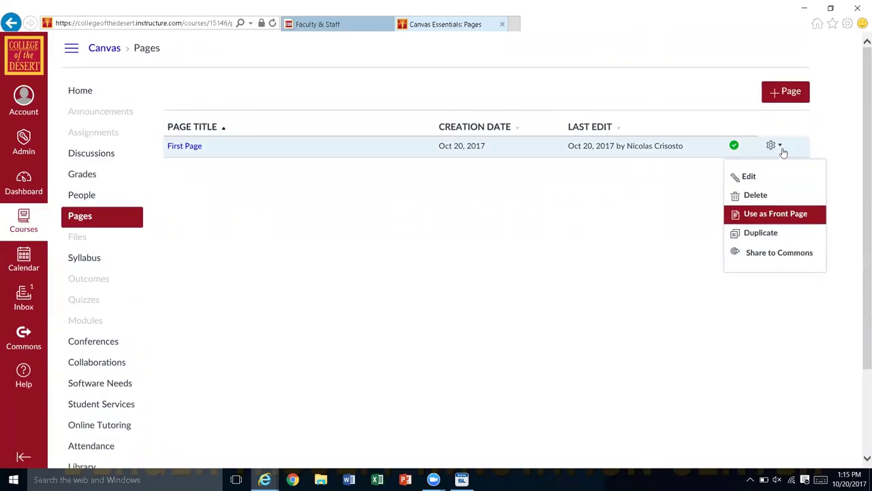
key(Return)
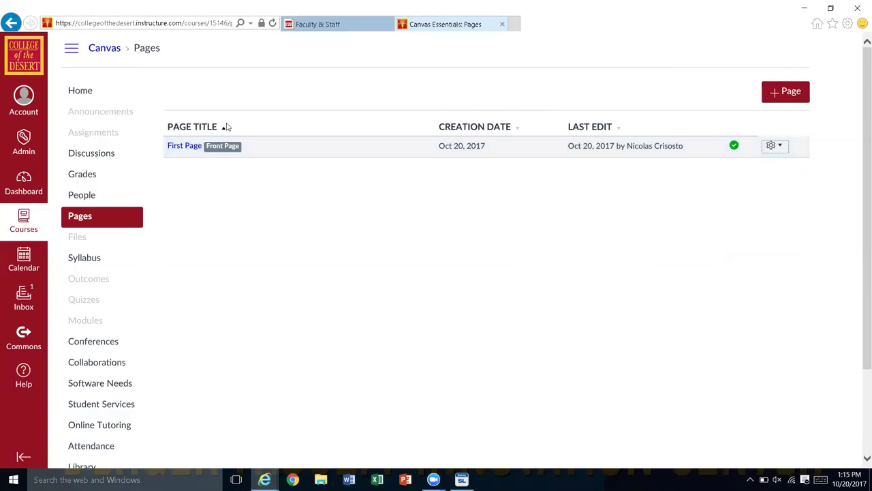
click(89, 93)
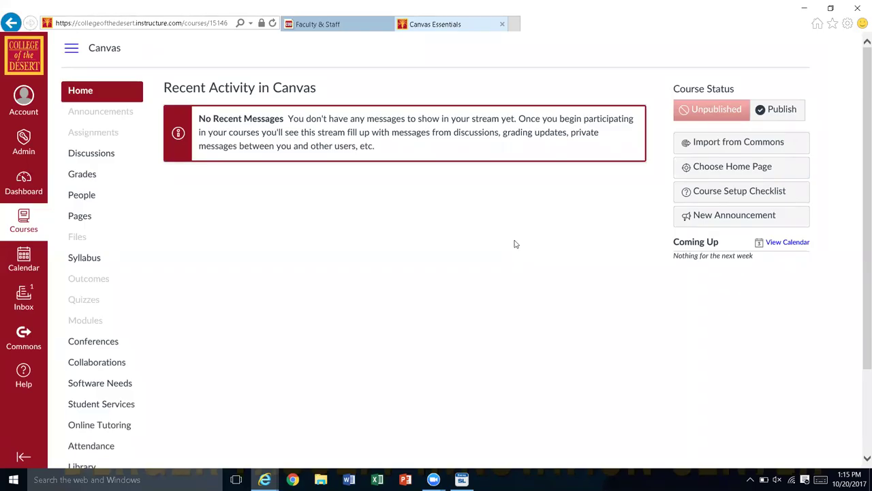
Step: Change the course home page to Pages Front Page, save, then open Discussions
click(728, 174)
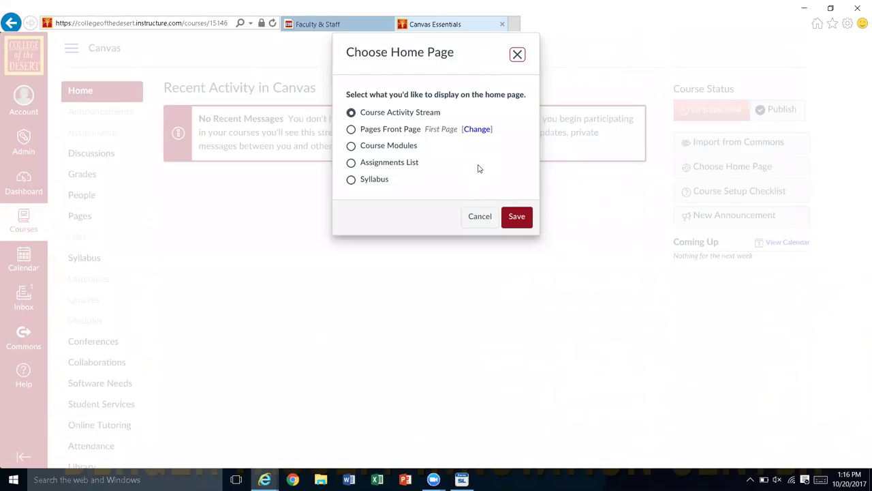
click(352, 131)
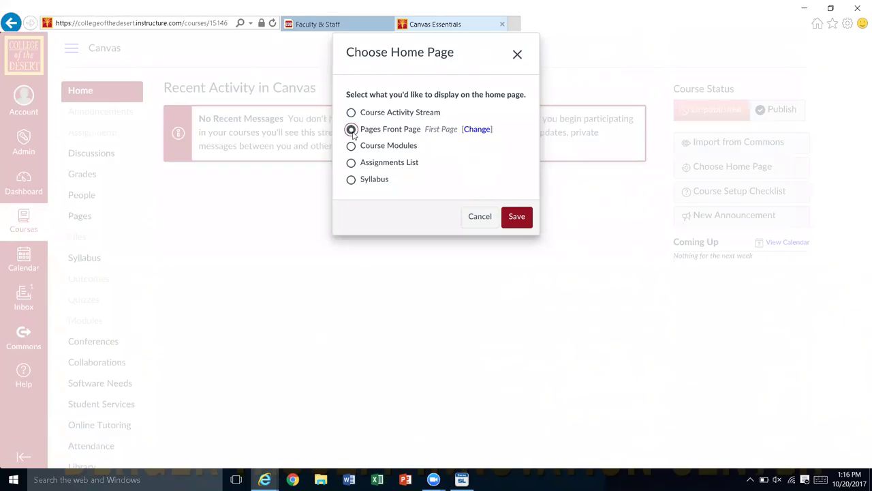
click(517, 217)
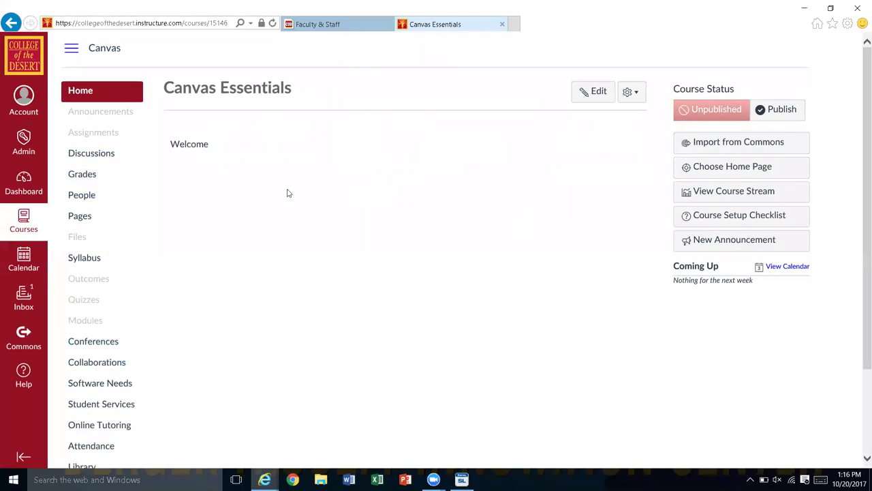
click(89, 156)
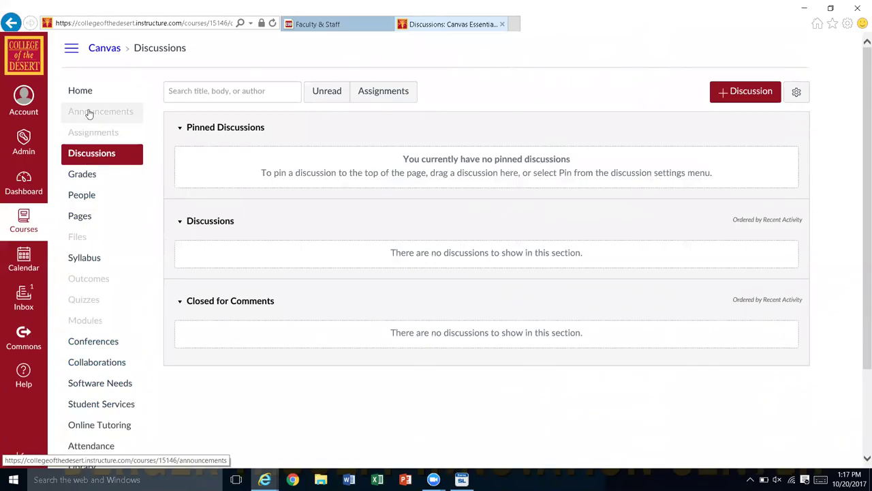
Step: Re-save the Pages Front Page home page choice, then go to the Dashboard
click(79, 91)
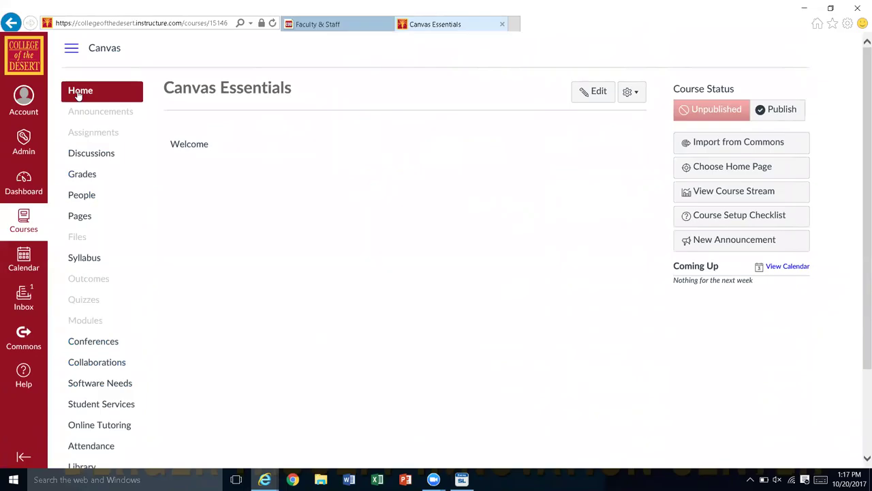
click(718, 178)
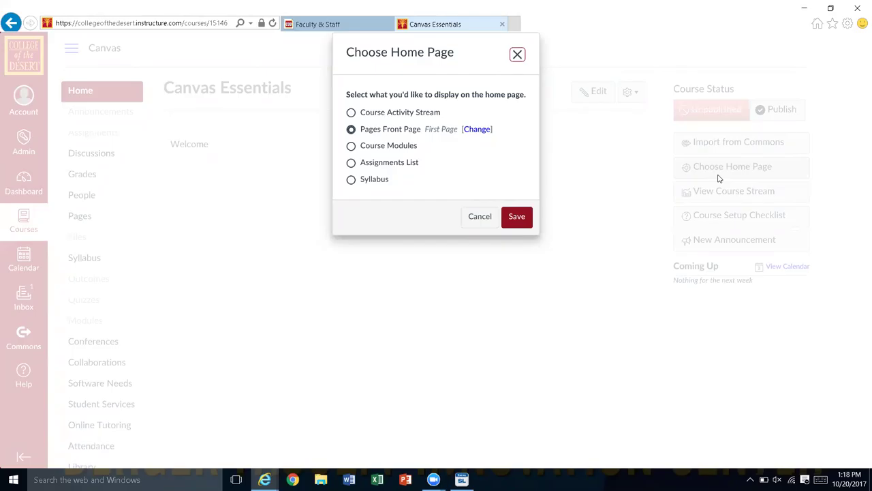
click(517, 217)
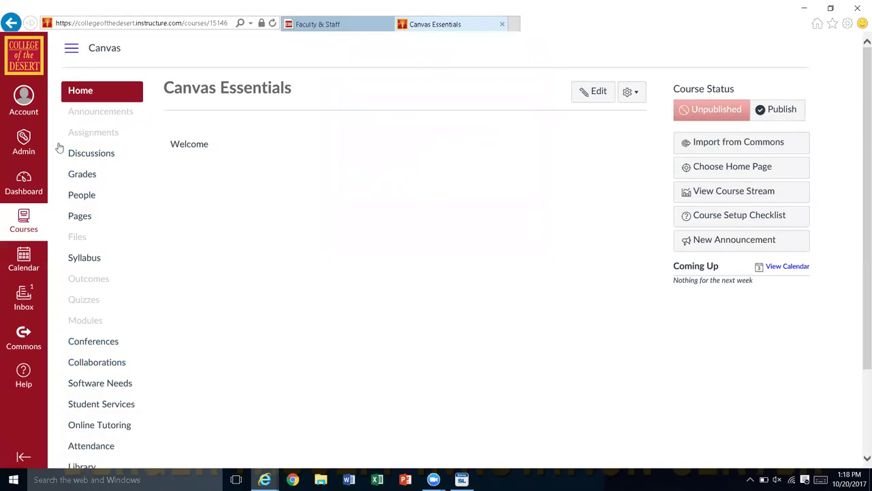
click(24, 184)
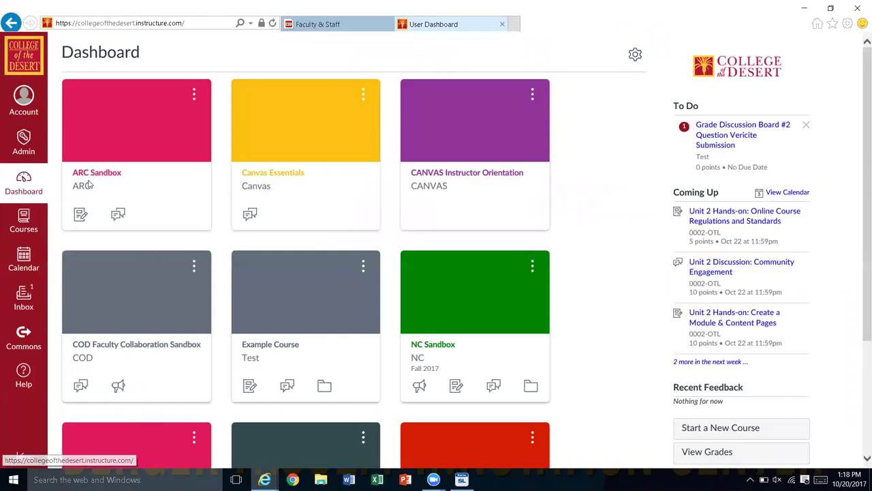
Step: Open the Canvas Essentials course card from the Dashboard
click(289, 173)
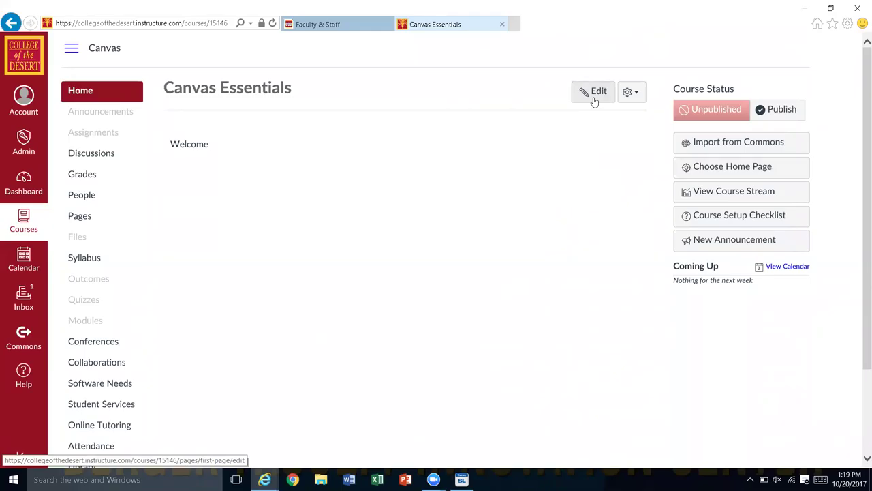
click(593, 101)
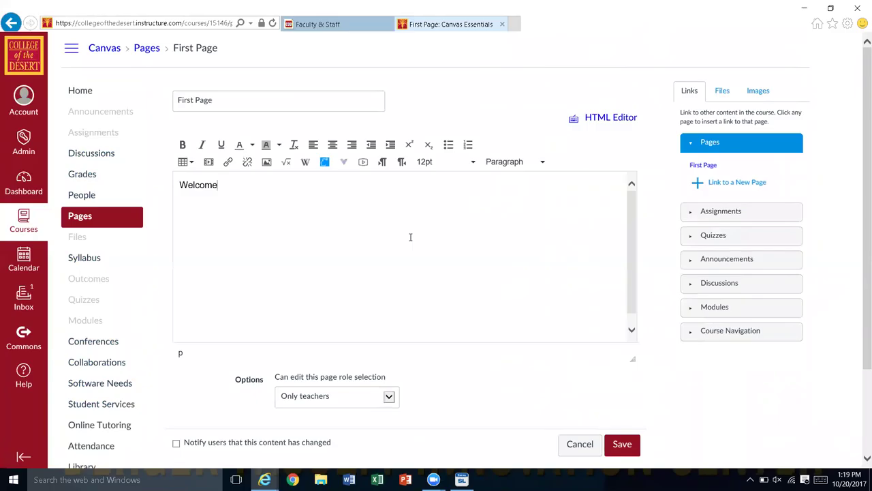
click(266, 106)
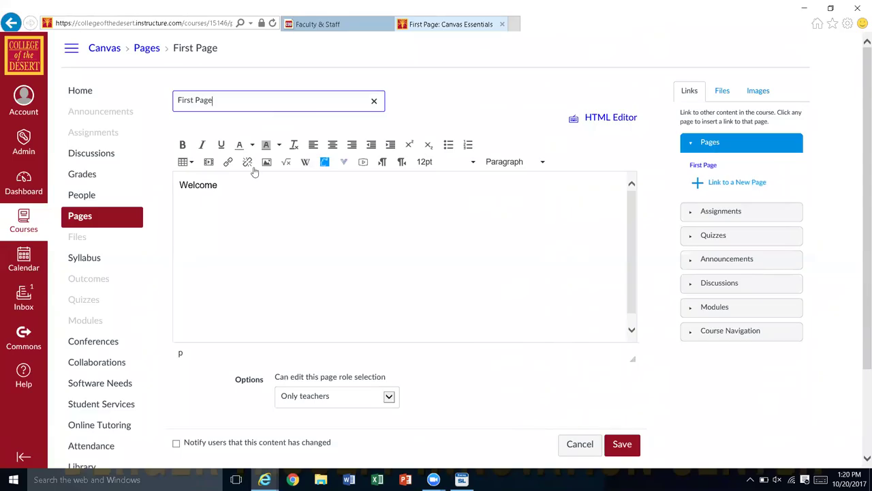
click(242, 203)
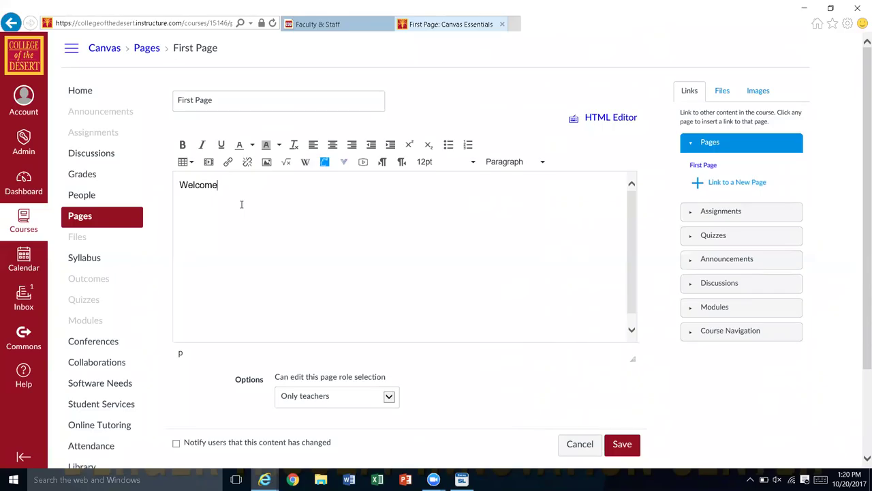
key(alt+F9)
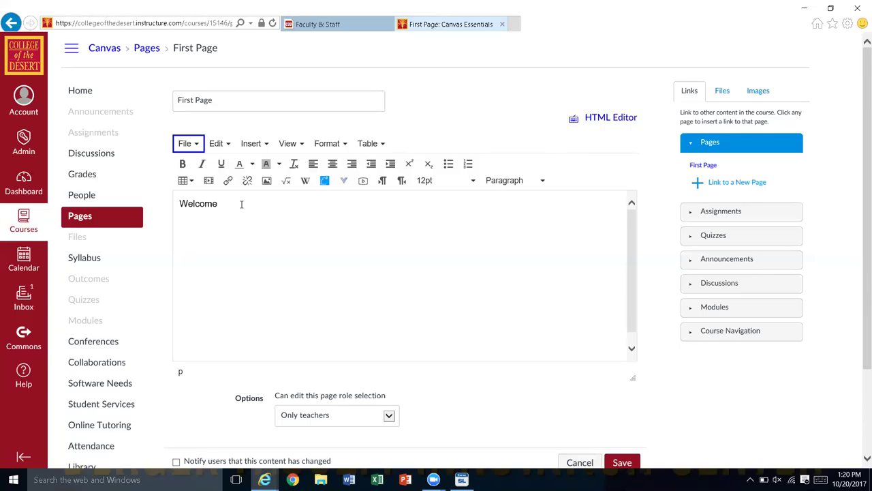
click(241, 205)
double_click(241, 204)
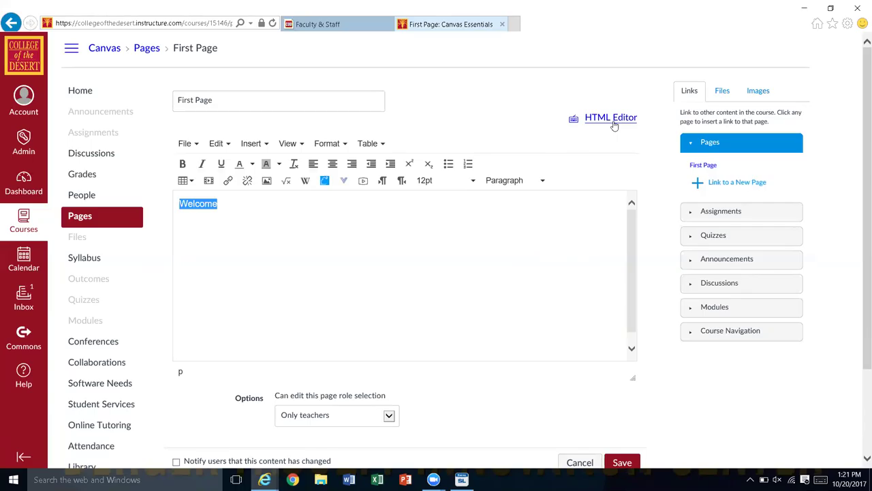
click(611, 118)
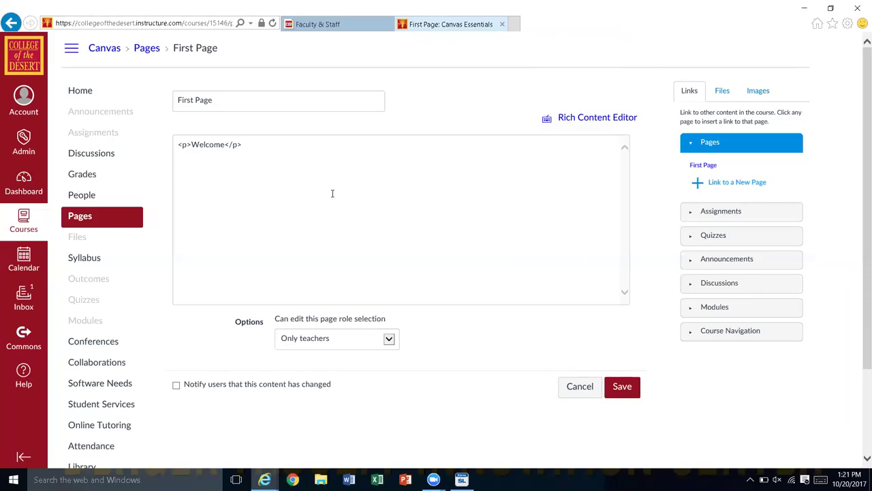
click(603, 117)
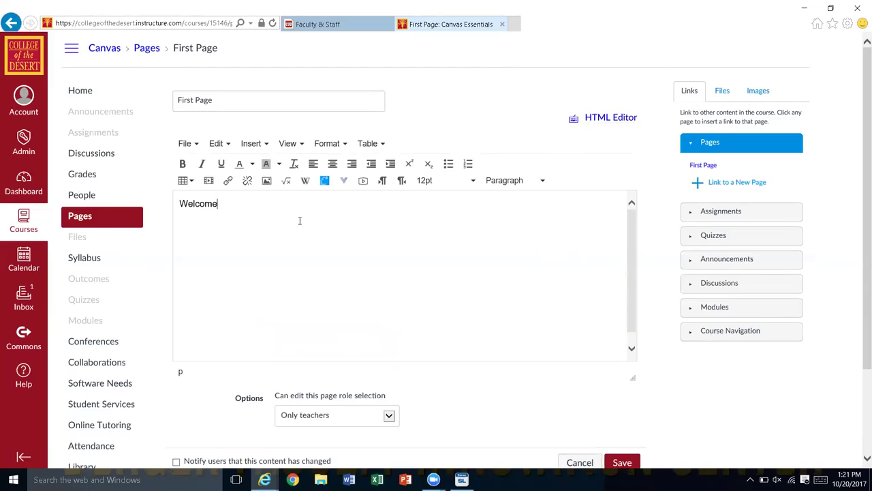
Step: Select the 'Welcome' text and open the Paragraph style dropdown showing Header 2–4
key(ctrl+a)
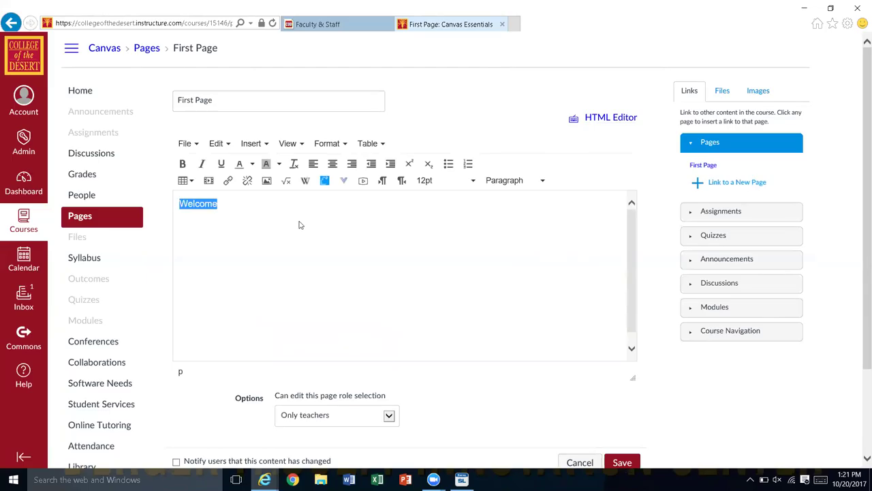
click(531, 185)
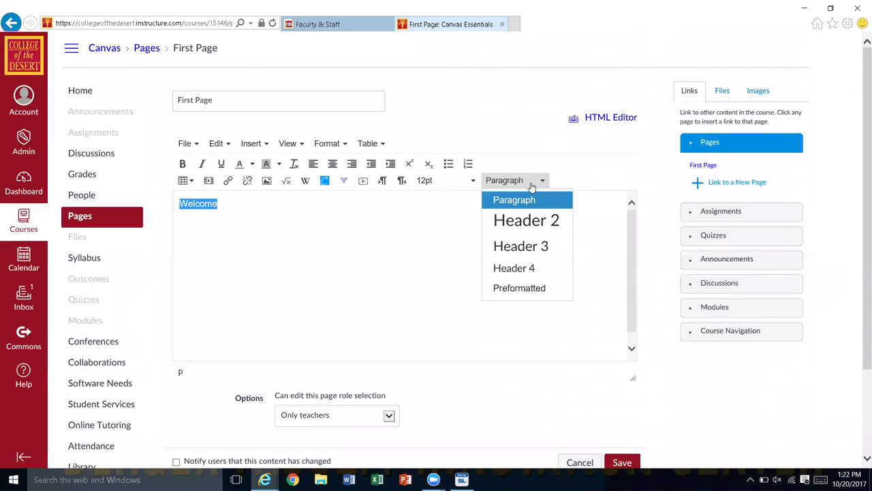
Step: Close the Paragraph dropdown and open the 12pt font size list for 'Welcome'
click(319, 241)
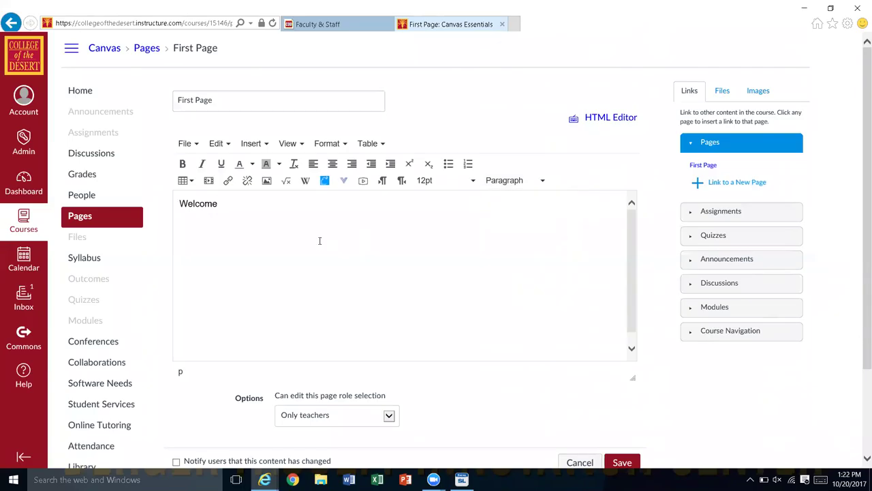
click(431, 184)
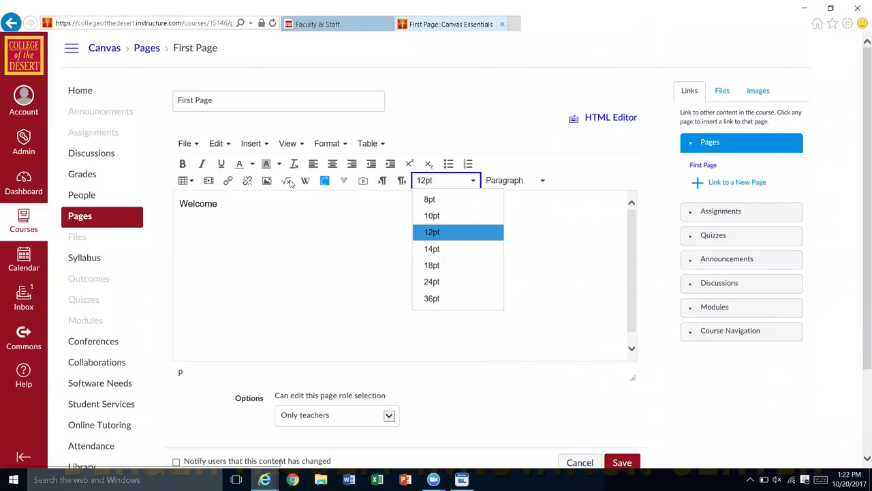
click(288, 181)
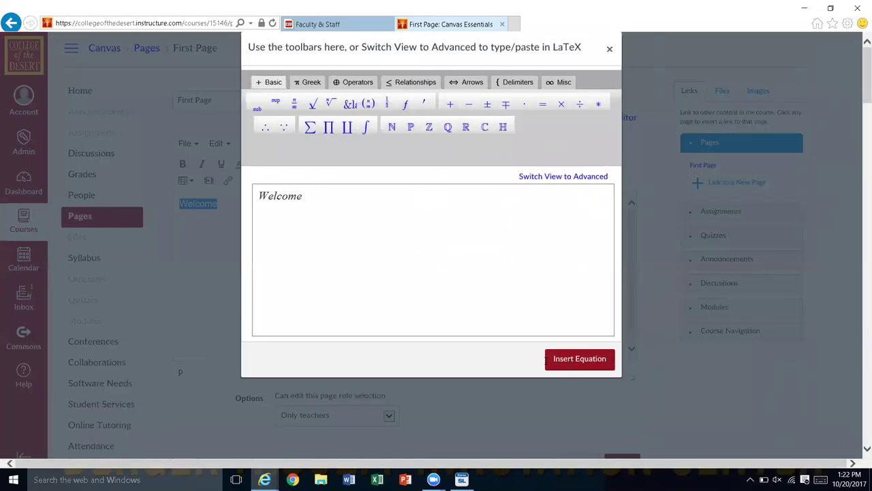
click(588, 362)
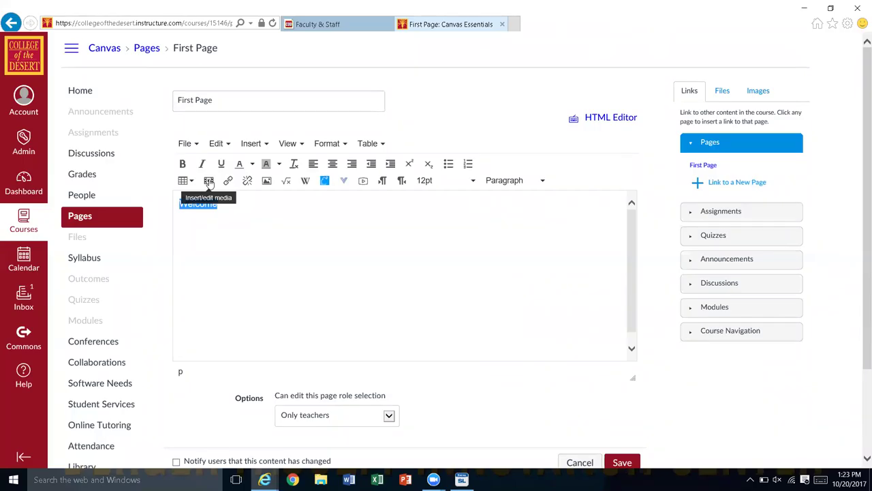
Step: Reselect 'Welcome' by dragging across it and reopen the Insert/edit media dialog
click(209, 181)
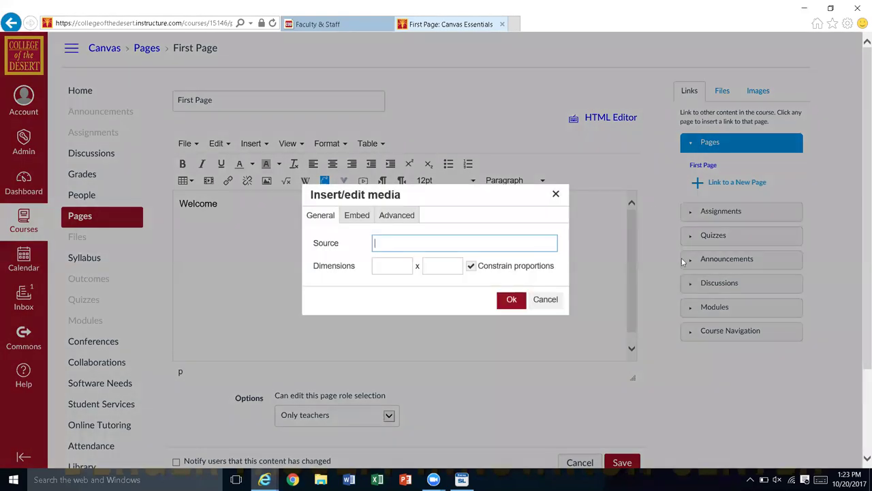
click(545, 300)
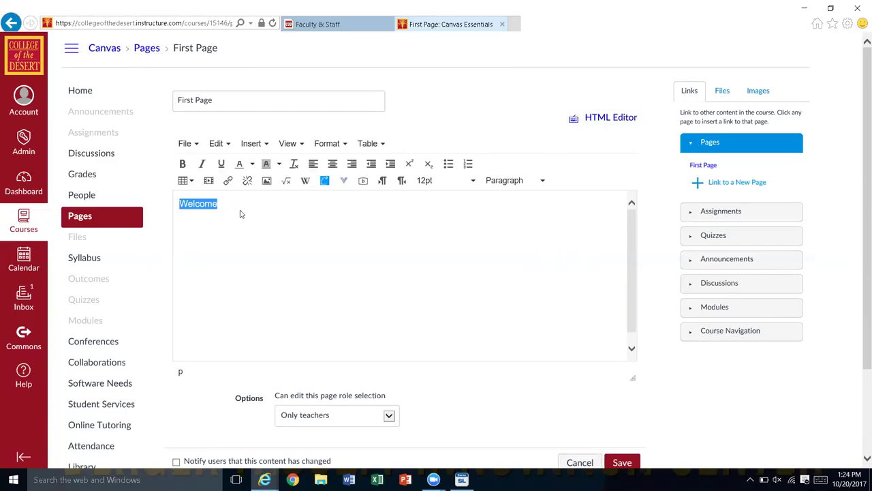
click(239, 211)
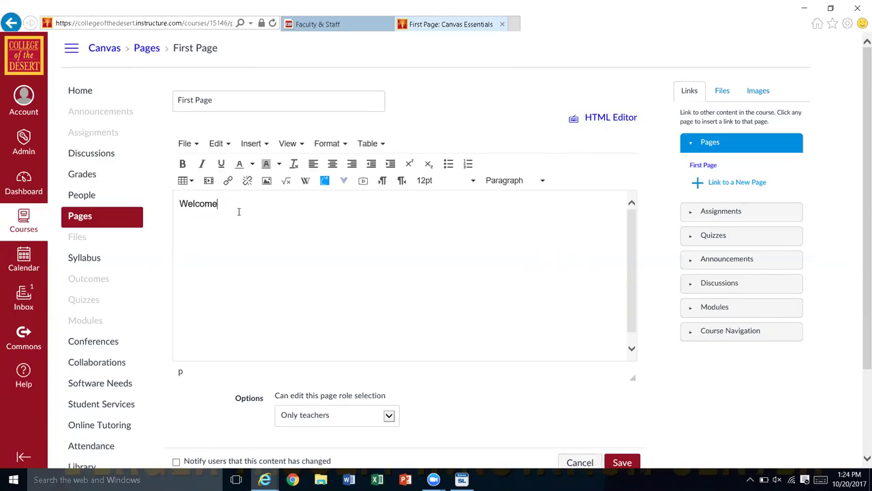
drag(218, 204, 151, 196)
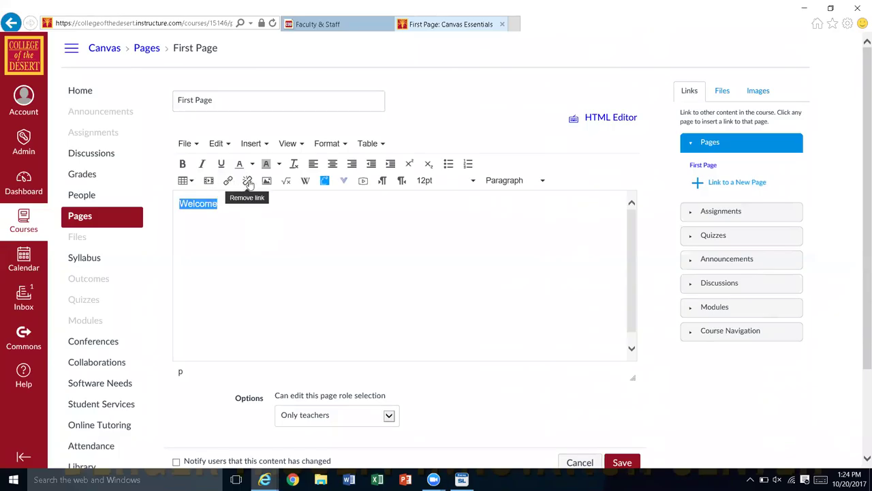
click(208, 181)
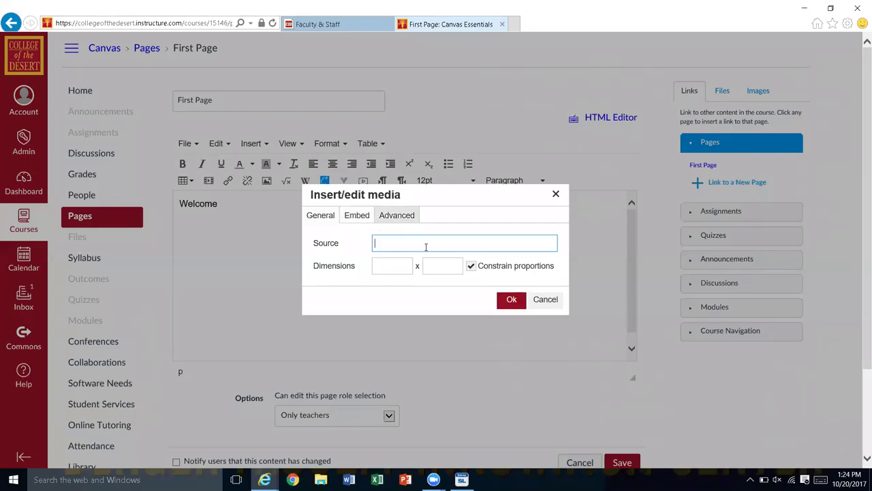
Step: View the Advanced media tab, then cancel the Insert/edit media and Embed Image dialogs
click(393, 220)
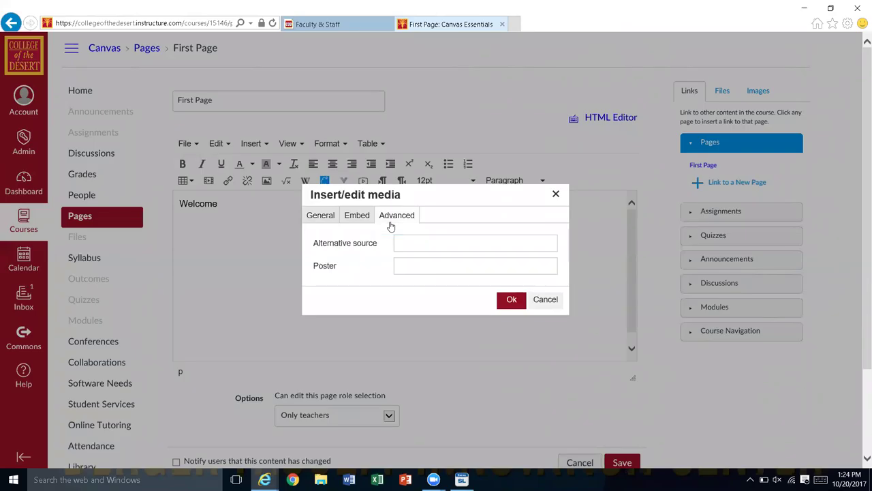
click(543, 299)
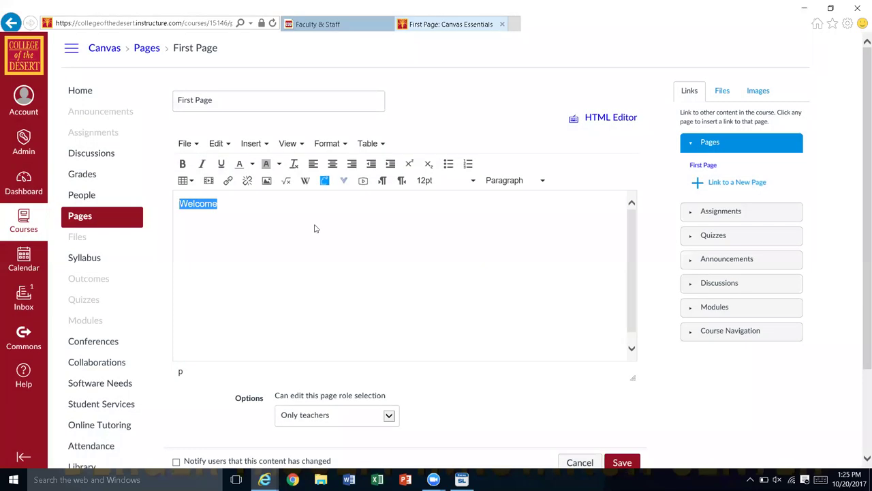
click(265, 185)
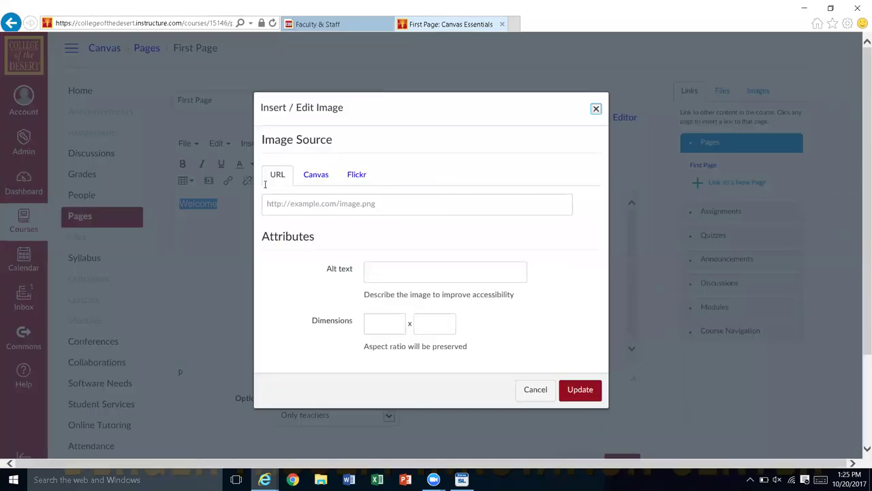
key(Escape)
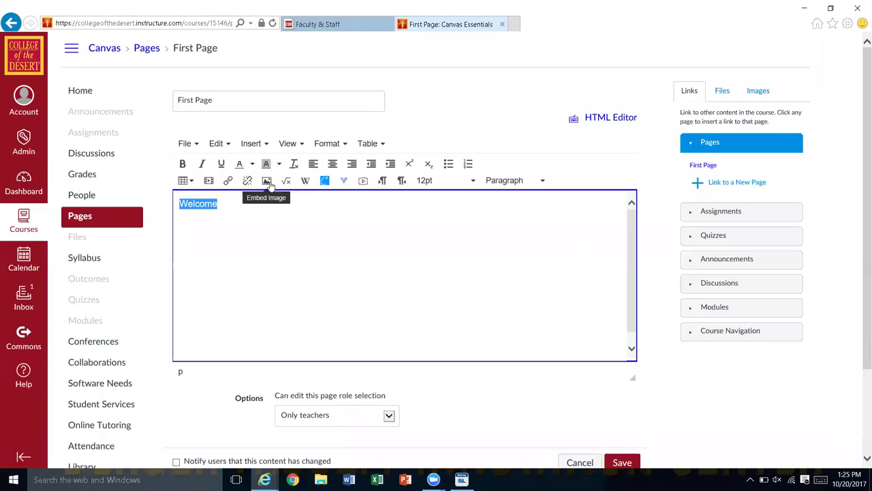
click(208, 181)
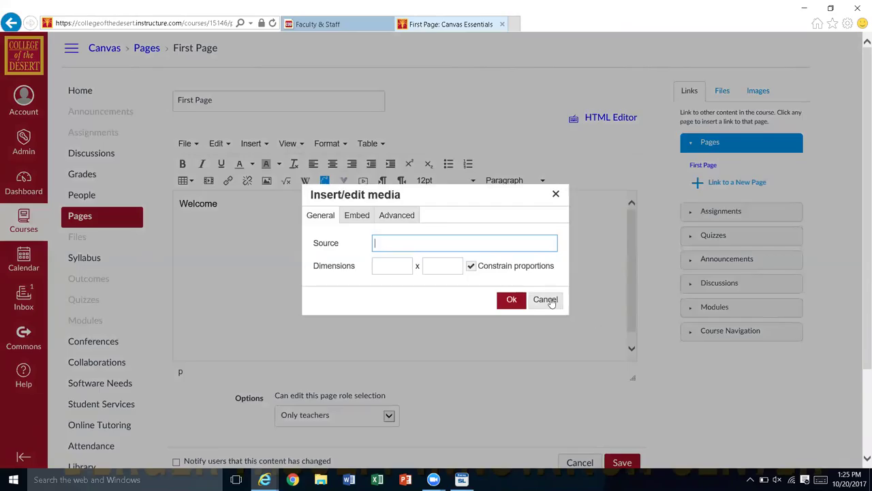
click(546, 300)
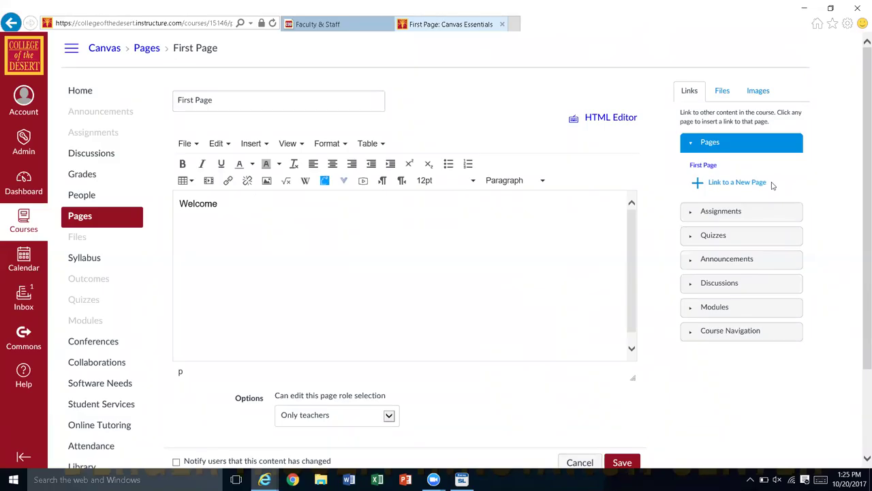
Step: Expand Assignments, Quizzes and Pages in the Links sidebar, then go to Announcements
click(721, 214)
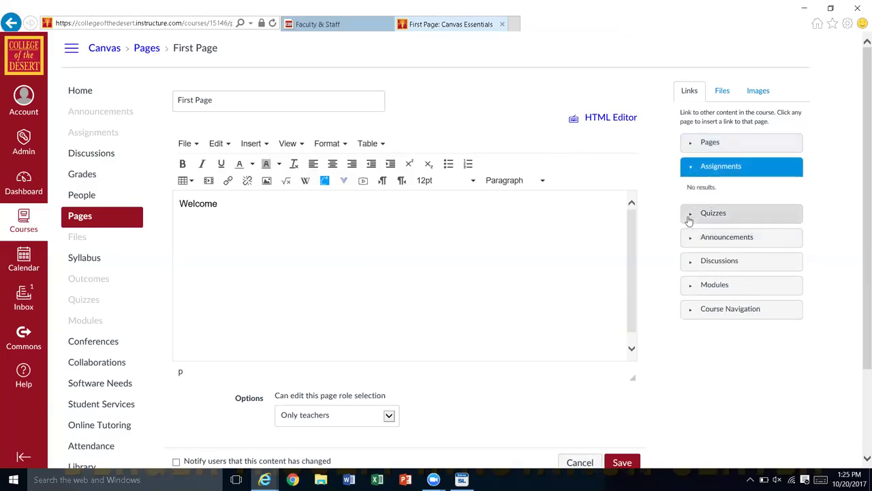
click(688, 217)
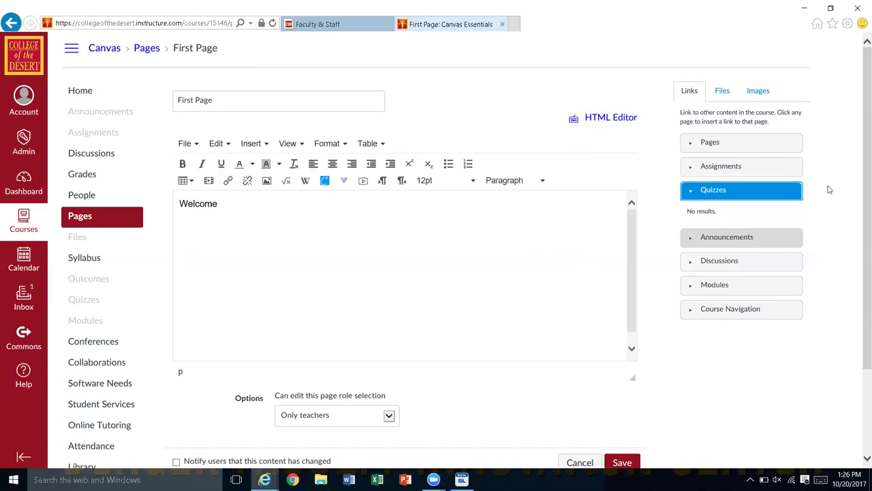
click(697, 145)
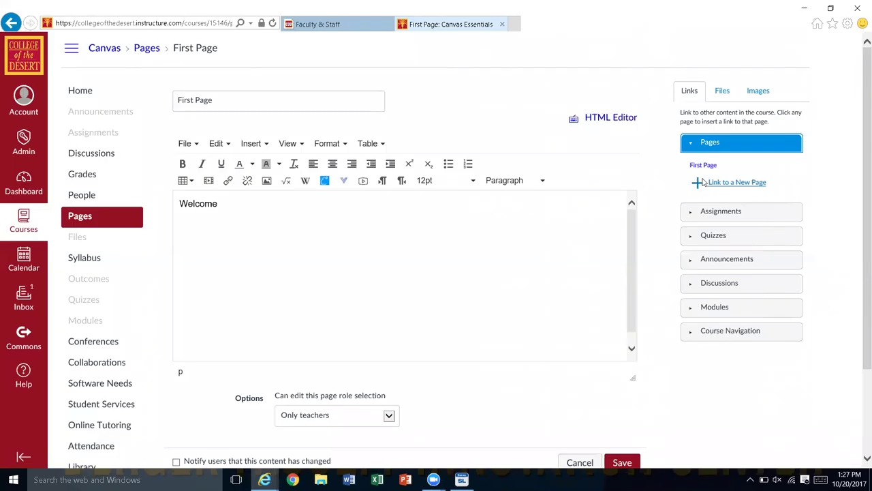
click(92, 119)
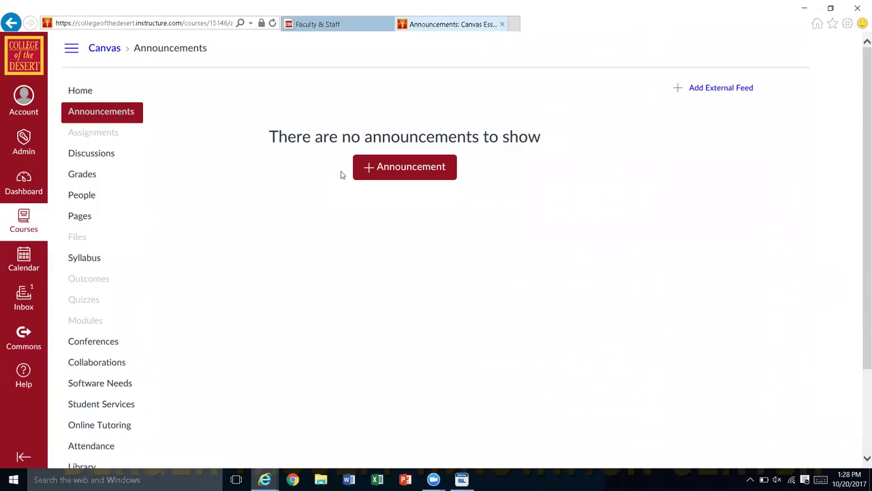
Step: Start a new announcement titled 'Announcement Week 1'
click(404, 168)
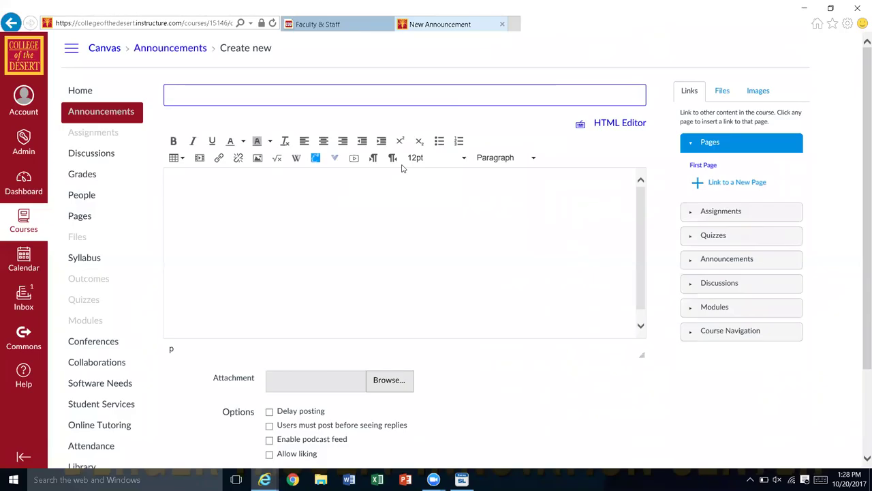
text(Announcent)
key(ctrl+a)
text(Announcement Week 1)
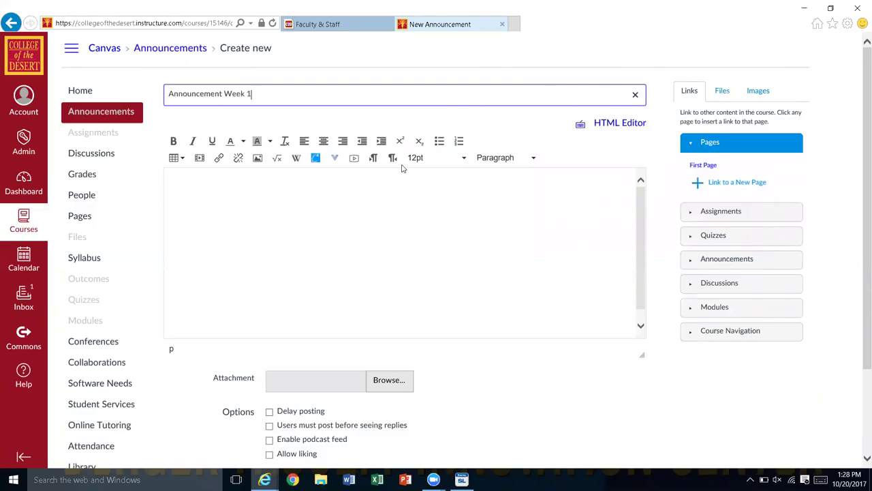
Step: Write 'Welcome to the class.' as the announcement body
click(293, 201)
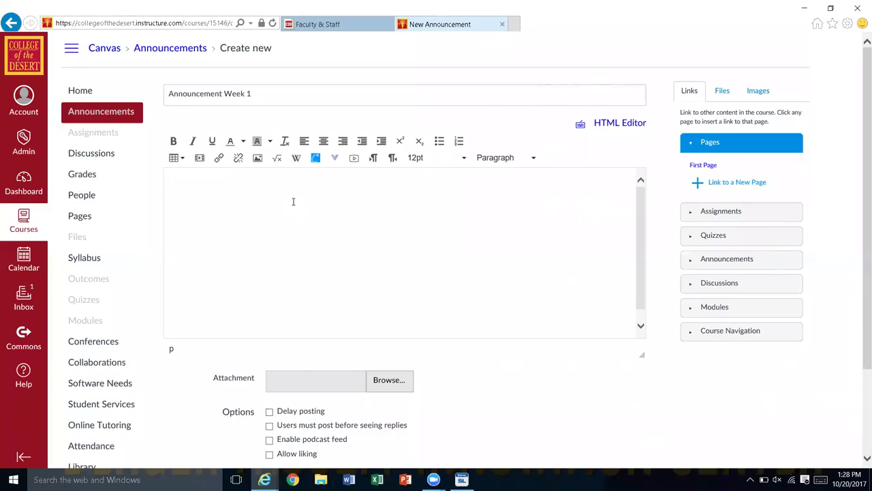
text(Welcome to the class.)
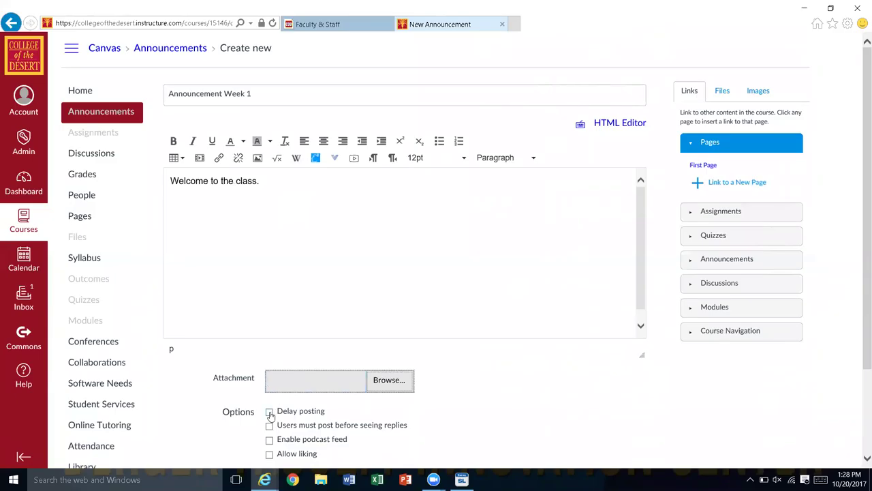
Step: Turn on delayed posting and close the Post At calendar without picking a date
click(269, 412)
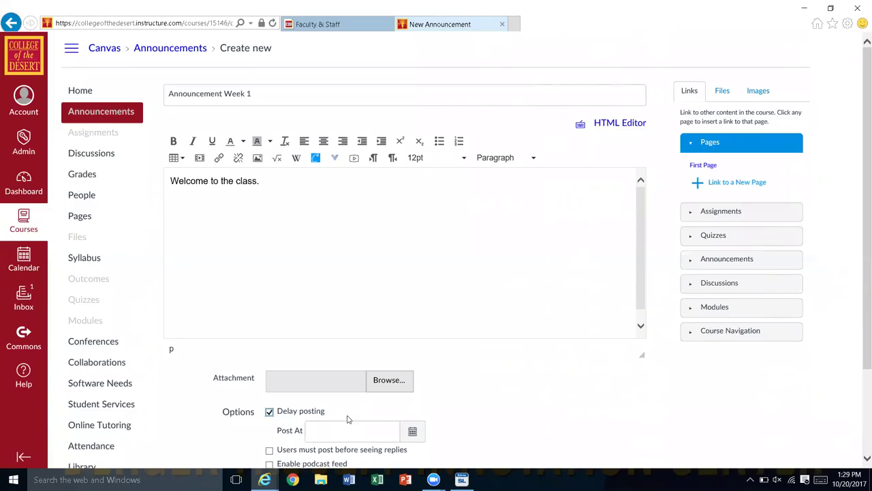
click(414, 436)
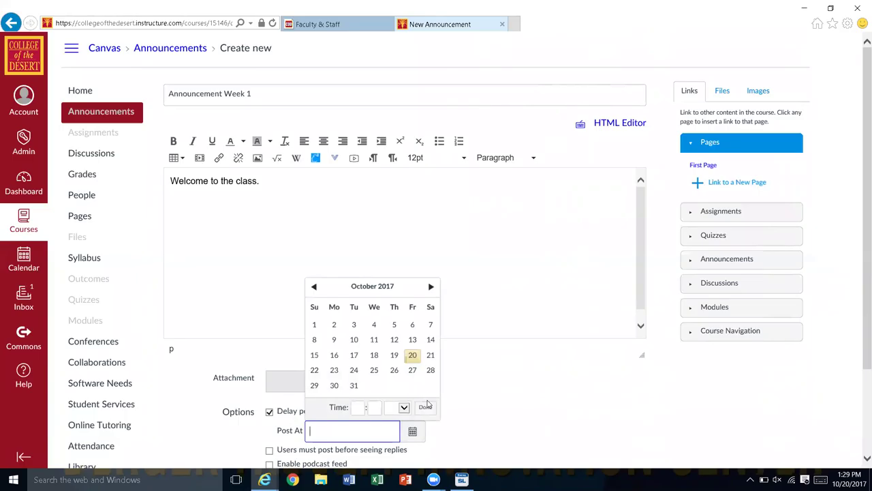
key(Escape)
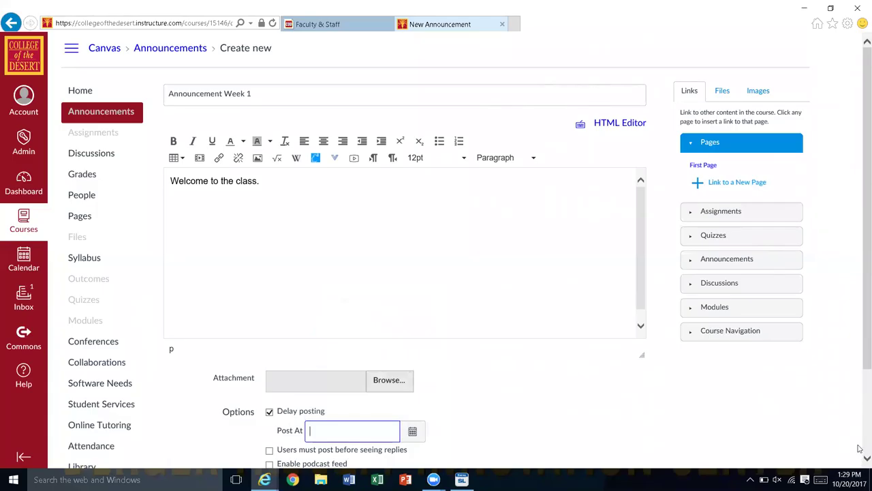
Step: Check the Links sidebar's Assignments section for linkable content, finding none
scroll(859, 455, down, 1)
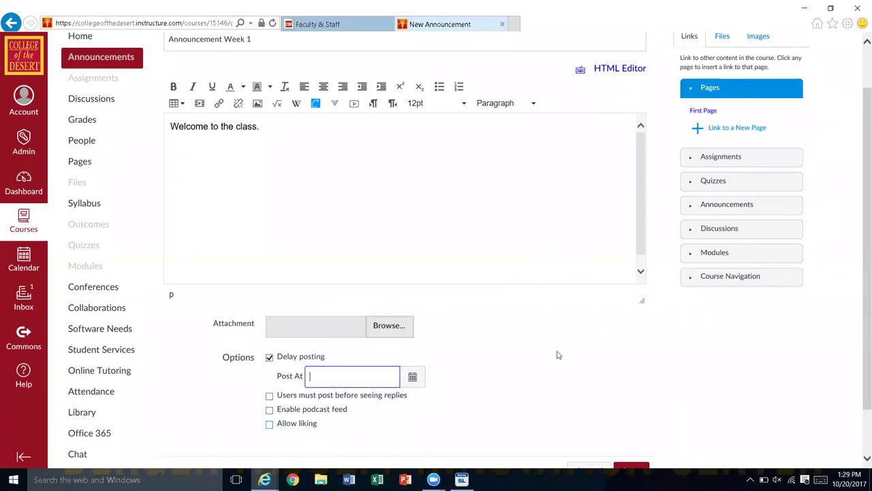
scroll(627, 370, up, 2)
scroll(628, 371, down, 3)
scroll(628, 371, up, 2)
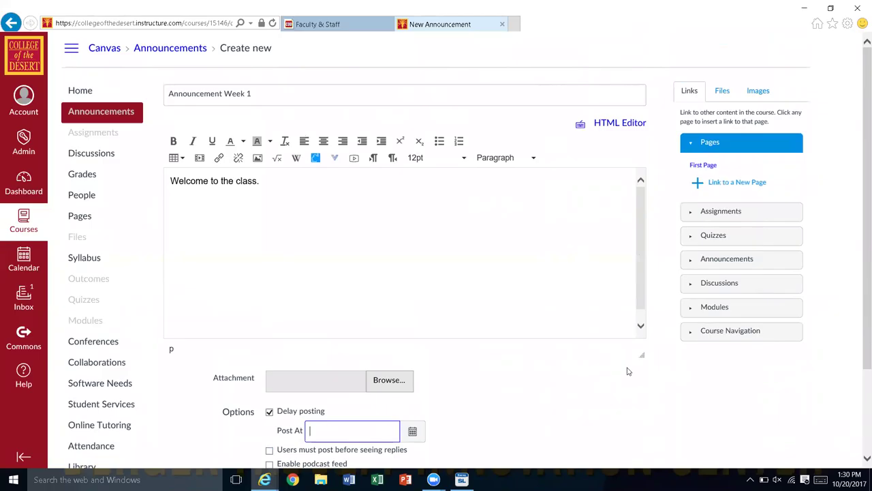
click(696, 213)
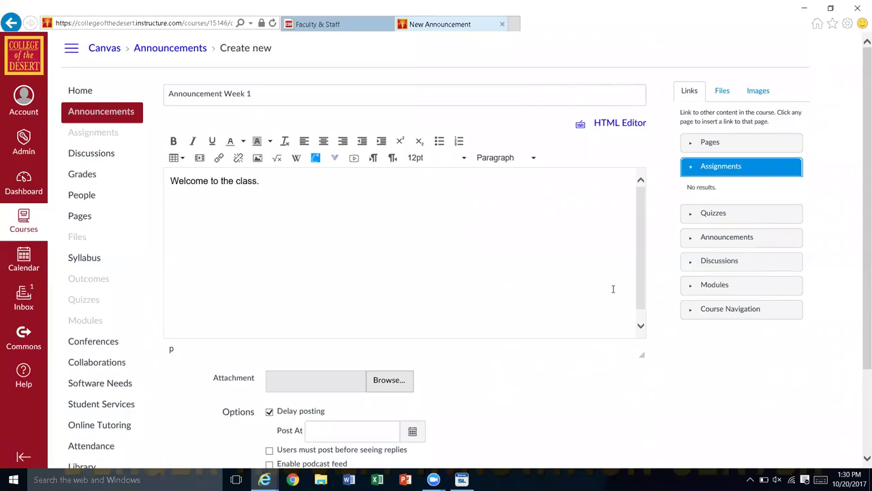
Step: Insert a link to a new page named 'Example Page' and save the announcement
click(713, 149)
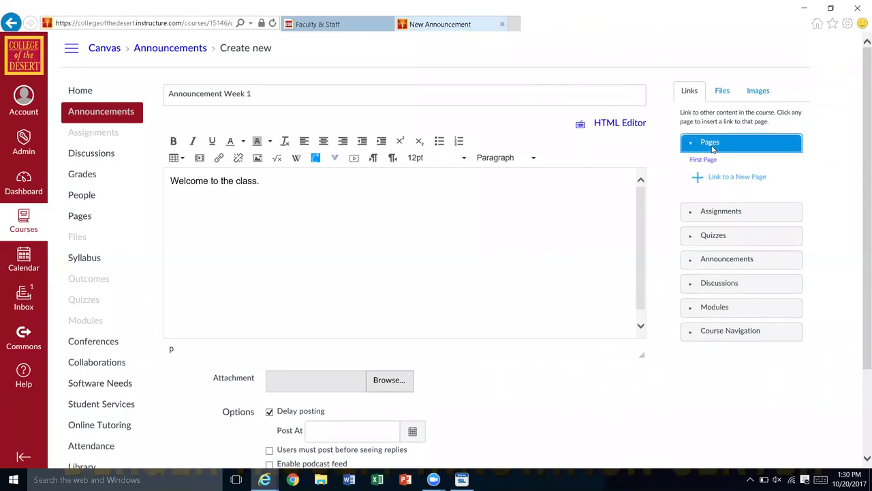
click(730, 191)
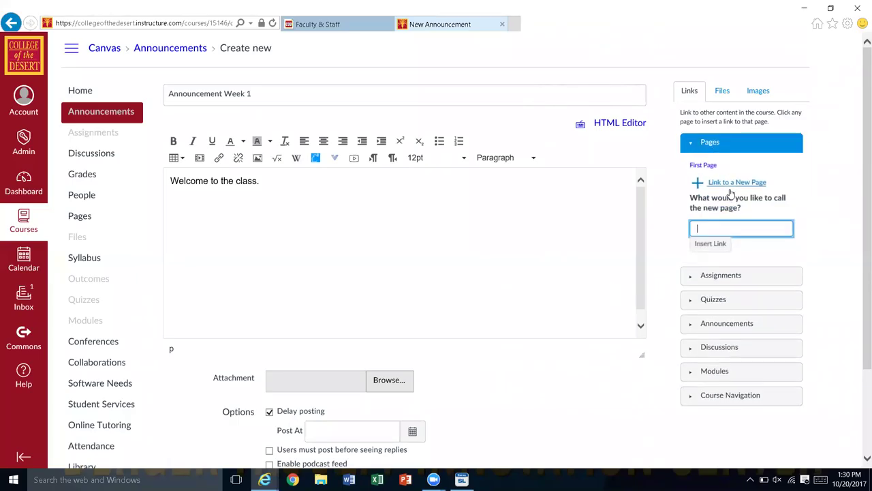
text(Example Page)
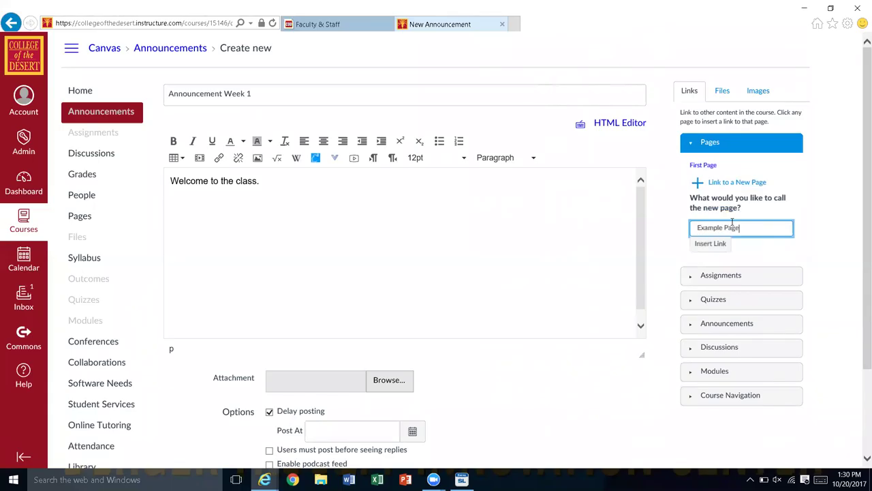
click(715, 244)
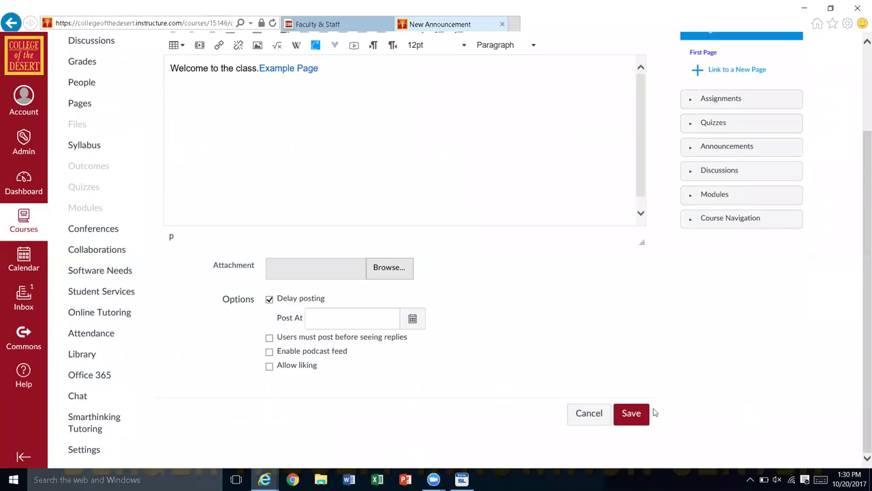
click(630, 417)
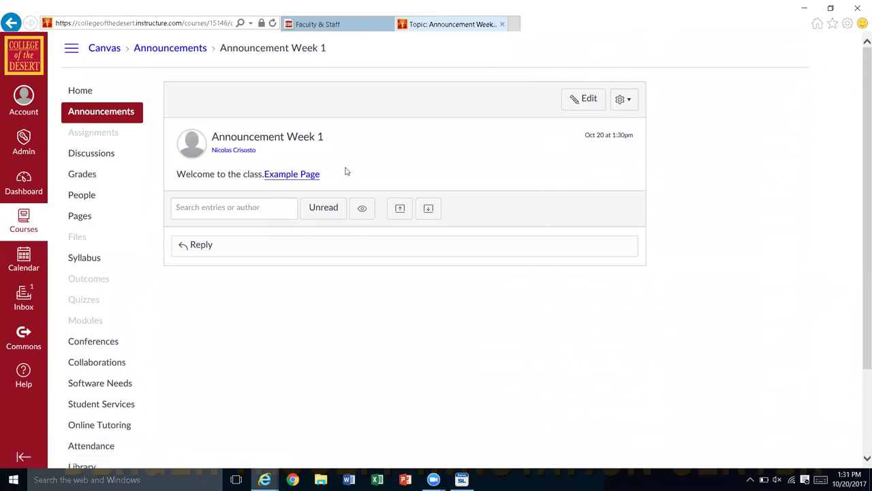
Step: Follow the Example Page link, then discard the unsaved page to return to the Pages list
click(303, 175)
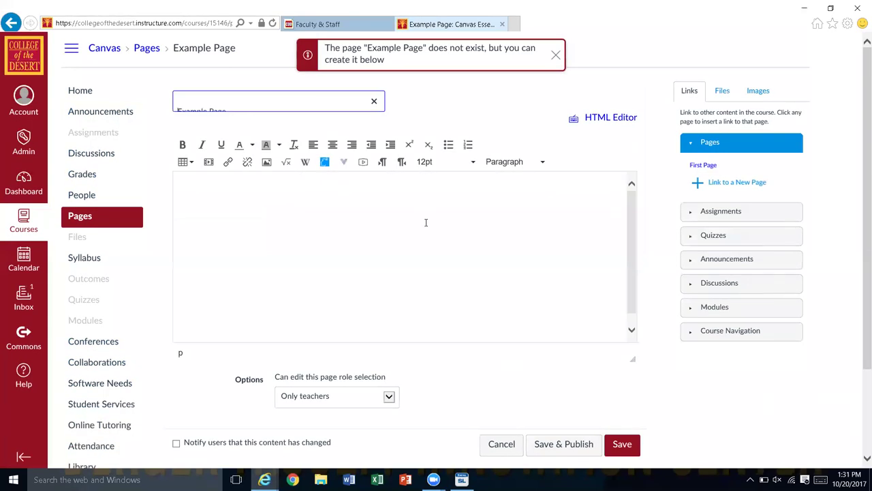
click(502, 446)
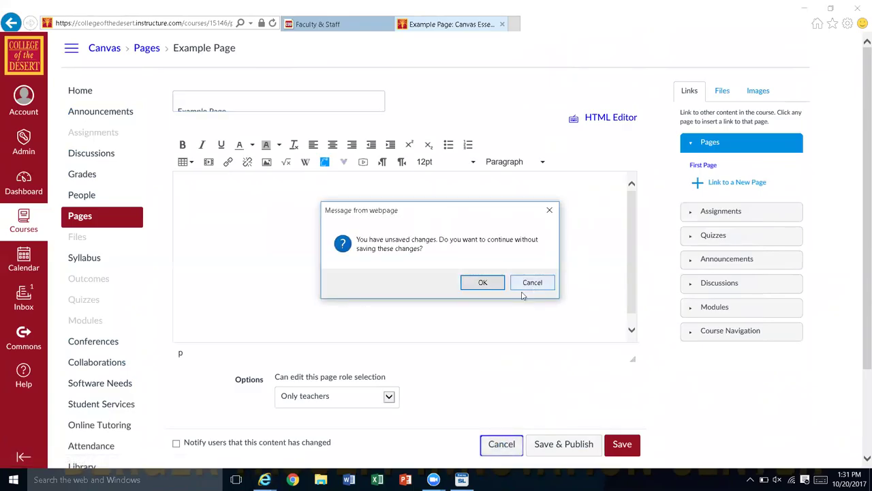
click(482, 283)
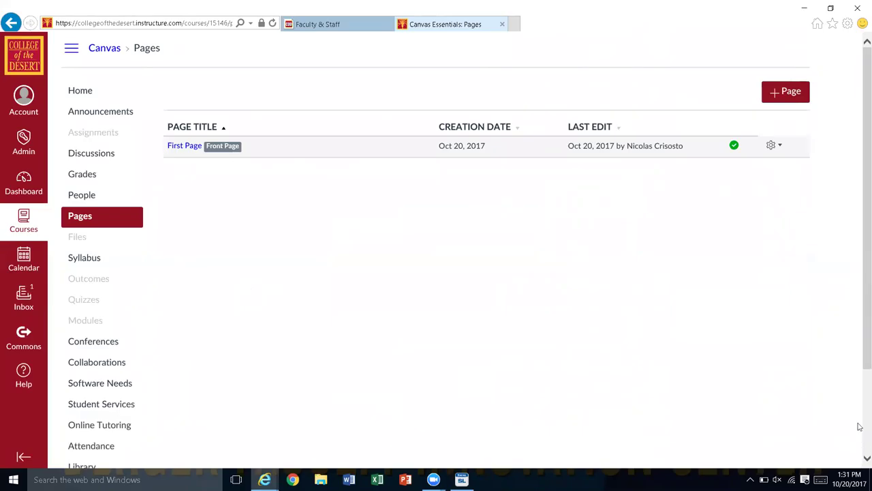
scroll(860, 431, down, 3)
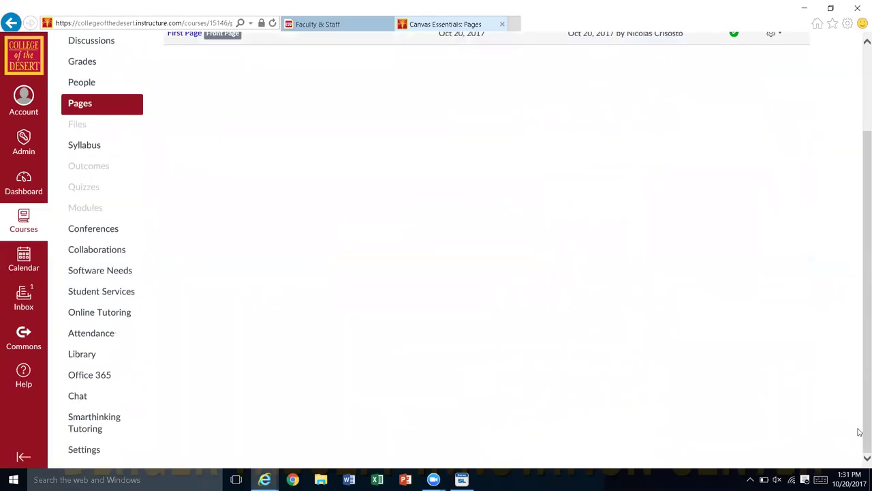
Step: Check 'Disable comments on announcements' in Course Details and update the course details
click(100, 449)
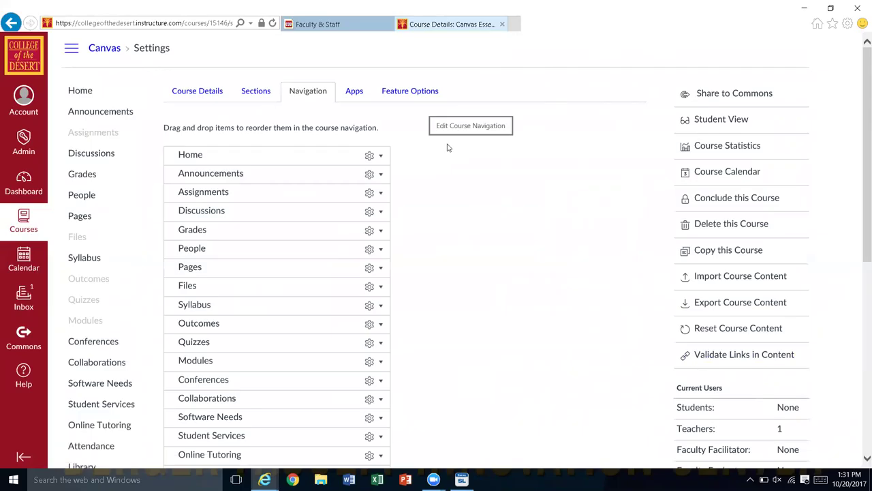
click(211, 95)
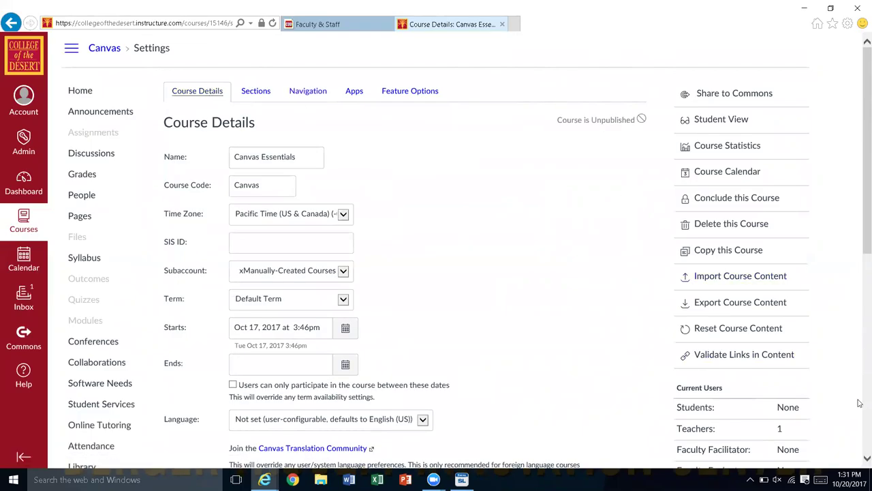
scroll(858, 405, down, 5)
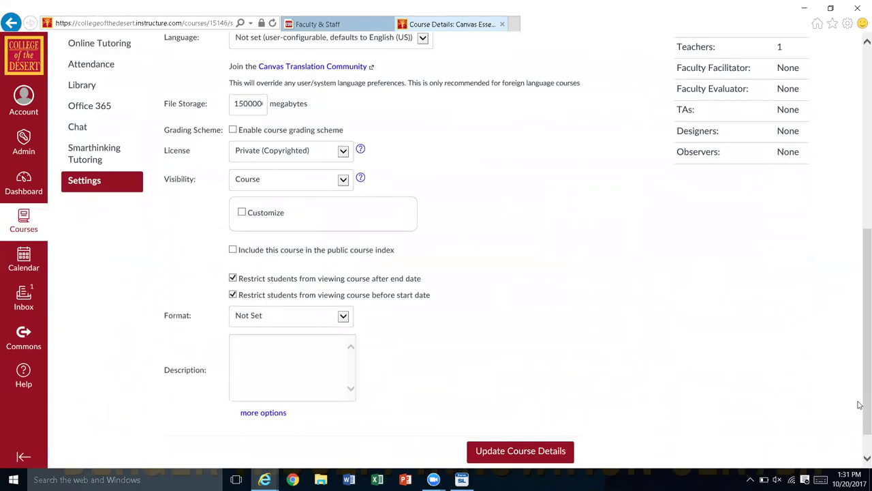
click(267, 413)
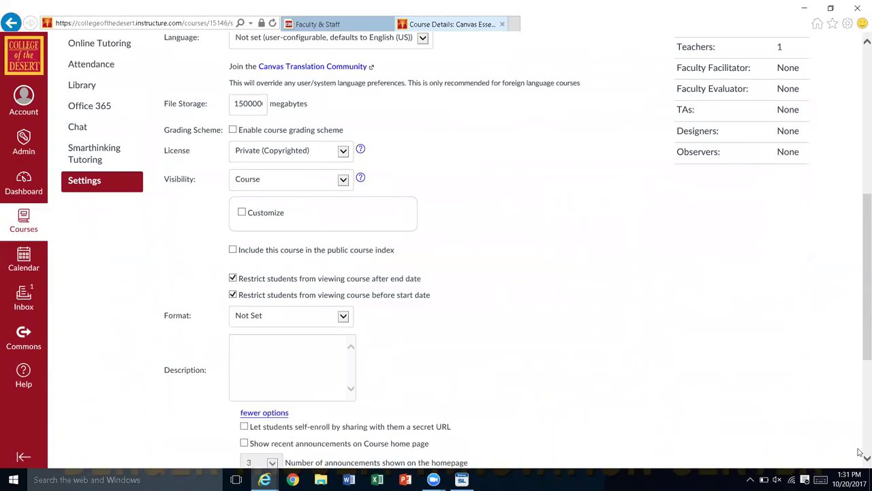
scroll(860, 457, down, 2)
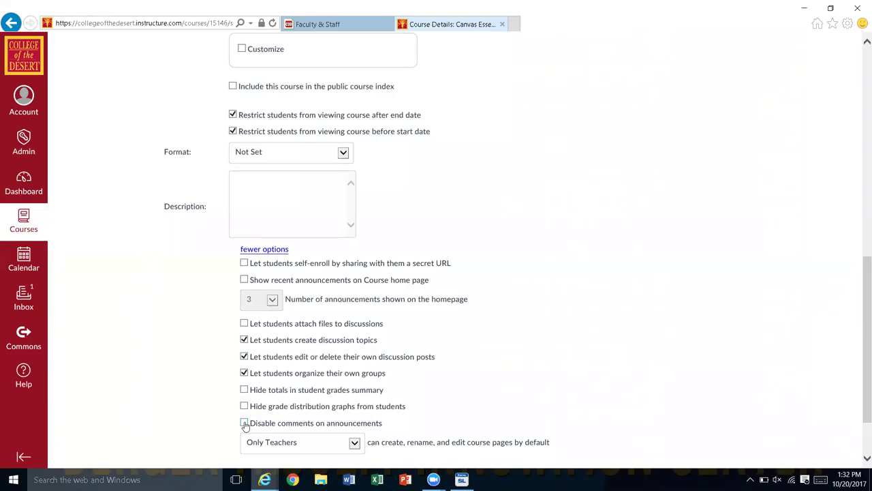
click(244, 423)
scroll(860, 453, down, 3)
click(515, 415)
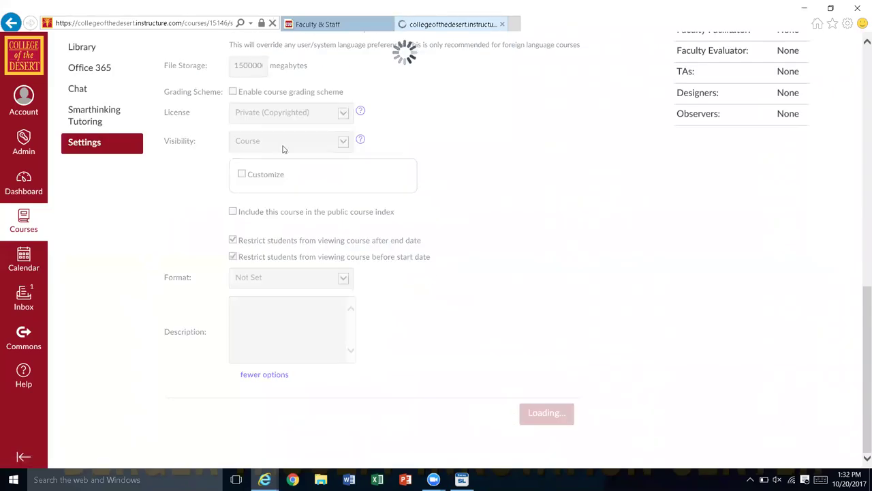
Step: Begin a new announcement, then leave it unsaved for the Modules page
click(85, 116)
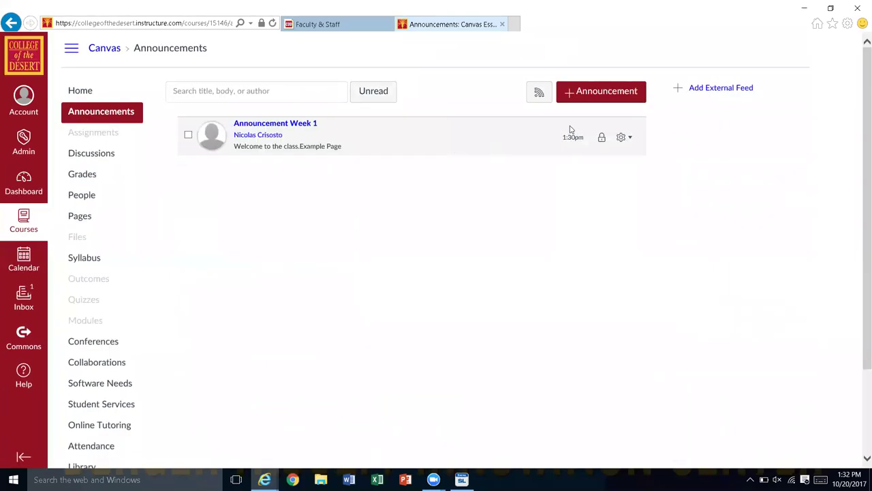
click(589, 94)
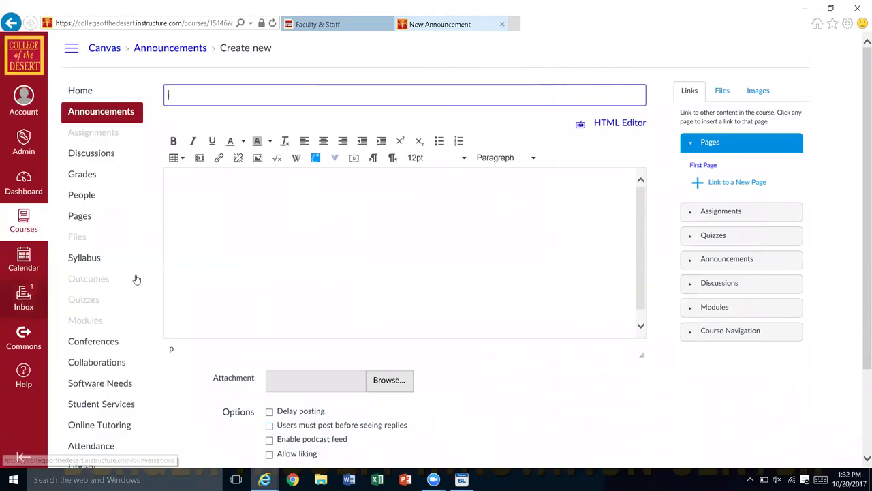
click(86, 321)
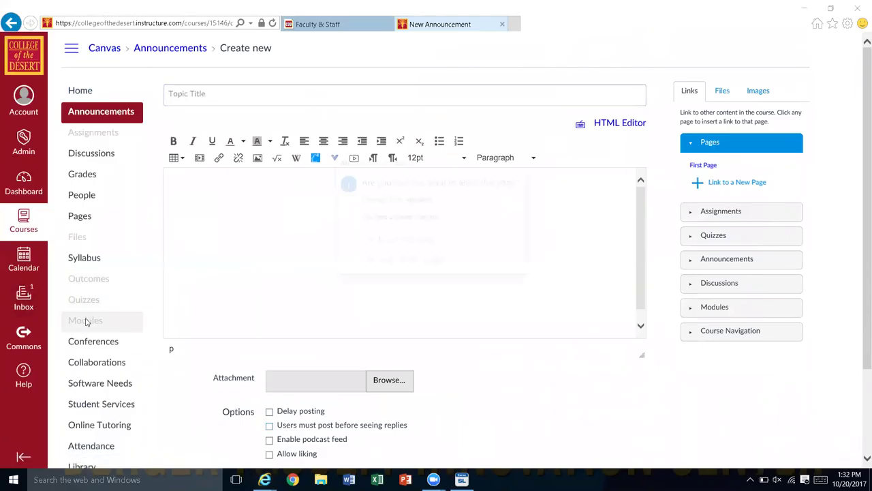
click(406, 241)
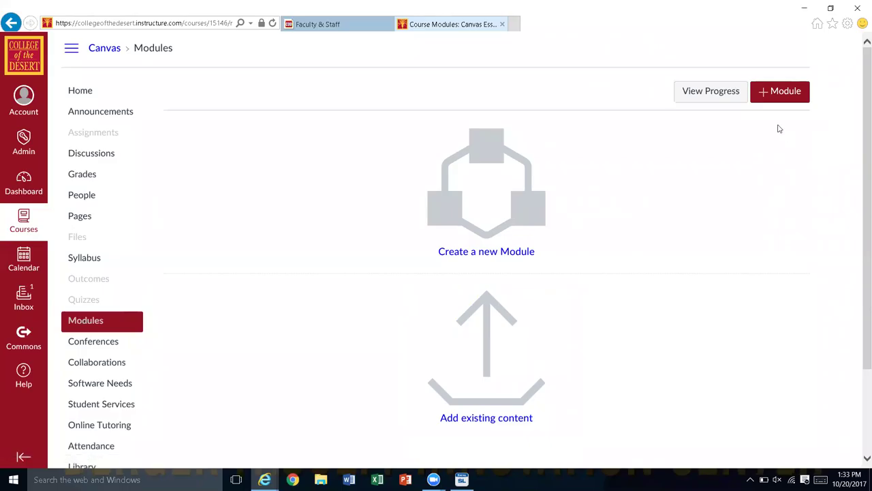
Step: Open the Add Module form, name it 'Week 0' and check Lock until
click(767, 95)
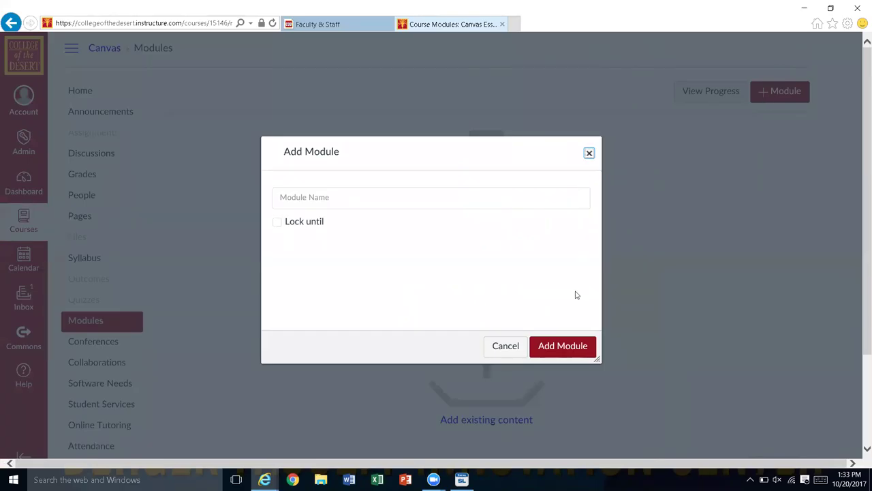
click(512, 347)
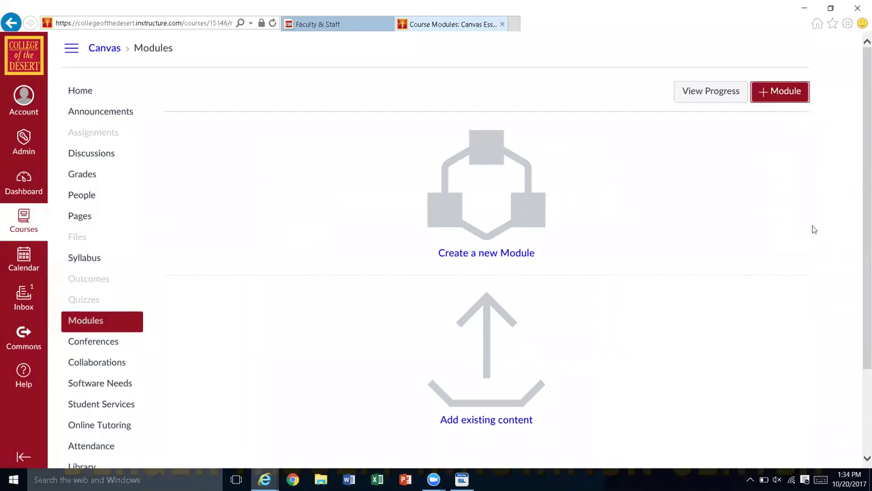
click(765, 91)
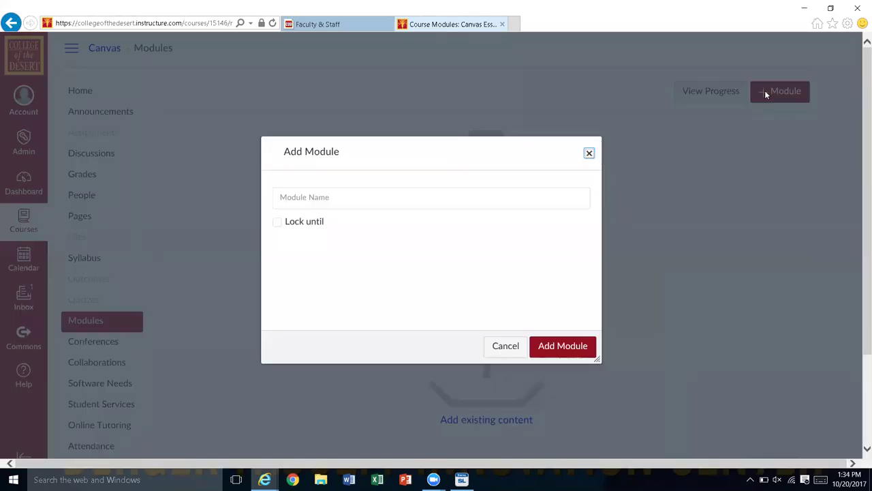
text(N)
key(BackSpace)
text(Week)
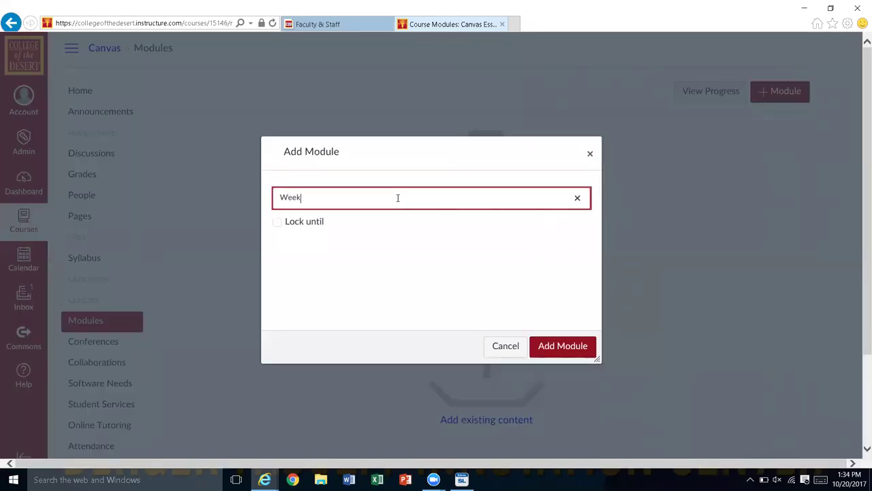
text( 0)
key(Tab)
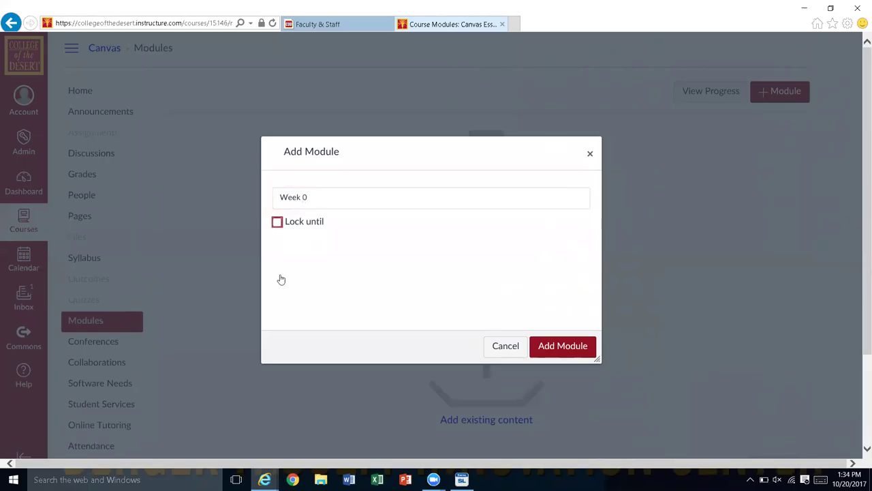
key(space)
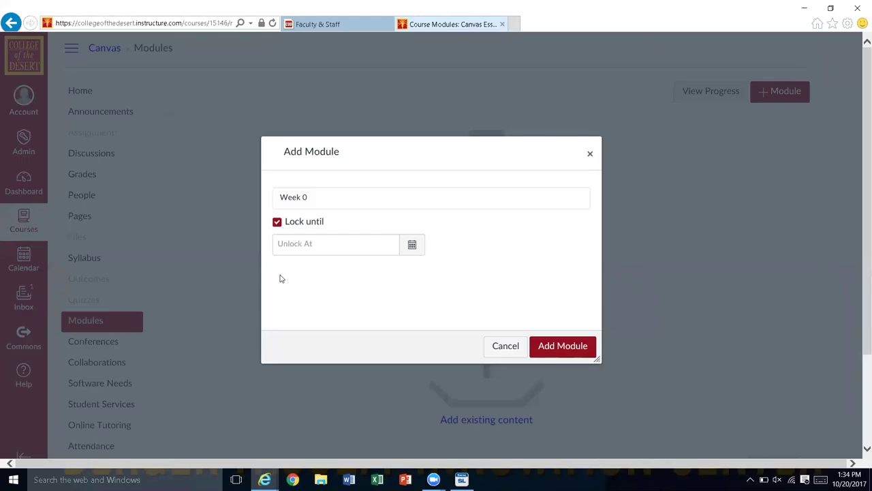
Step: Uncheck Lock until and add the Week 0 module
click(278, 222)
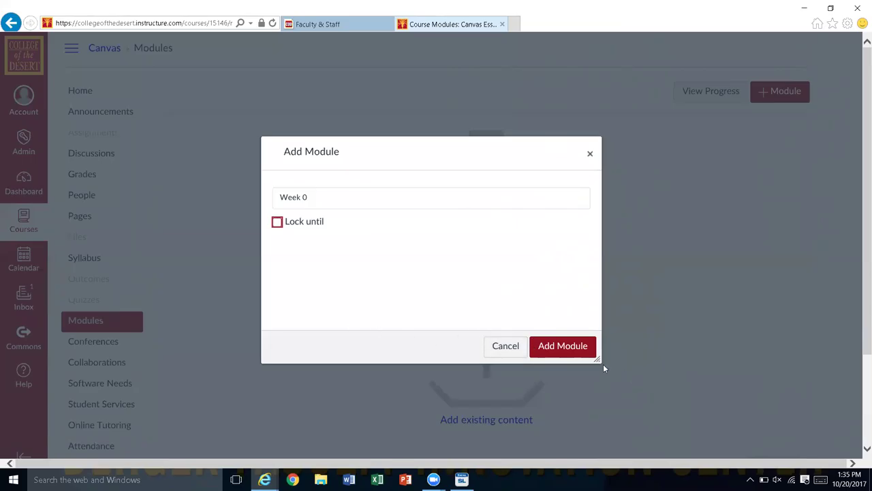
click(559, 350)
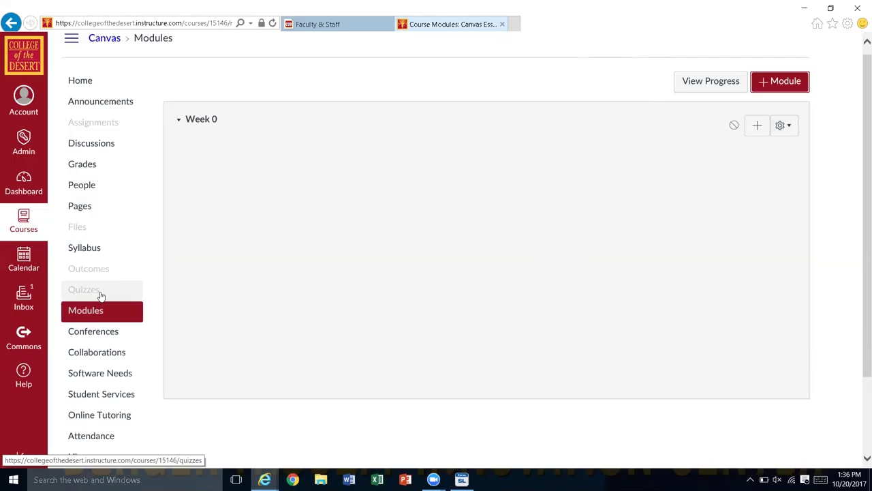
Step: Add a new assignment named 'First' as Week 0's first item
click(756, 127)
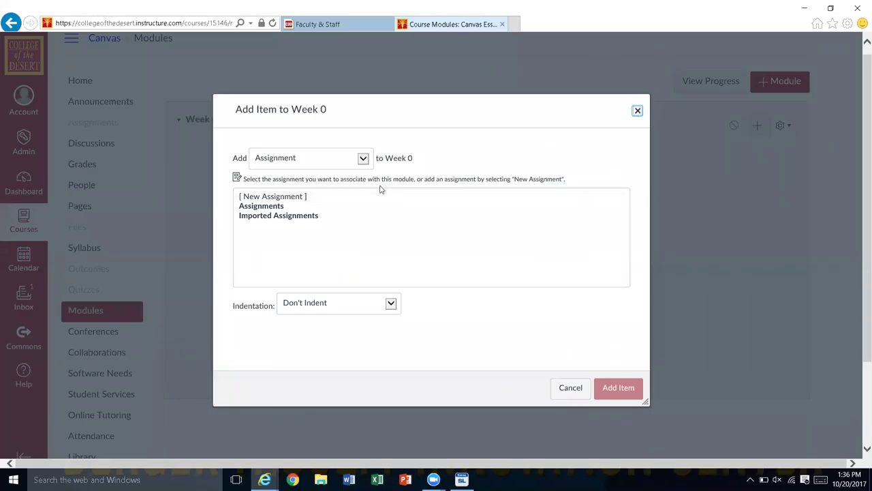
click(364, 158)
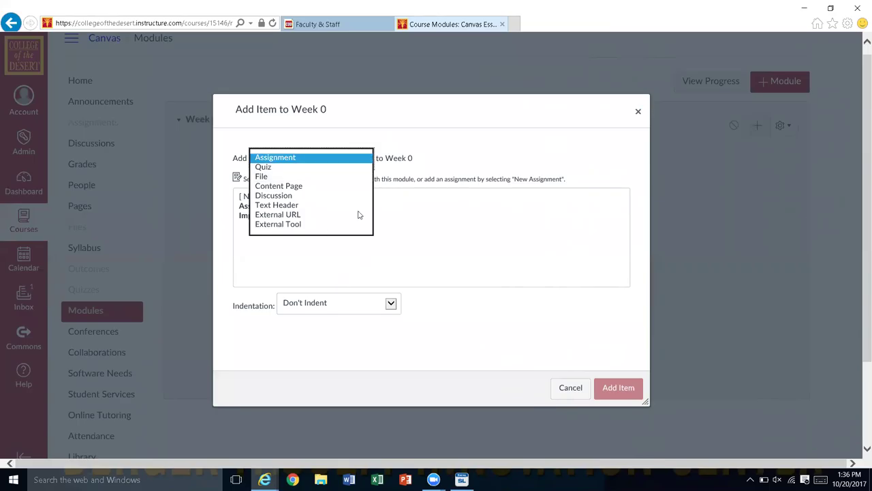
click(421, 239)
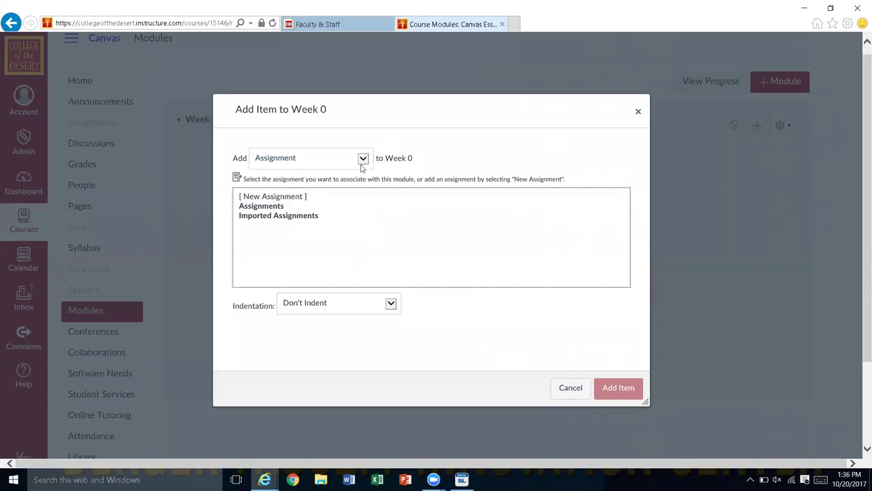
click(289, 198)
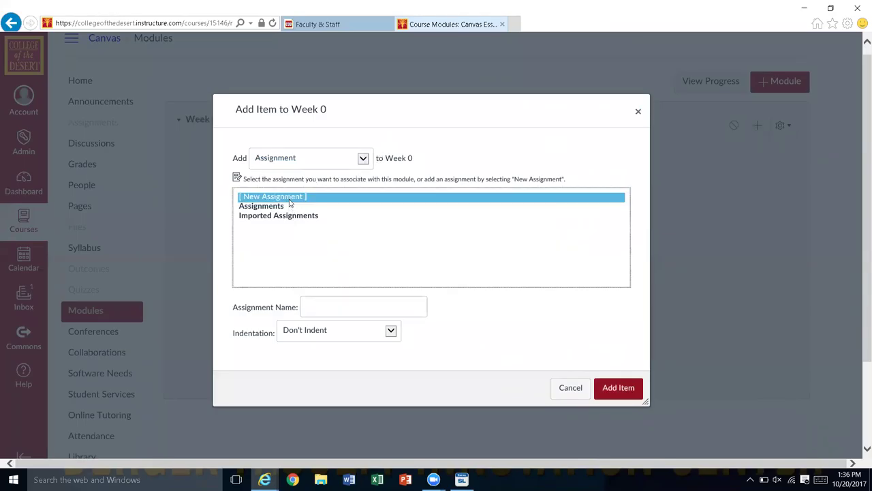
click(267, 209)
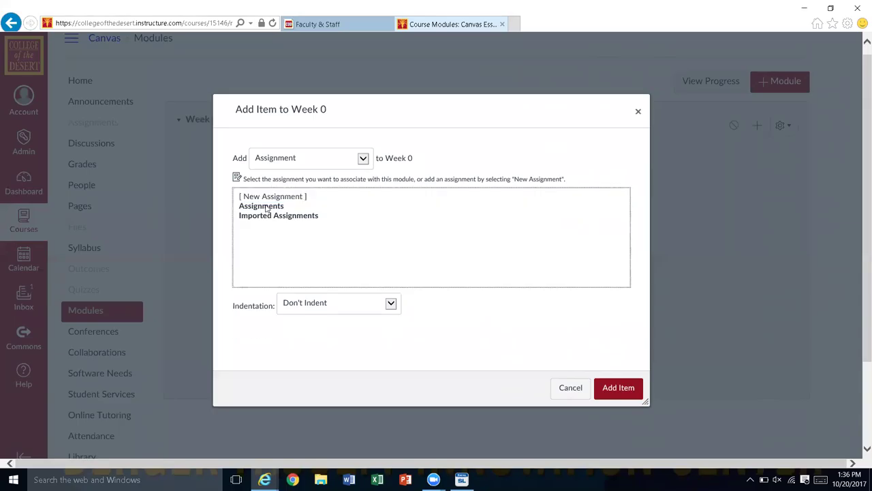
click(286, 197)
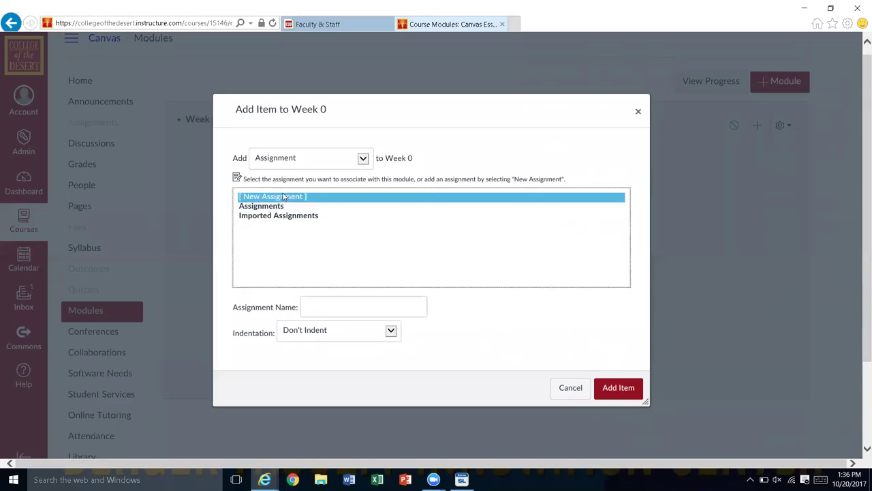
click(332, 304)
text(First)
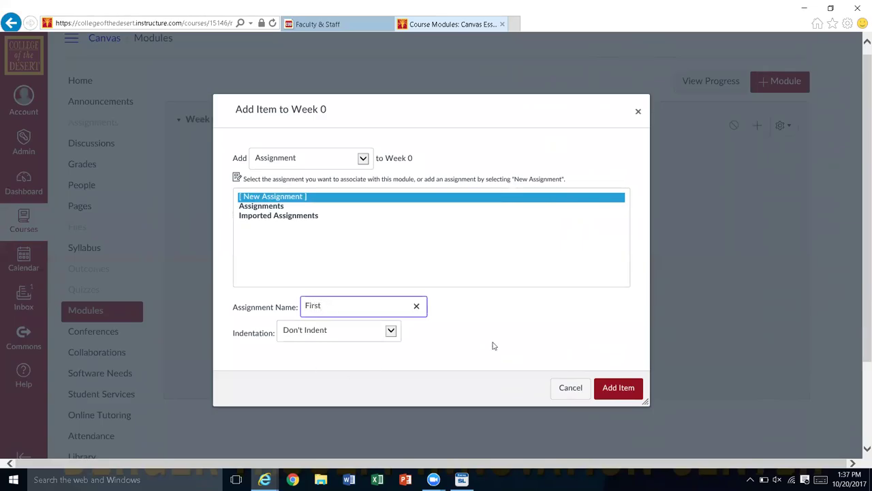
click(628, 386)
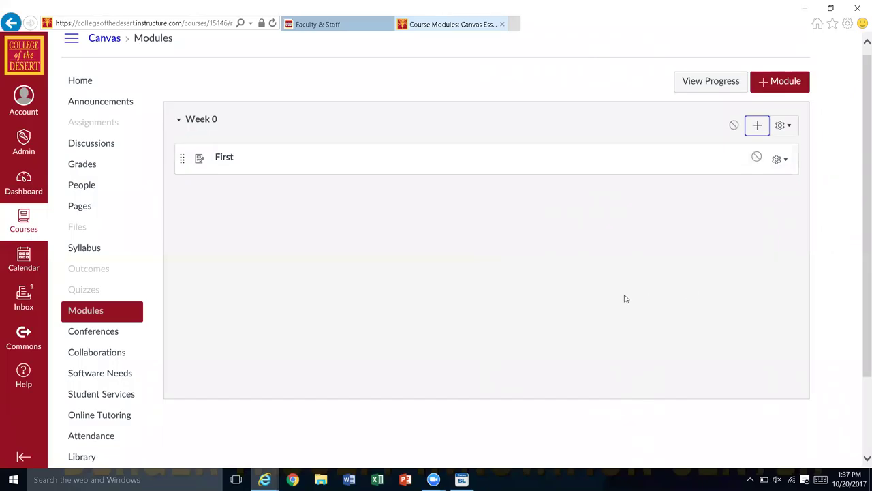
Step: Add the existing content page 'First Page' as Week 0's second item
click(757, 129)
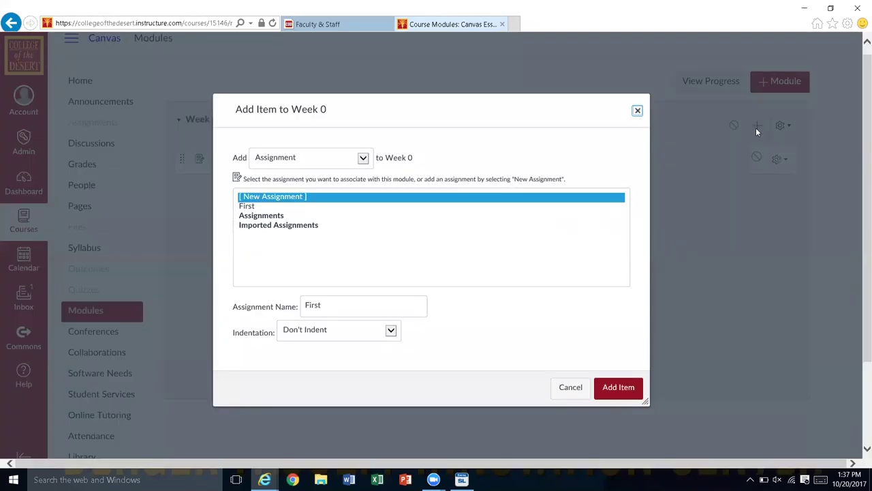
click(363, 158)
key(Down)
key(Down)
key(Down)
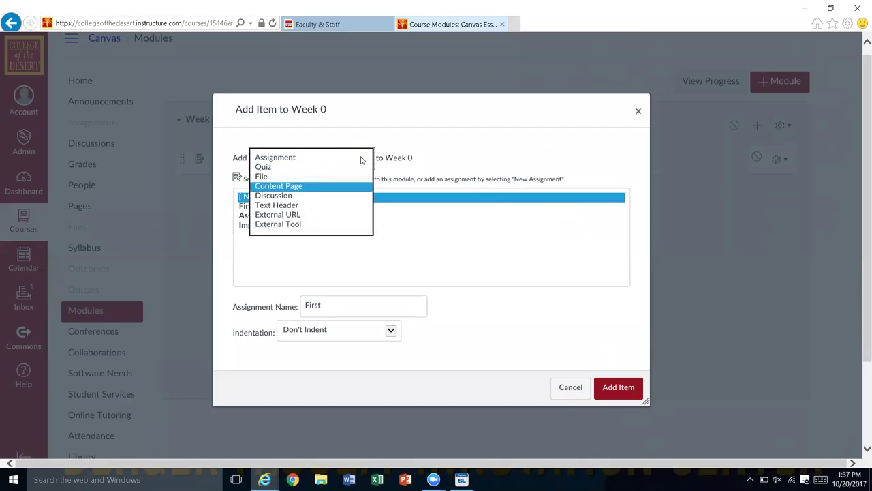
key(Return)
click(263, 207)
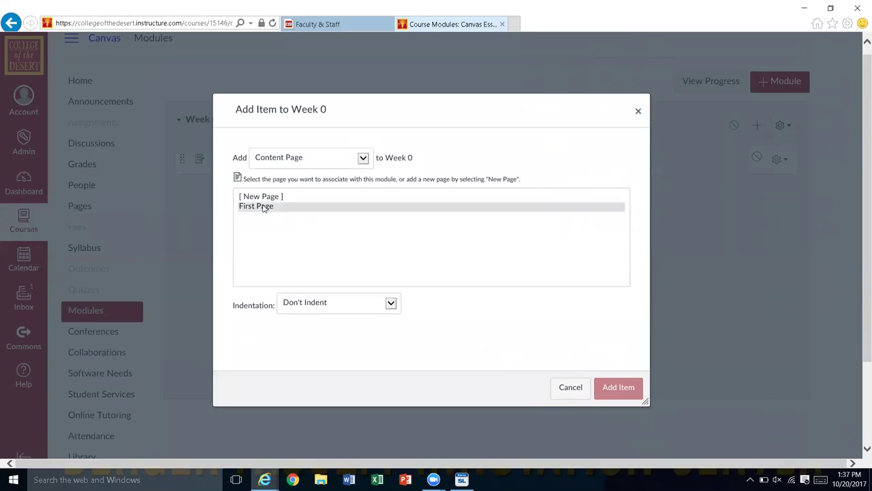
click(619, 387)
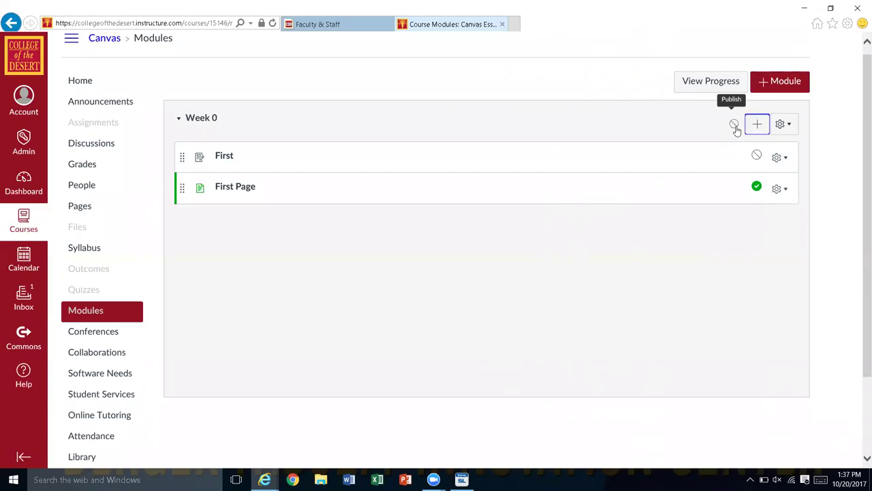
Step: Publish the Week 0 module and its First assignment
click(735, 126)
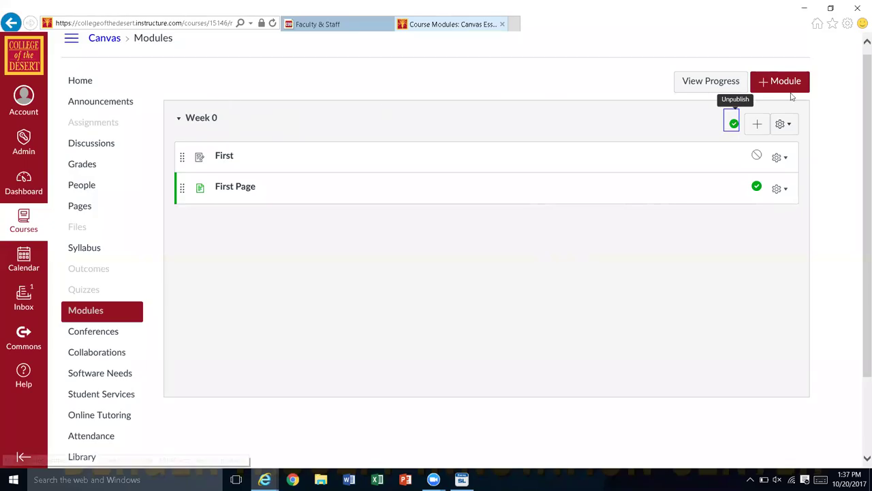
click(756, 155)
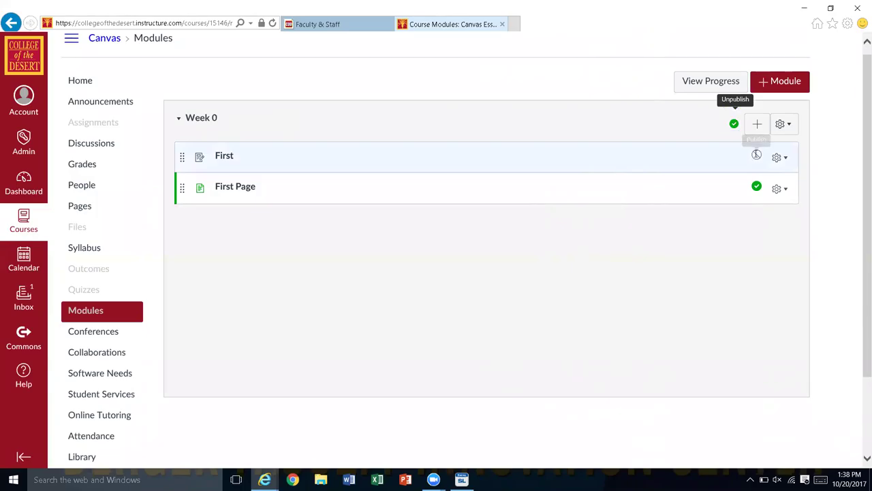
click(757, 156)
Step: Open the First item's edit details without changing anything, then open the Week 0 module's settings
click(780, 161)
click(780, 160)
click(780, 160)
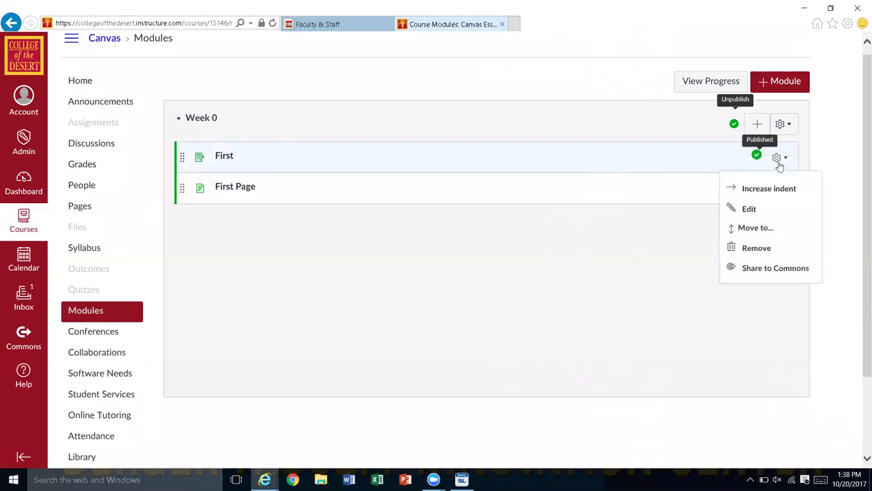
click(749, 209)
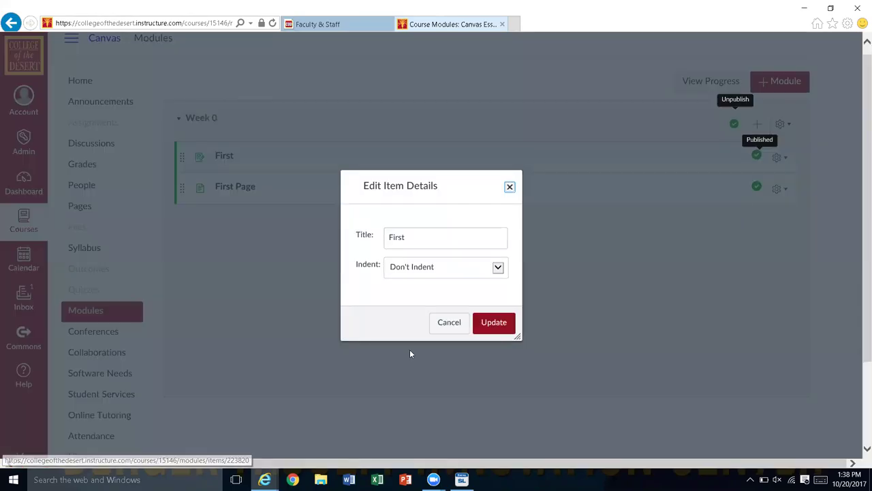
click(461, 327)
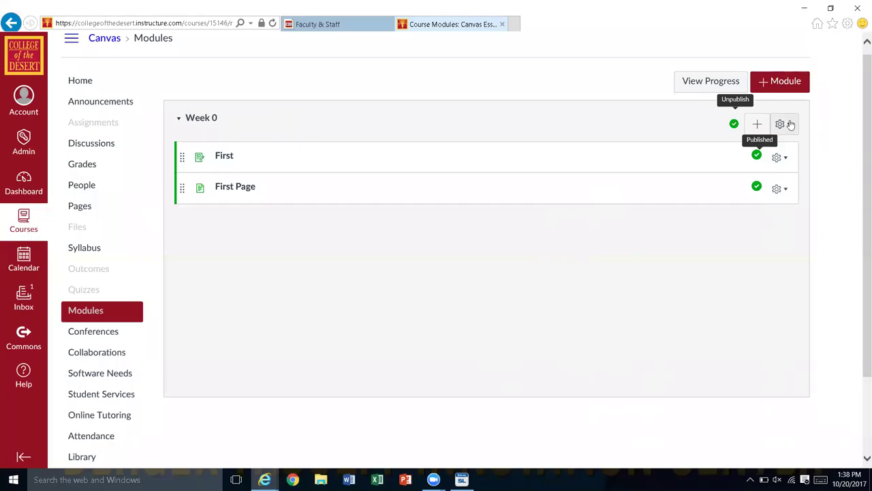
click(791, 124)
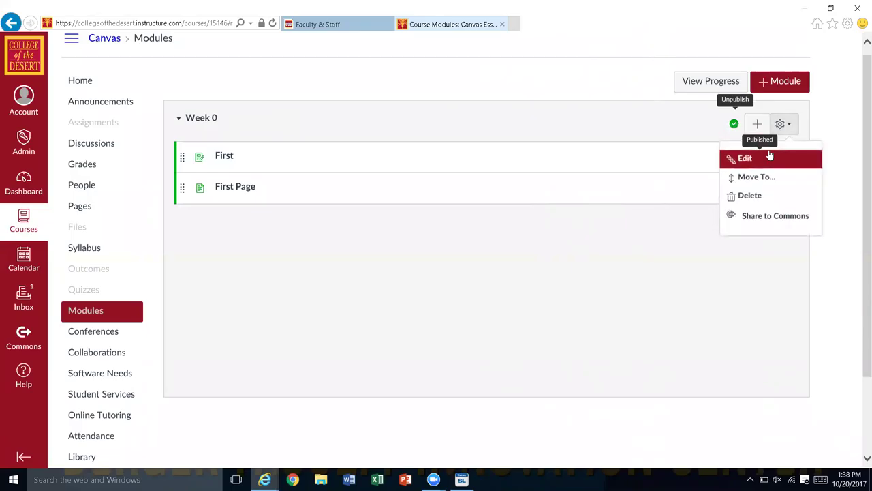
click(741, 163)
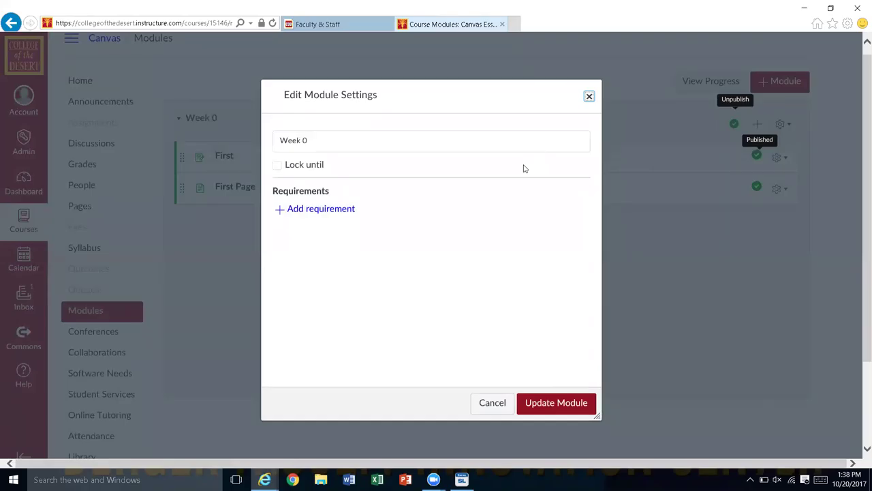
Step: Add two 'First – view the item' completion requirements, then cancel without saving them
click(289, 213)
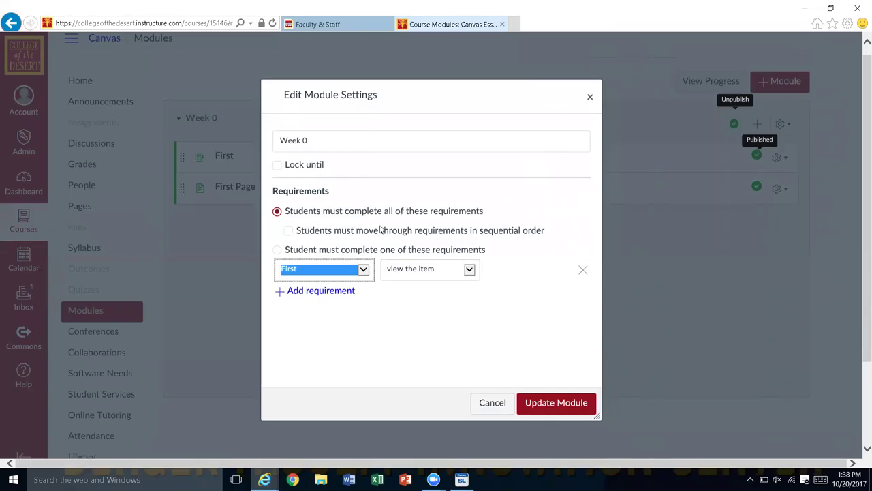
click(289, 295)
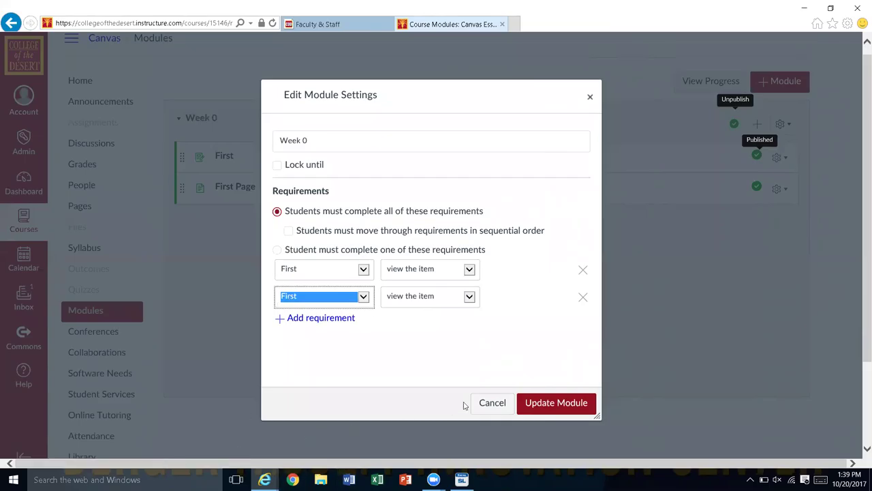
click(495, 404)
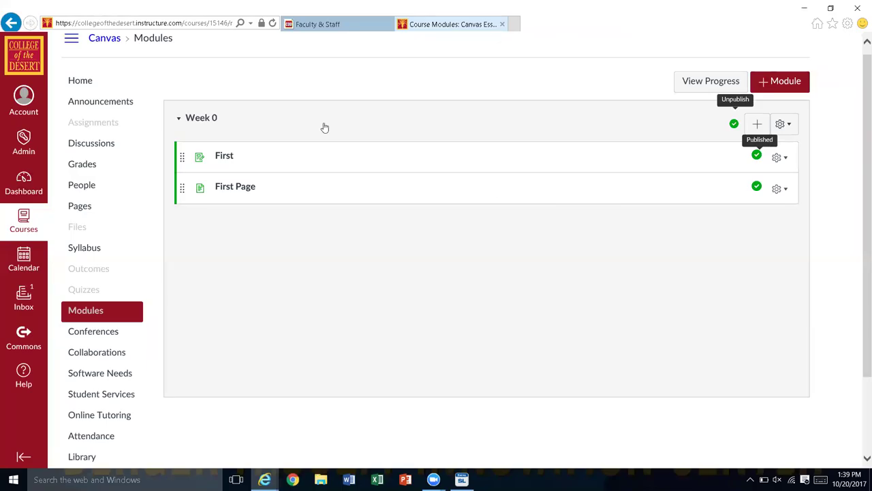
Step: Open the course Grades gradebook to see the Test Student's empty scores
click(196, 25)
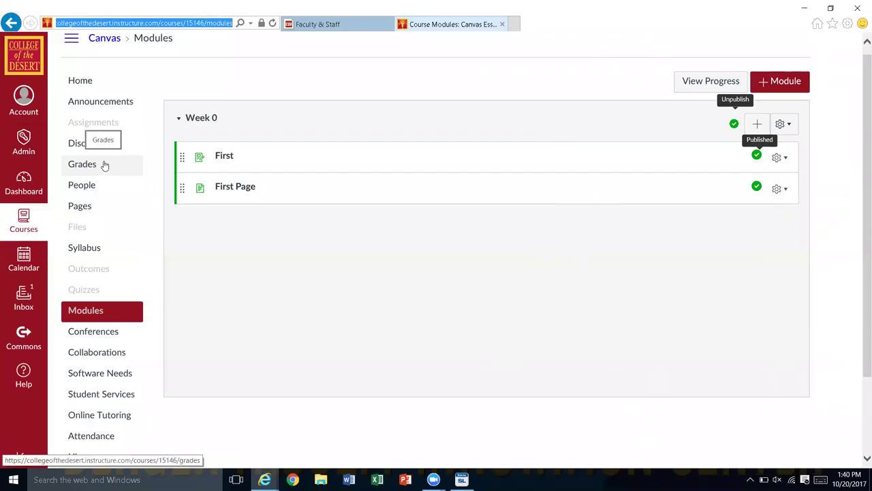
click(85, 166)
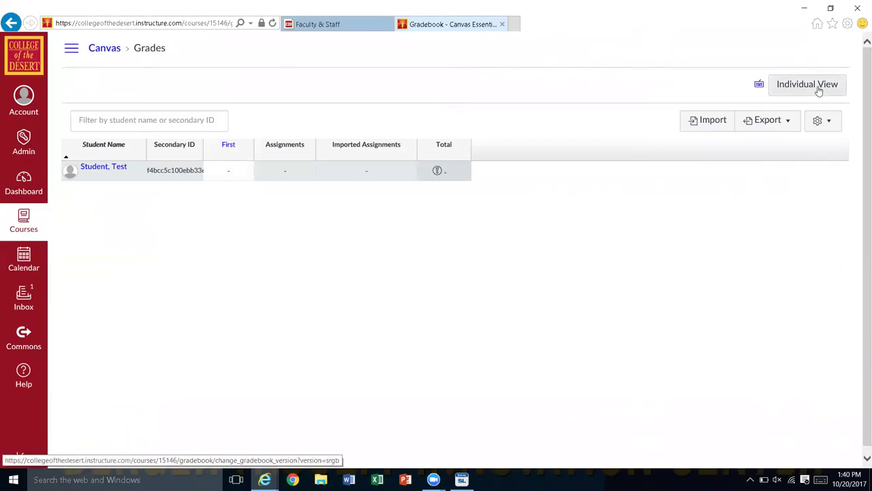
click(819, 91)
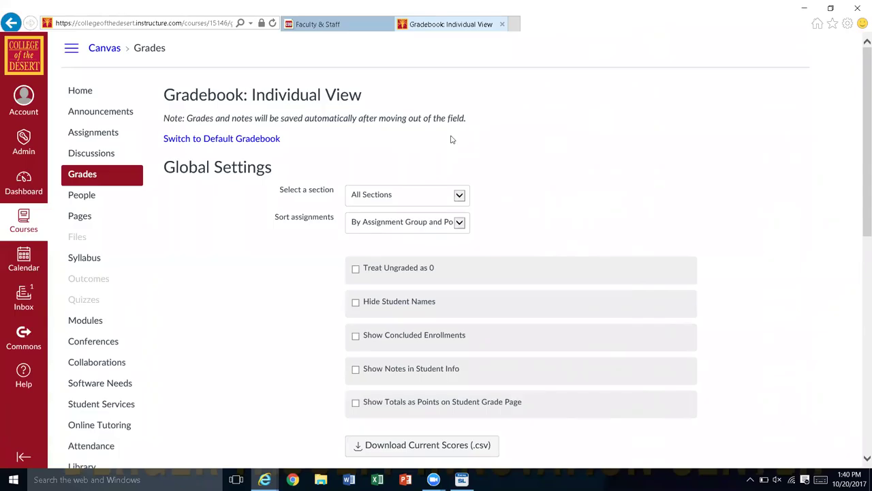
click(242, 139)
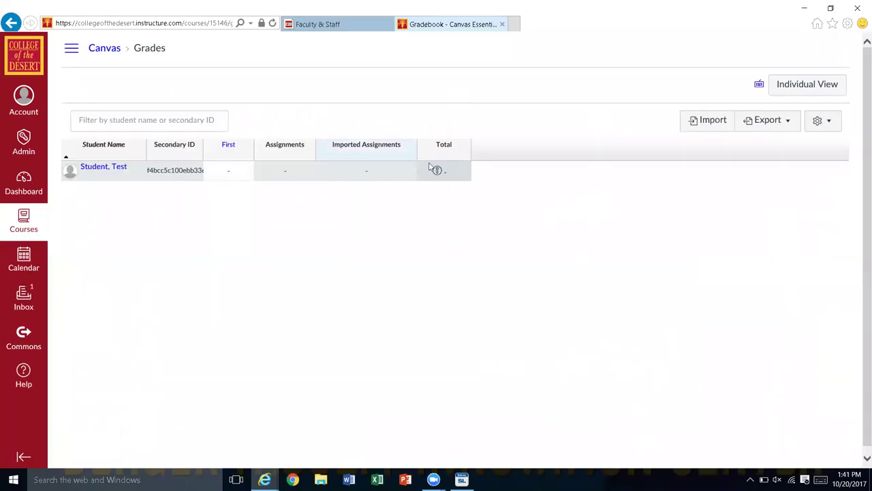
mouse_move(431, 167)
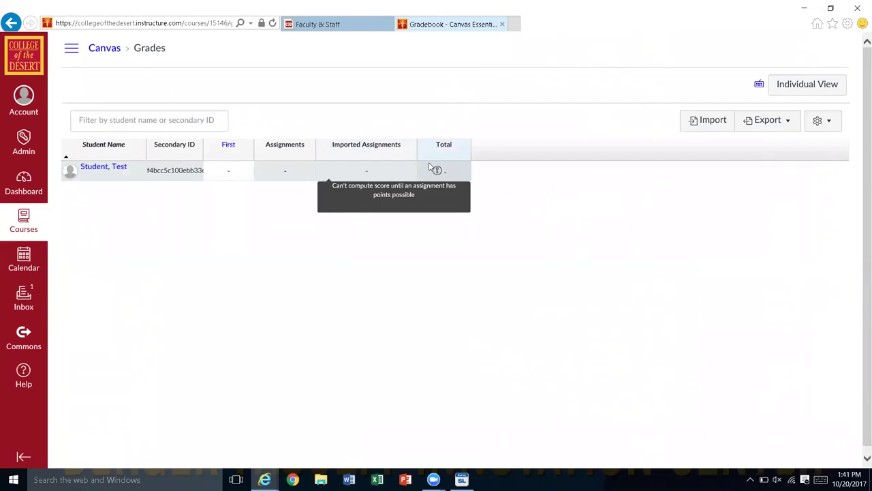
mouse_move(229, 179)
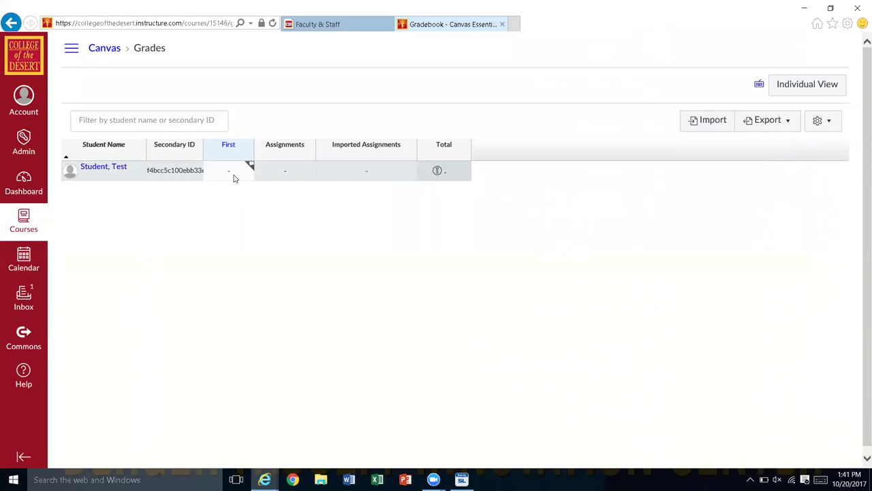
Step: Export the gradebook as CSV and save it to the Desktop as 20_Oct_13_42_Grades-Canvas
click(788, 122)
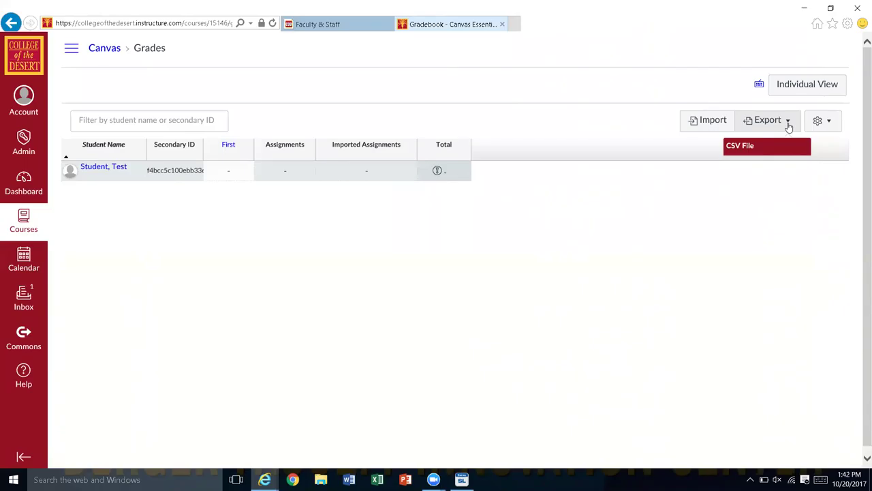
click(746, 153)
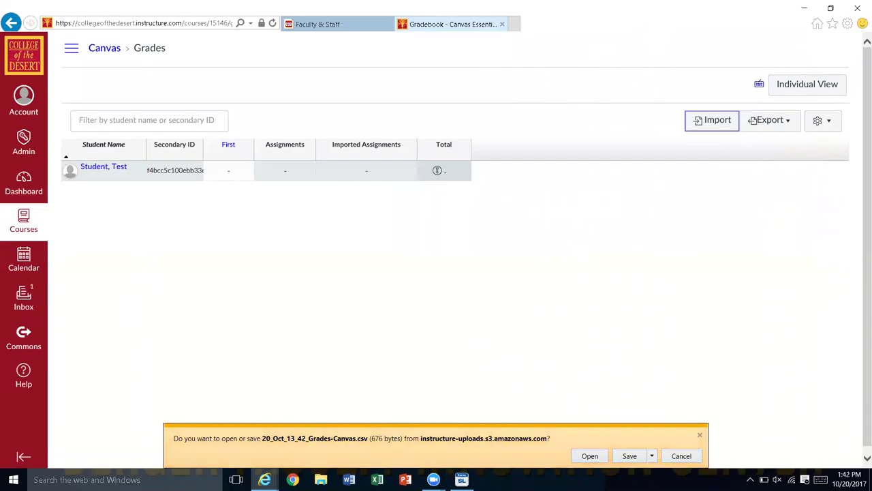
click(652, 456)
click(688, 445)
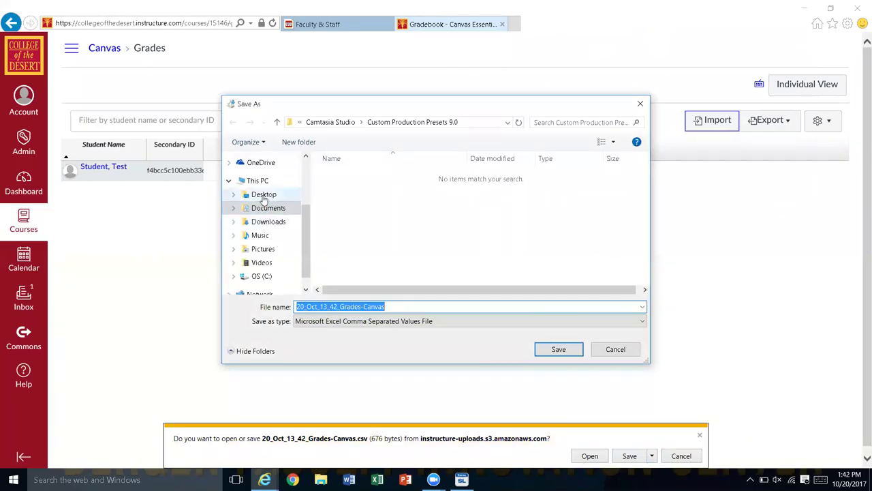
click(264, 196)
double_click(398, 306)
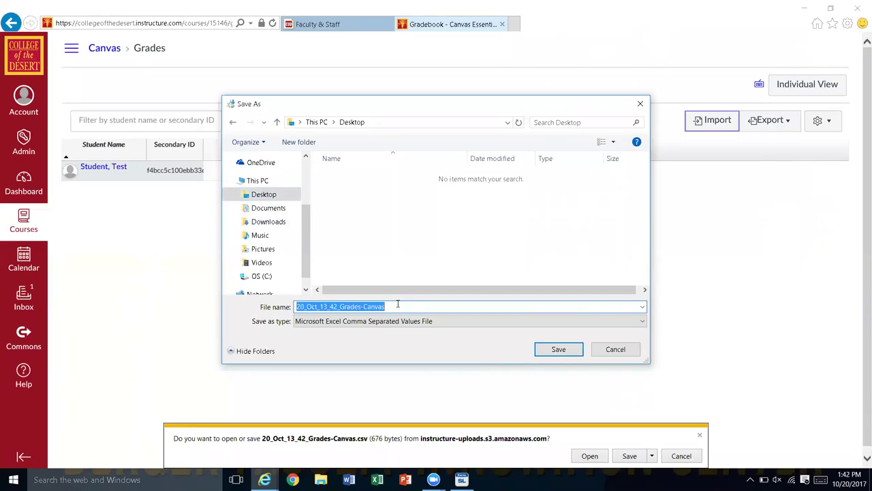
click(560, 351)
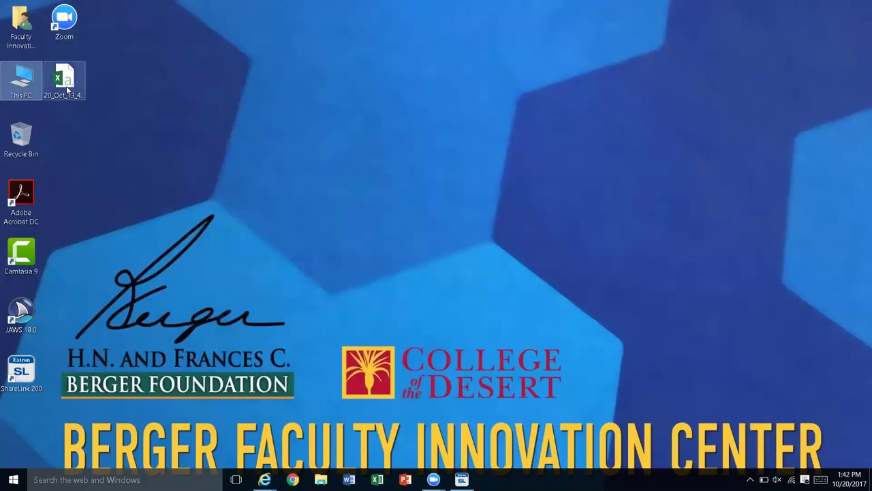
Step: Open 20_Oct_13_42_Grades-Canvas.csv from the Desktop in Excel, then switch back to the browser
click(66, 86)
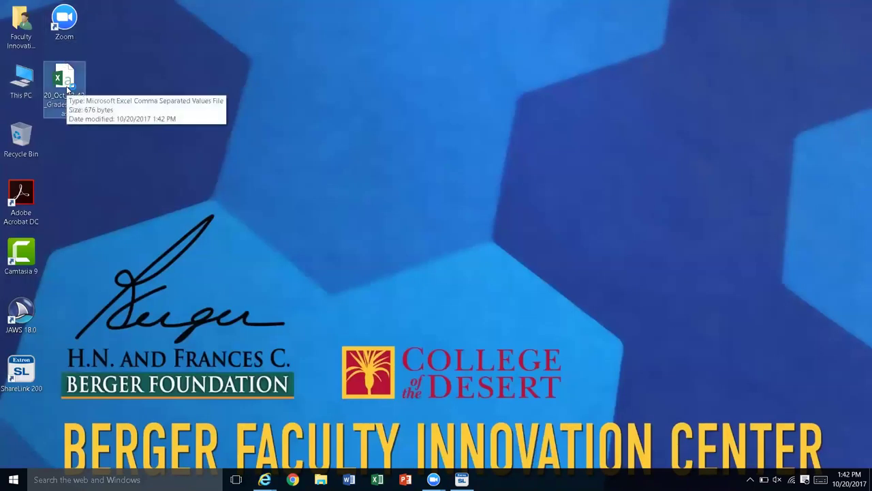
double_click(67, 87)
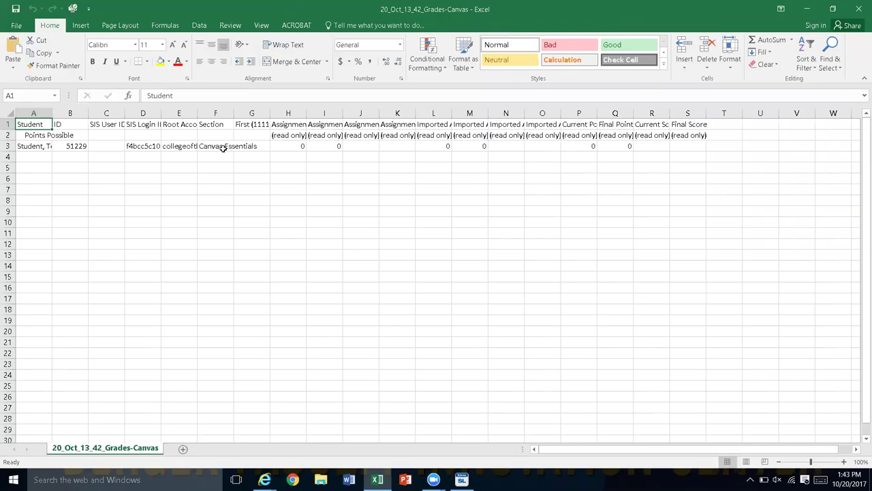
key(super+d)
key(alt+Tab)
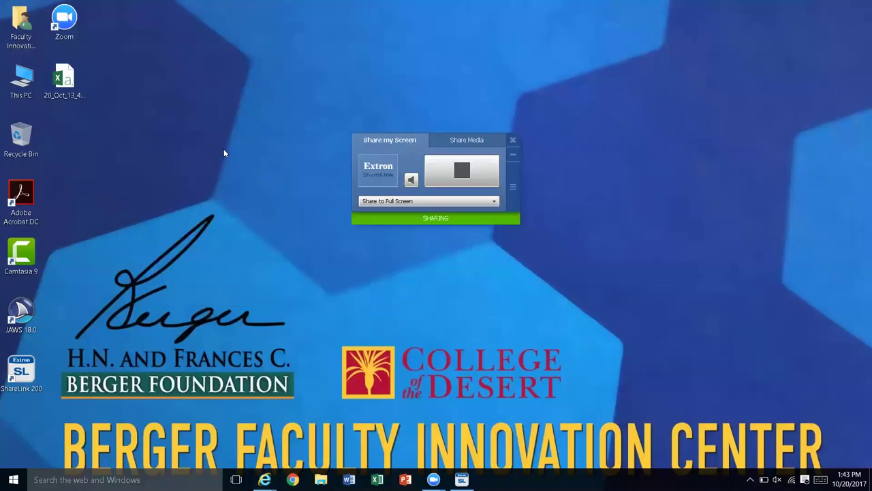
key(alt+Tab)
key(alt+Tab)
key(alt+Tab)
key(alt+Tab)
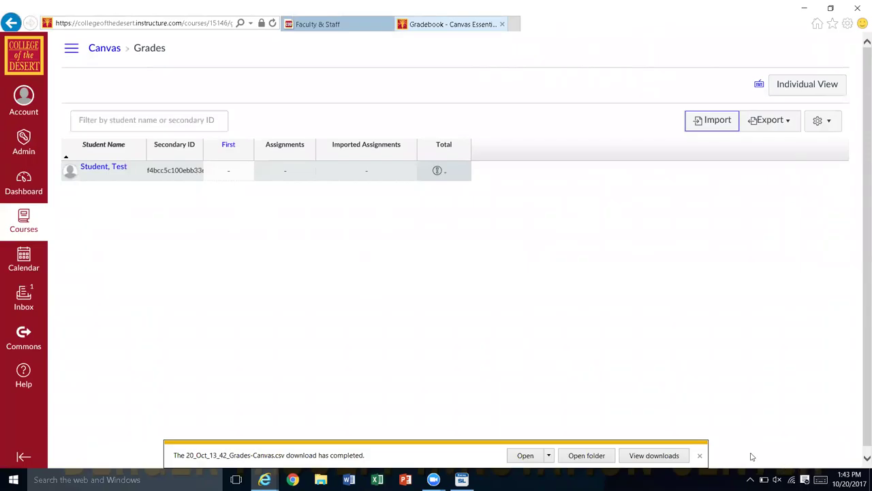
Step: Dismiss the download bar and open the Test Student's individual grades page
click(699, 455)
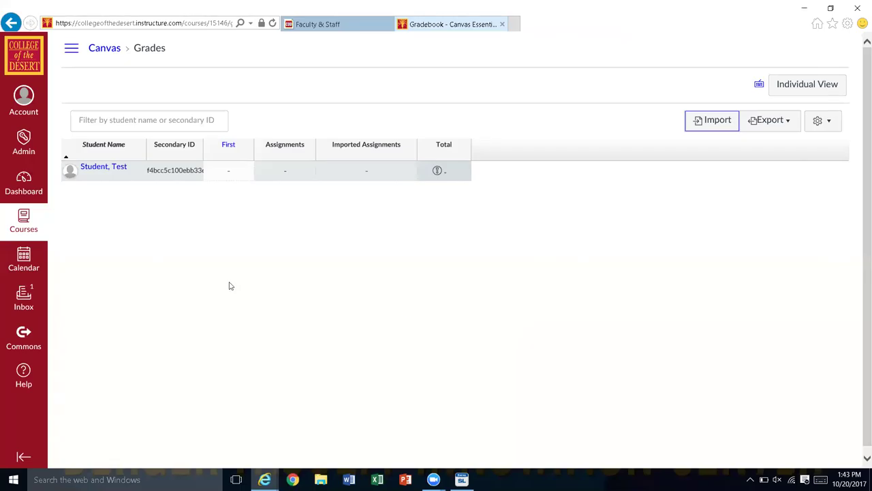
click(102, 169)
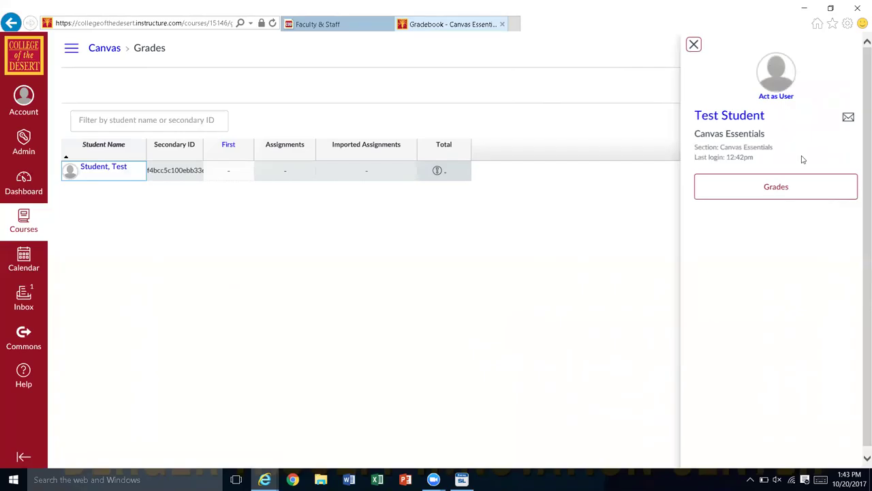
click(773, 188)
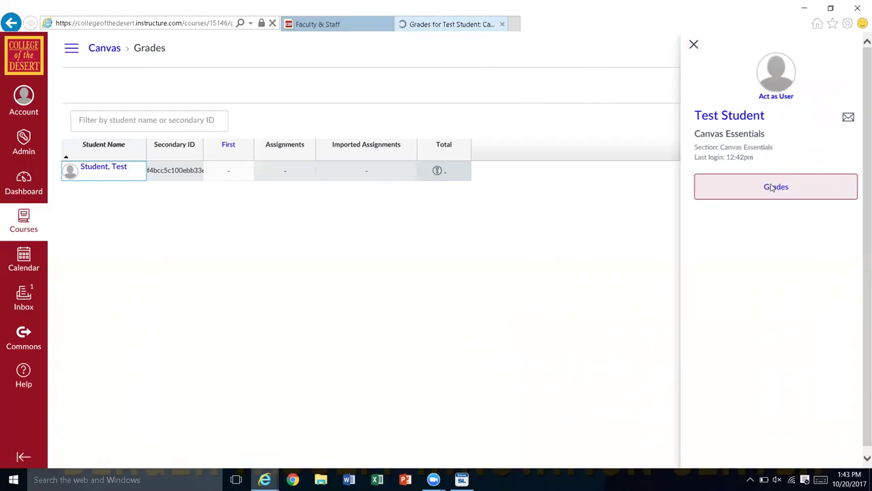
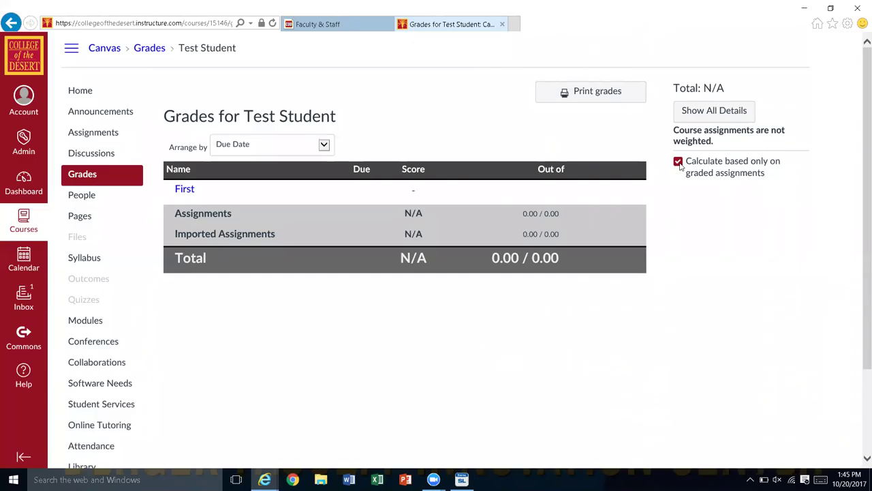
Step: Leave 'Calculate based only on graded assignments' unchecked and go to the course gradebook
click(679, 162)
click(679, 163)
click(679, 162)
click(92, 174)
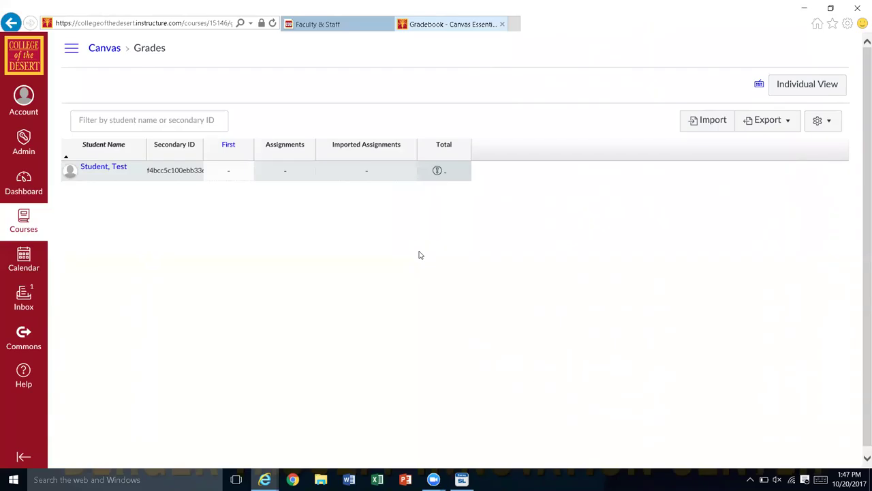
Step: Select the test student's grade cell under the First assignment
click(230, 180)
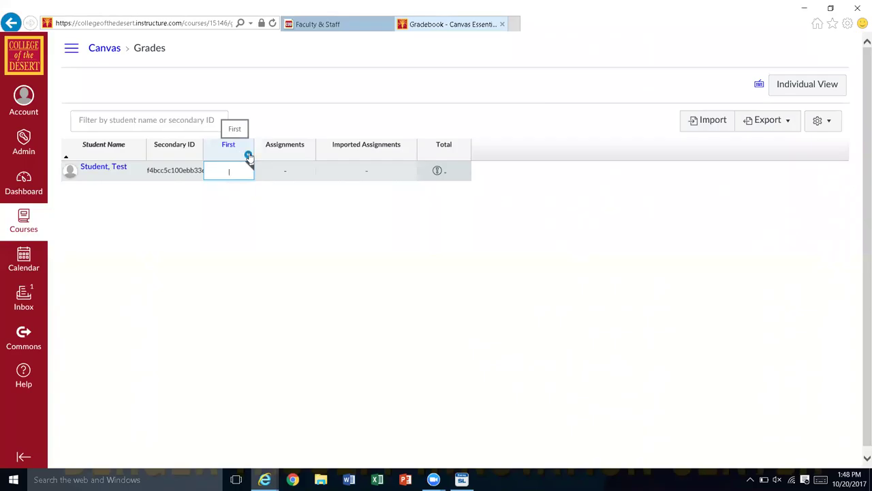
Step: Choose Mute Assignment from the First column's header menu
click(248, 156)
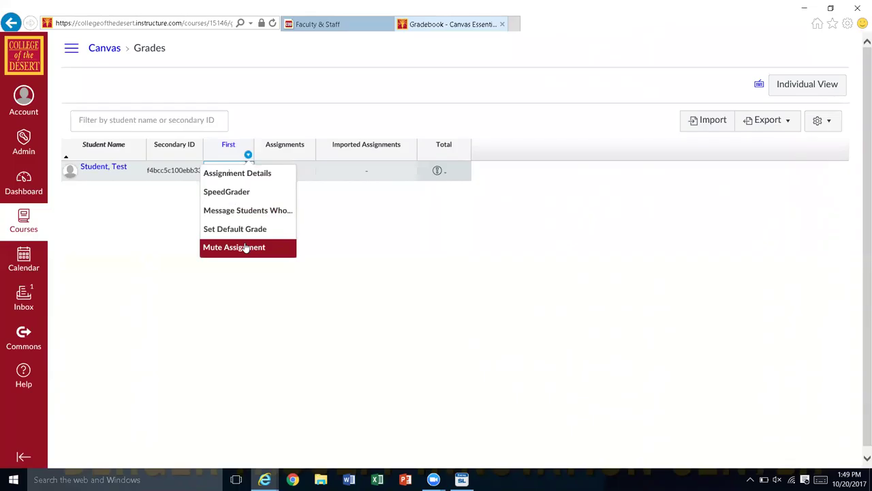
click(234, 248)
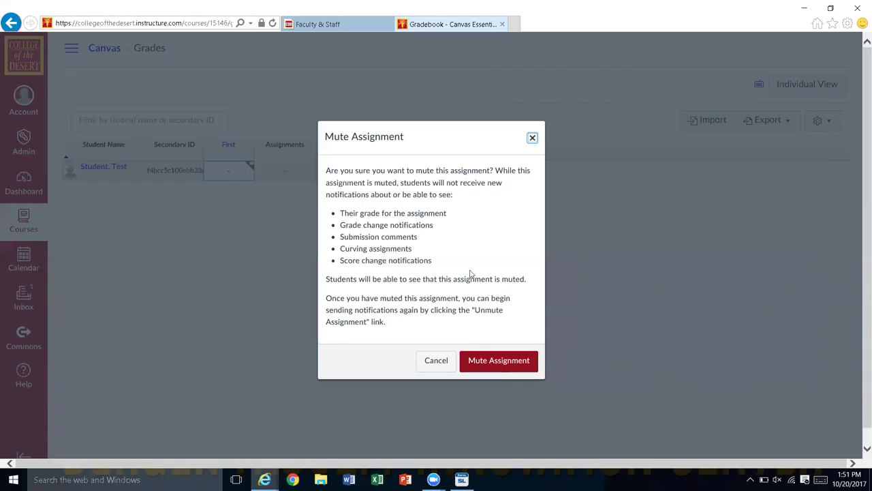
Step: Confirm muting First, then unmute it from its column menu and confirm
click(470, 367)
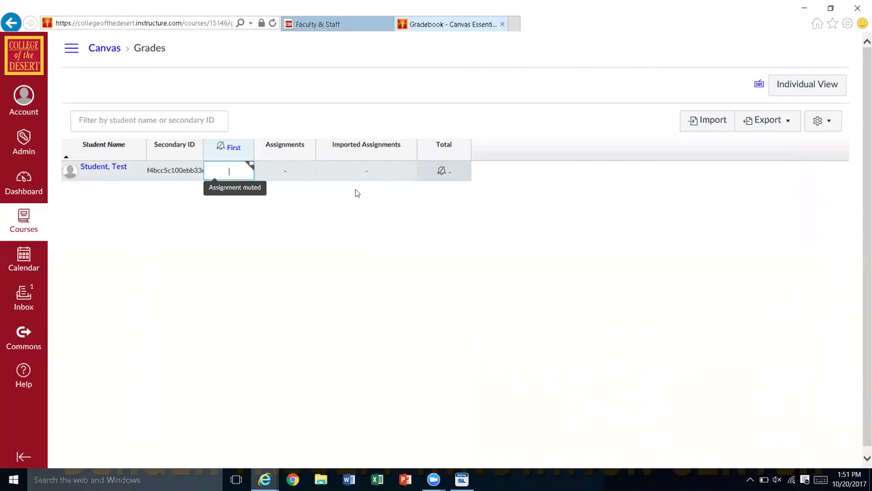
click(248, 156)
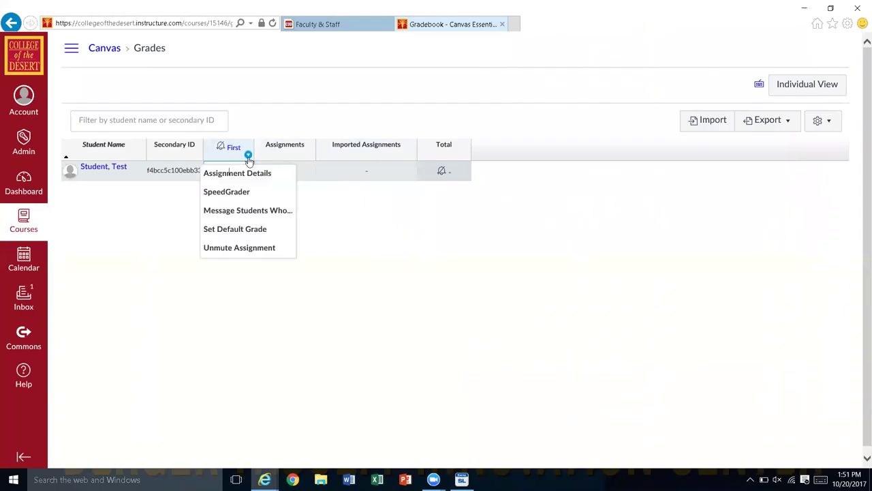
click(253, 247)
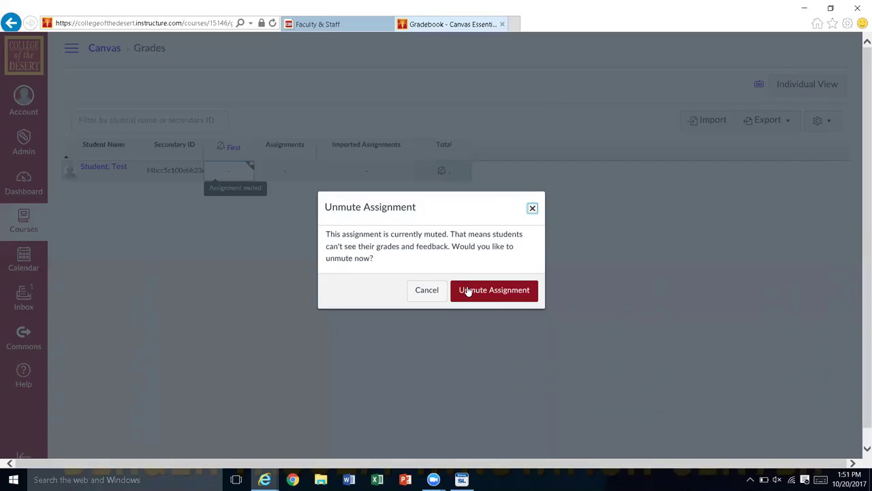
click(468, 291)
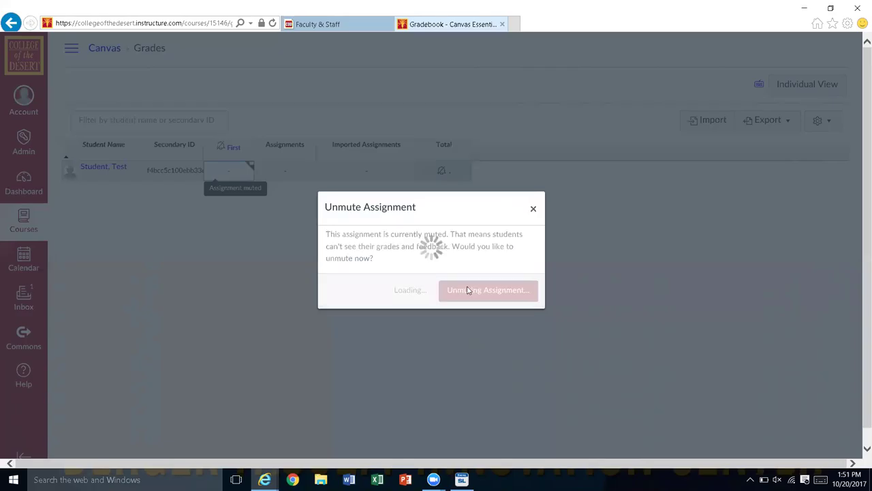